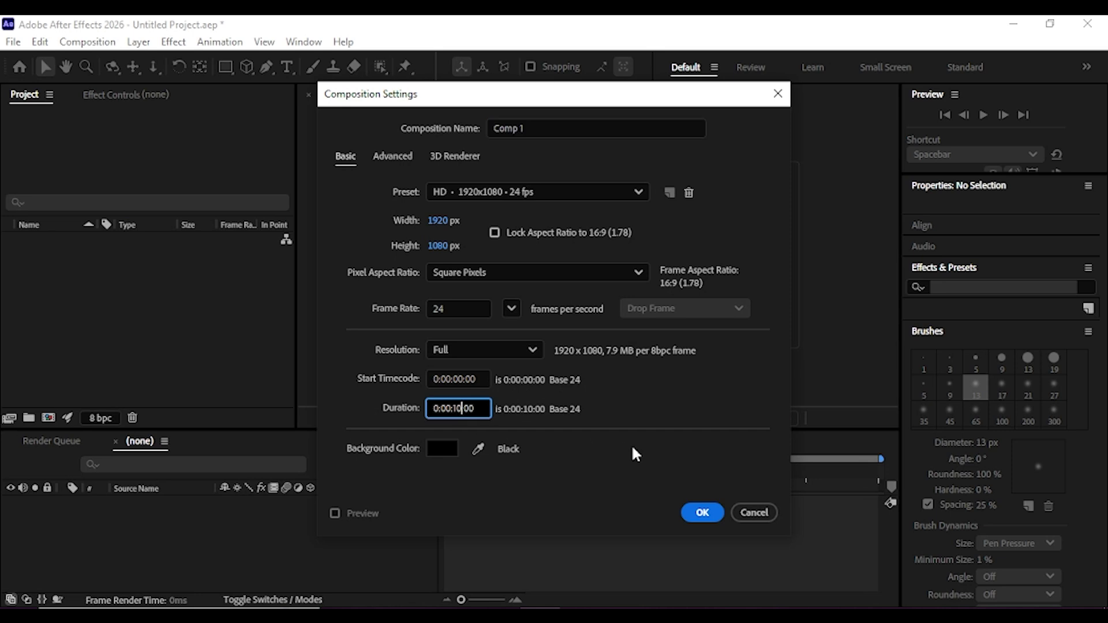
# Create a 1920x1080 composition at 24 fps with a 10-second duration and a black background.
pyautogui.click(702, 511)
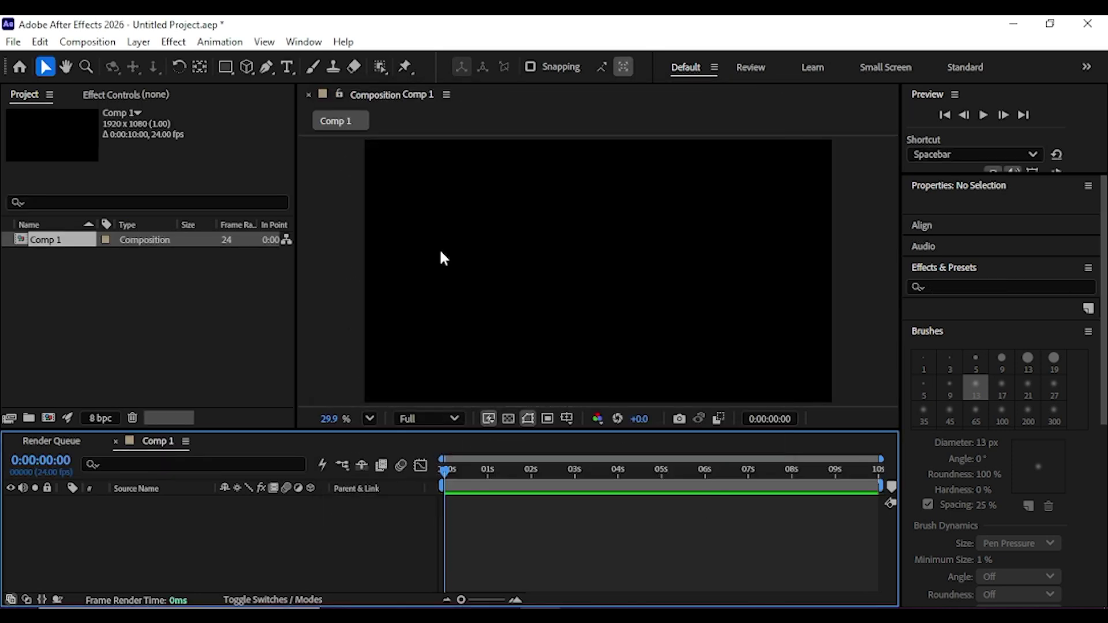
pyautogui.click(444, 256)
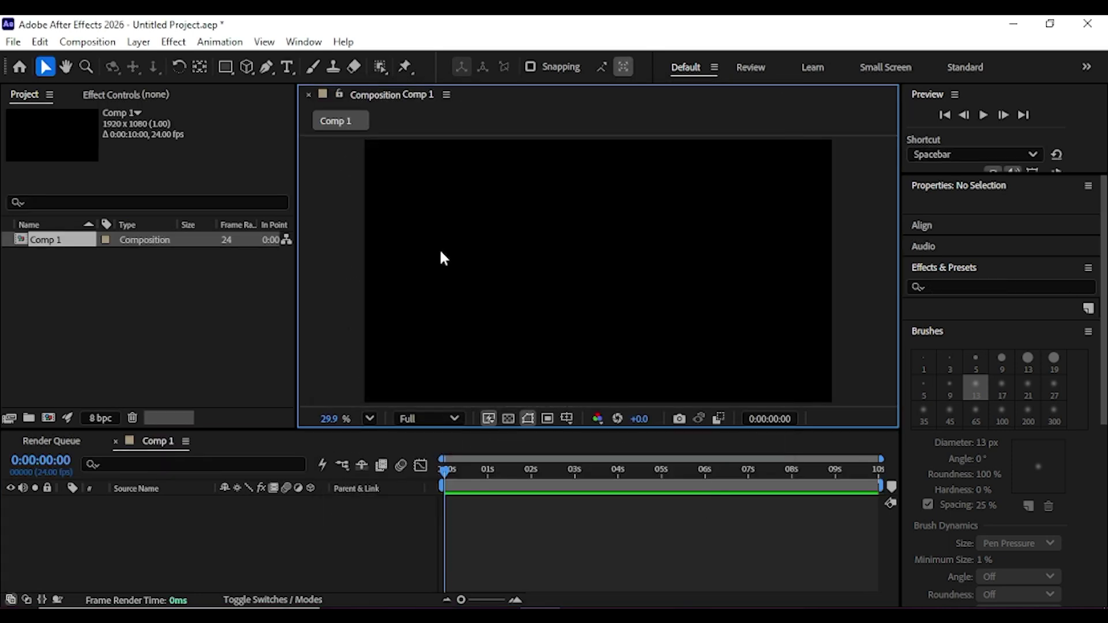
# Import the Layer 1 PNG logo from the Downloads folder as footage and place it at the centre of the composition.
pyautogui.click(102, 292)
pyautogui.click(13, 41)
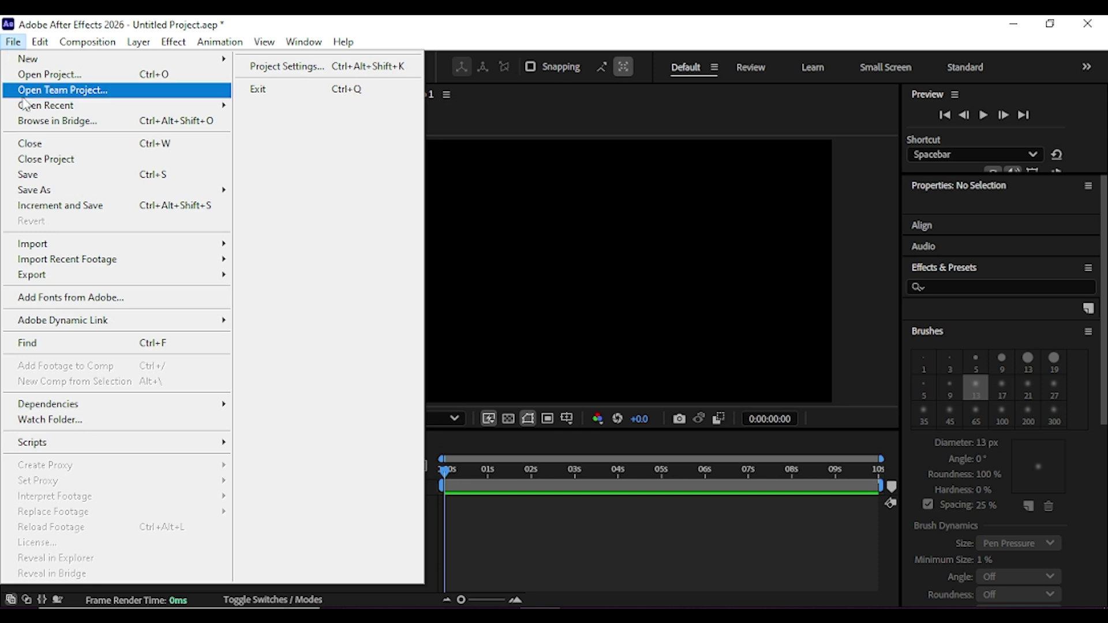
pyautogui.moveTo(183, 245)
pyautogui.click(342, 244)
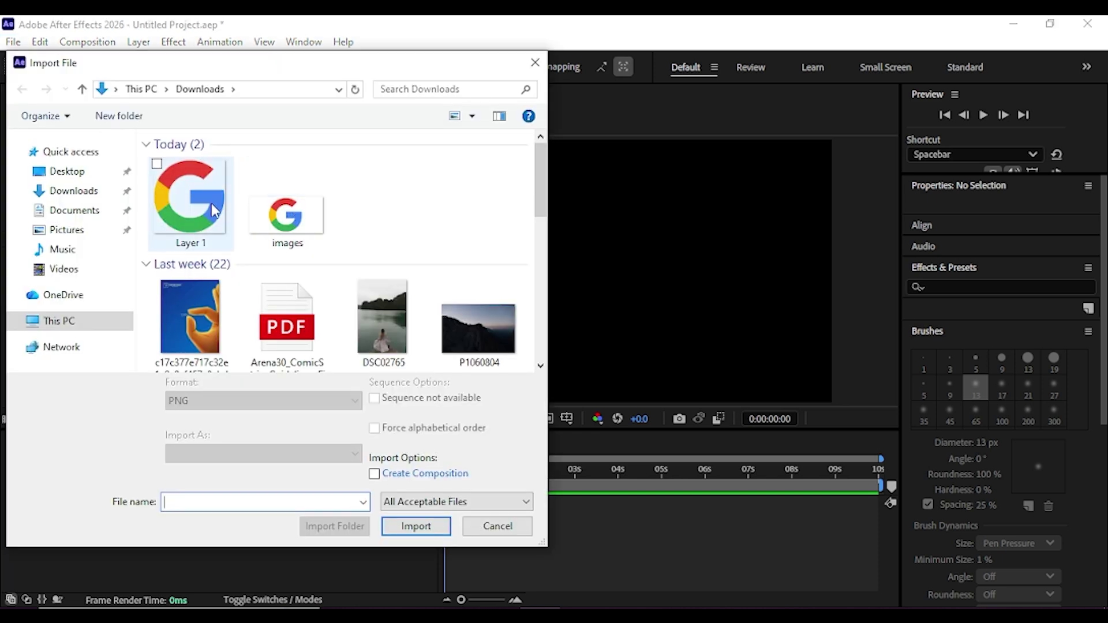
pyautogui.click(214, 209)
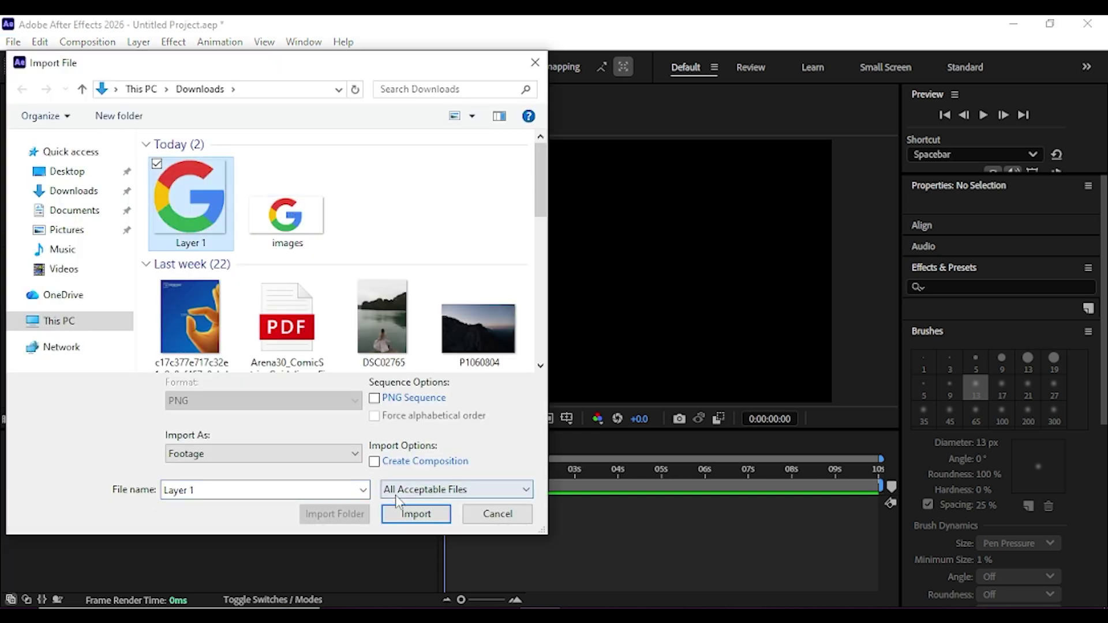
pyautogui.click(417, 520)
pyautogui.moveTo(57, 257); pyautogui.dragTo(601, 278)
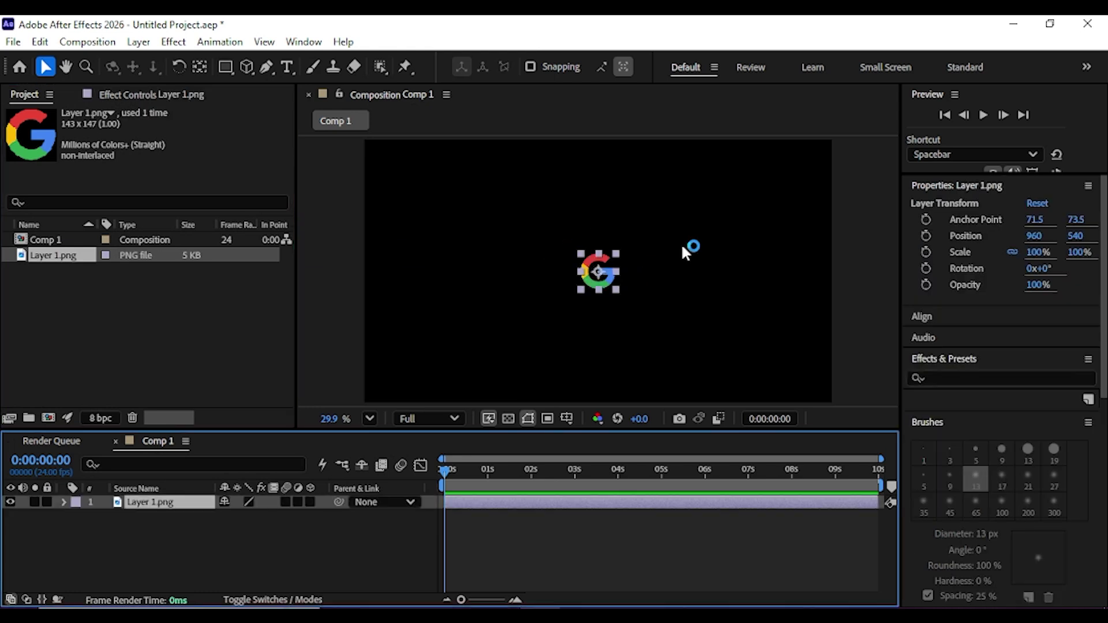
# Scale the Layer 1.png logo up to 407% and collapse its transform properties.
pyautogui.click(63, 502)
pyautogui.click(79, 517)
pyautogui.click(133, 555)
pyautogui.moveTo(257, 559); pyautogui.dragTo(493, 521)
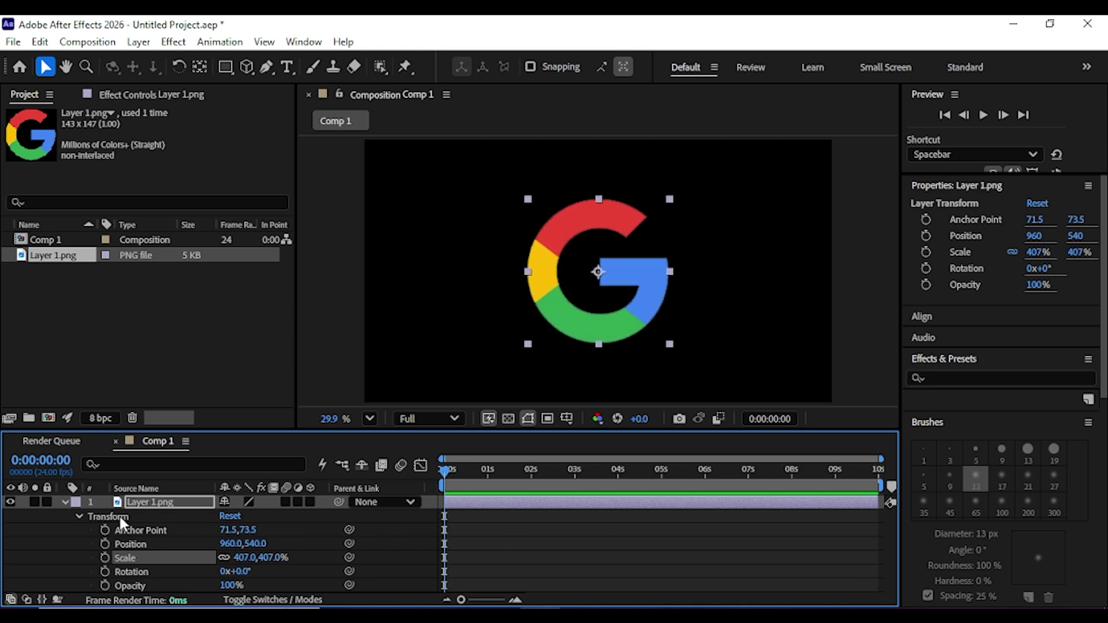
pyautogui.click(61, 502)
pyautogui.click(140, 539)
# Make the Layer 1.png layer a 3D layer.
pyautogui.click(171, 504)
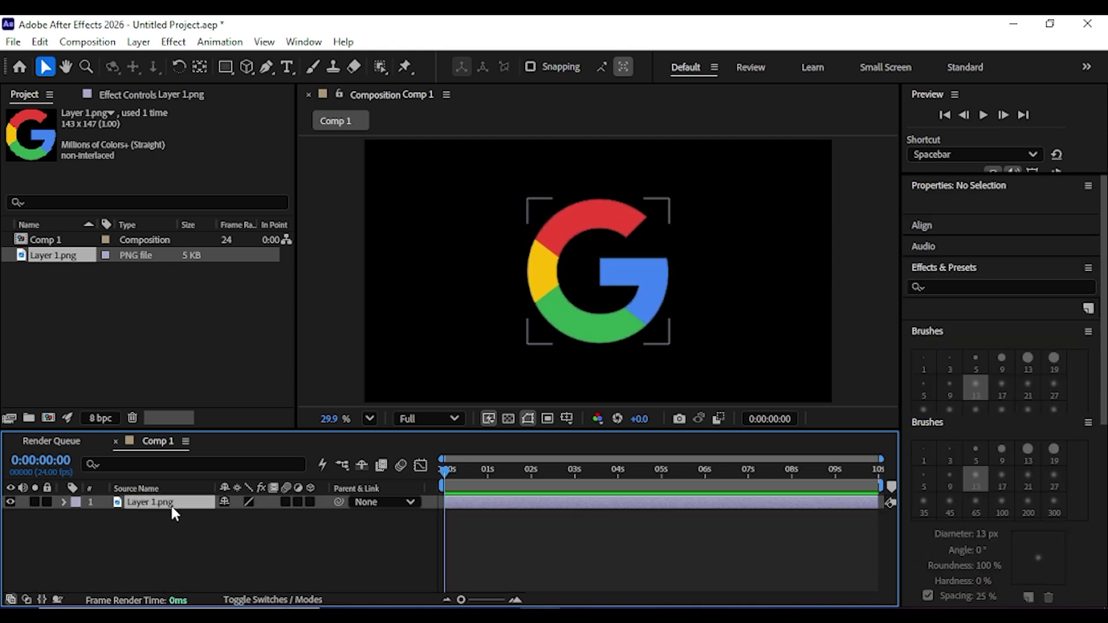
pyautogui.click(310, 502)
pyautogui.click(310, 502)
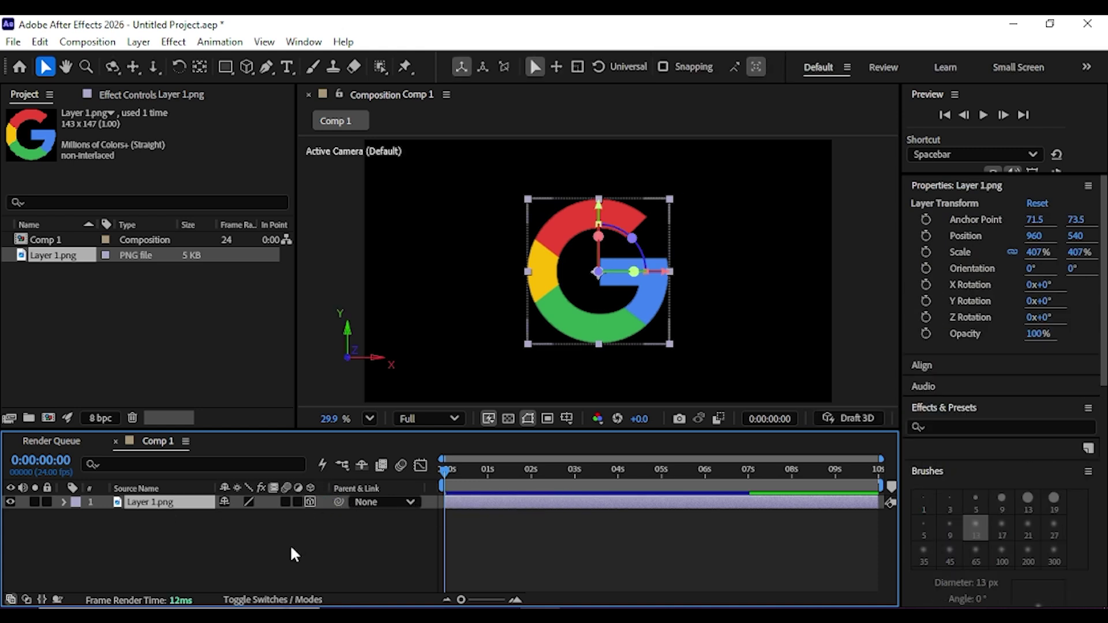
# Separate the Position dimensions of the Layer 1.png layer into X, Y and Z.
pyautogui.click(62, 500)
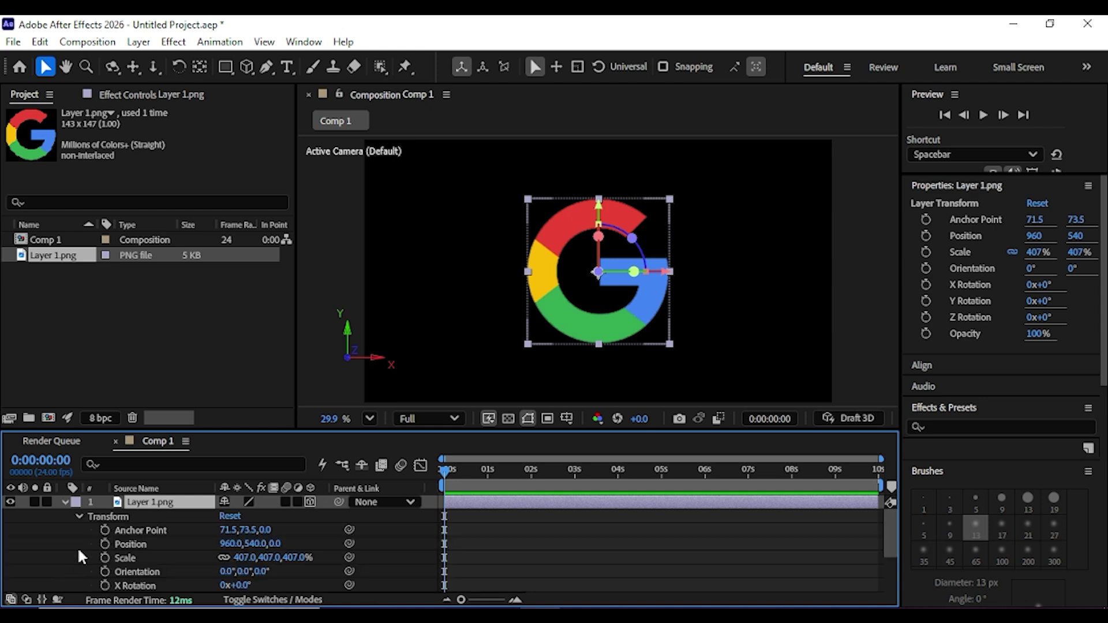
pyautogui.click(136, 544)
pyautogui.rightClick(143, 543)
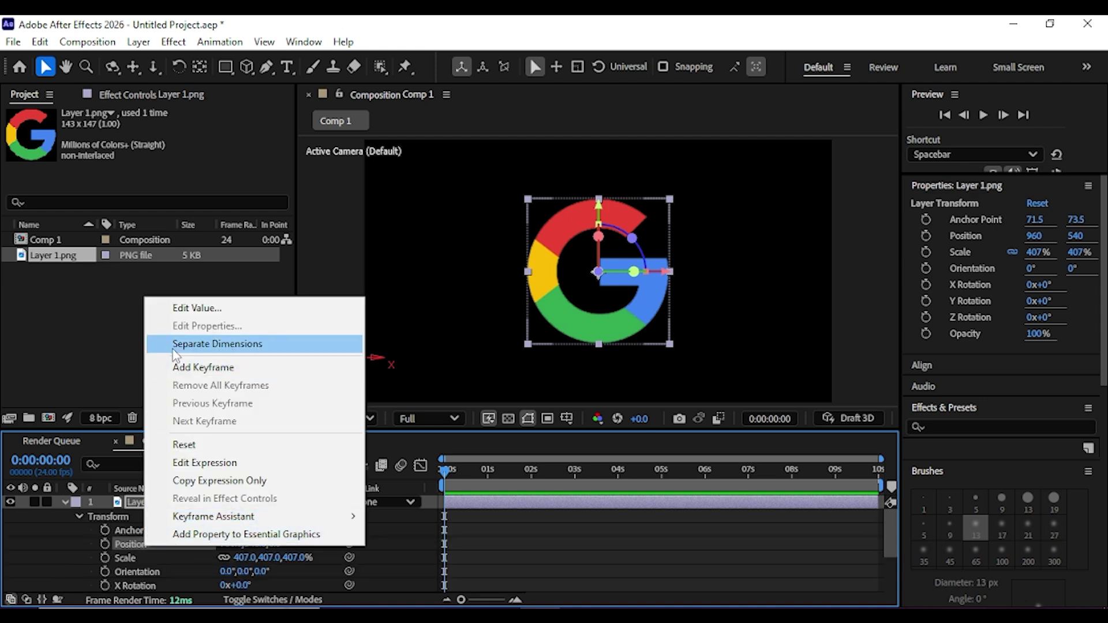
pyautogui.click(265, 346)
pyautogui.scroll(-2, 147, 548)
pyautogui.click(134, 556)
pyautogui.click(154, 501)
pyautogui.click(138, 519)
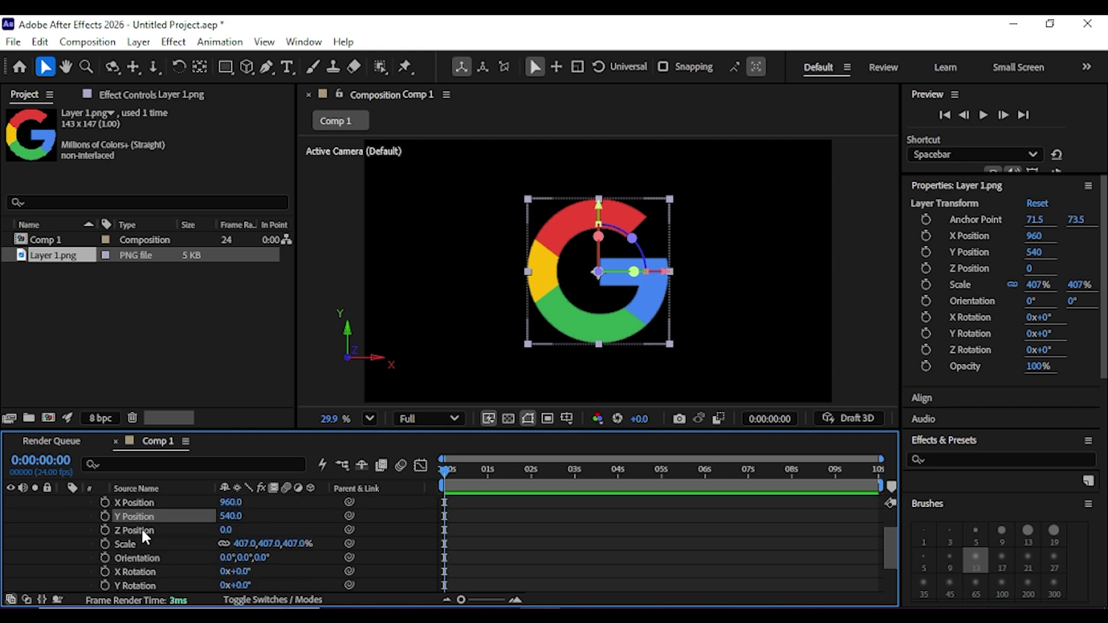
# Add the expression "index" to the Z Position of the Layer 1.png layer and collapse the layer's properties.
pyautogui.click(140, 530)
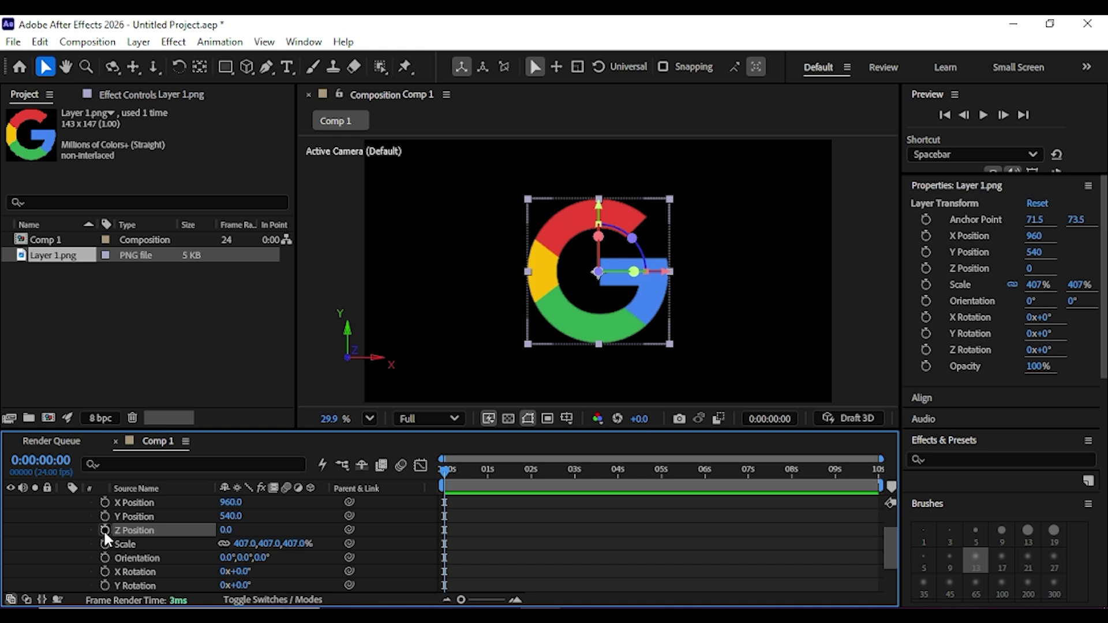
pyautogui.rightClick(134, 528)
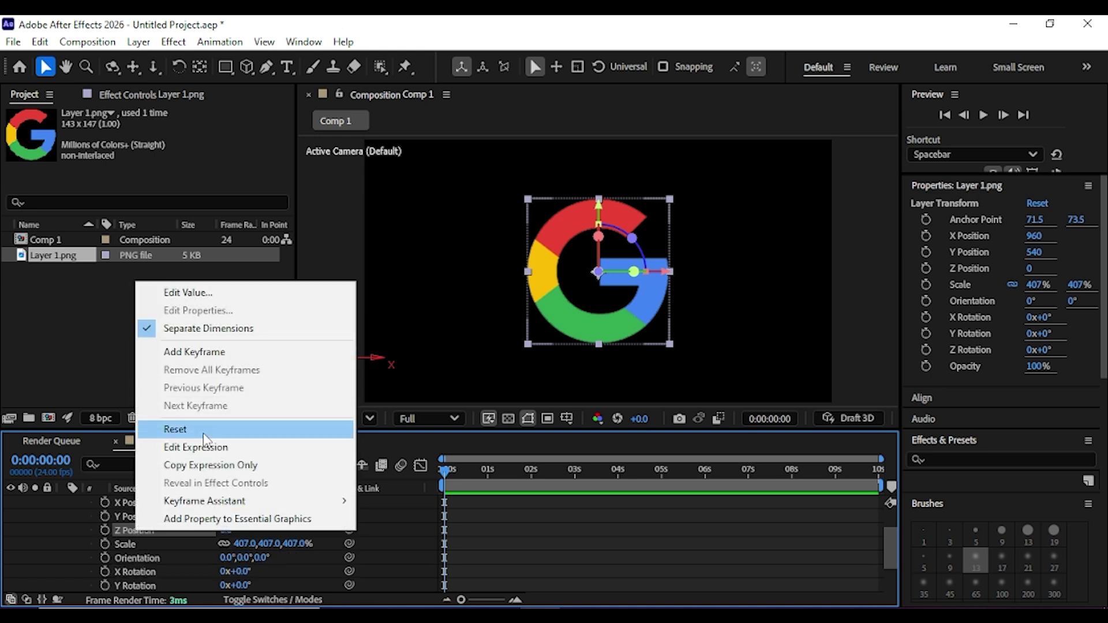
pyautogui.click(258, 449)
pyautogui.click(169, 546)
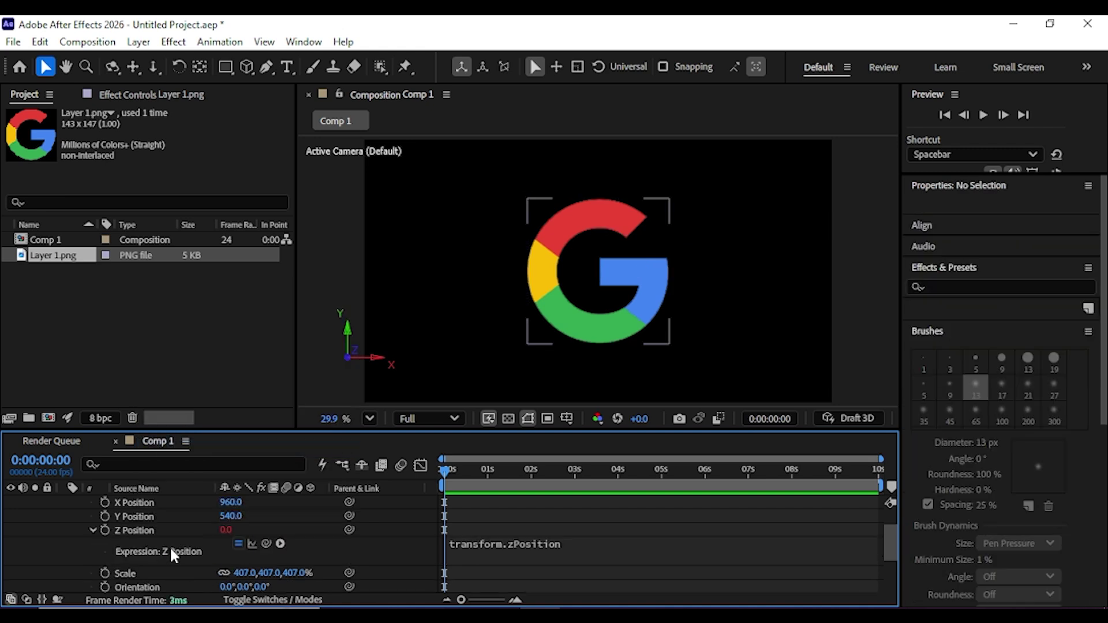
pyautogui.click(463, 545)
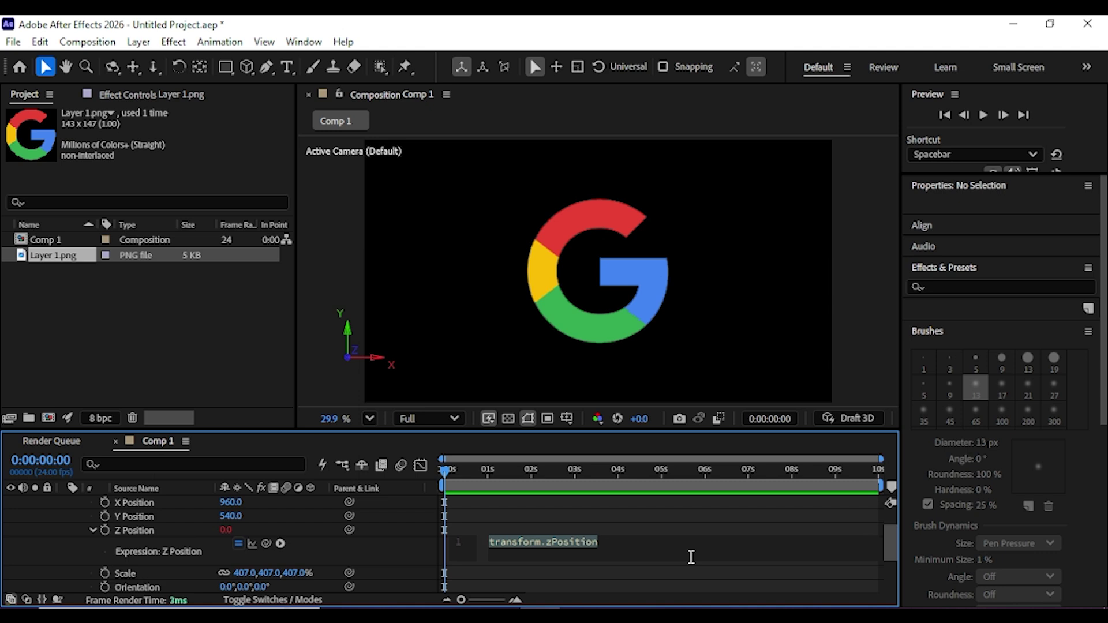
pyautogui.write('inde')
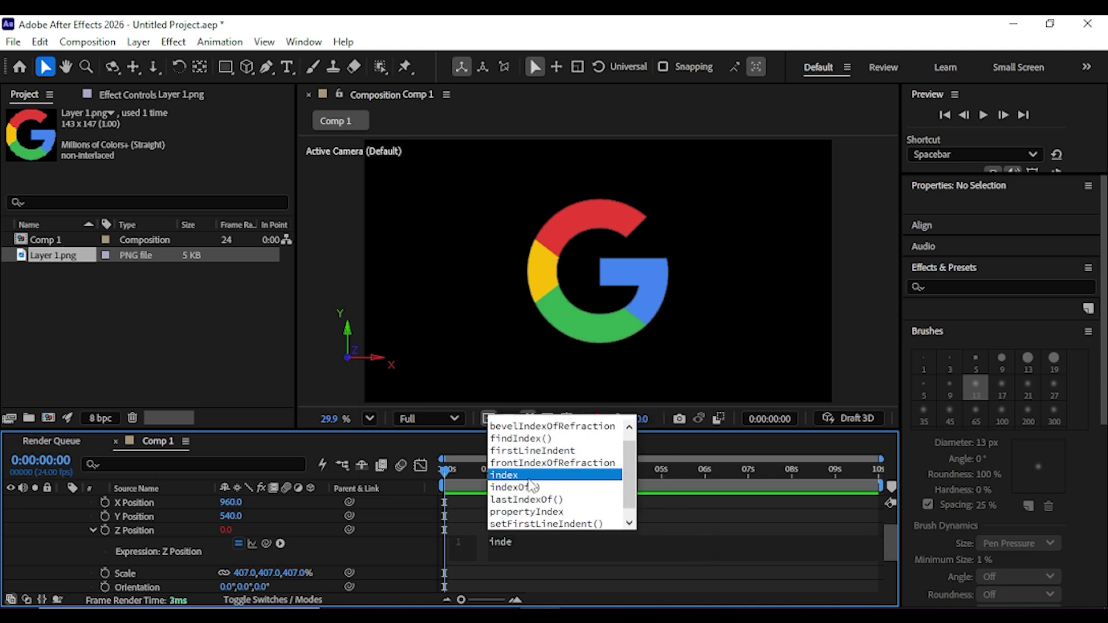
pyautogui.press('Return')
pyautogui.click(504, 472)
pyautogui.moveTo(504, 472); pyautogui.dragTo(445, 471)
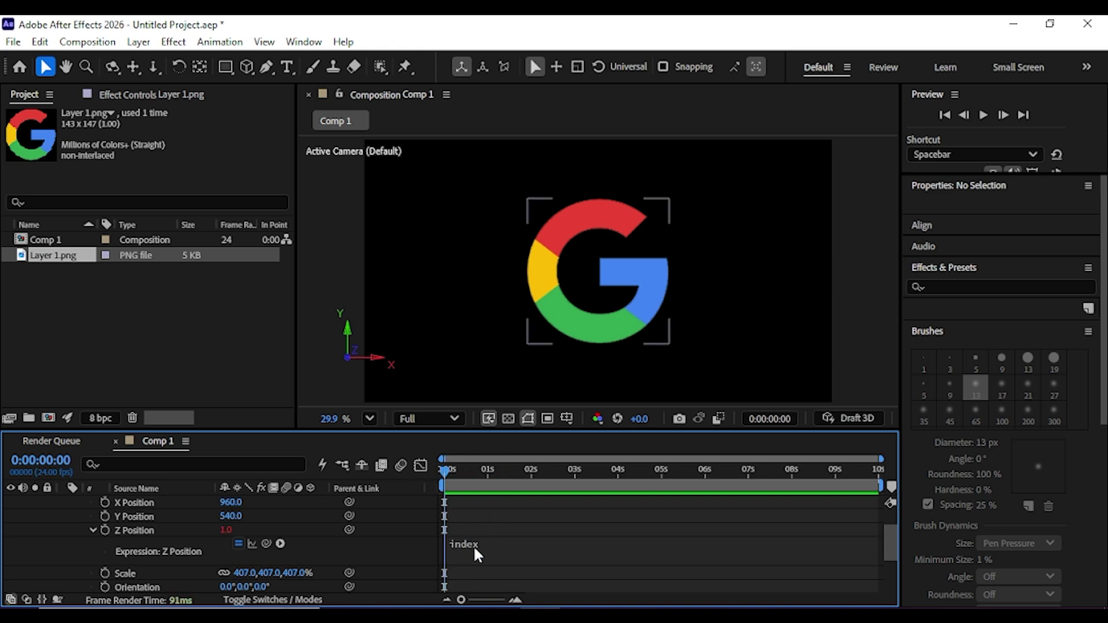
pyautogui.scroll(2, 93, 537)
pyautogui.click(64, 502)
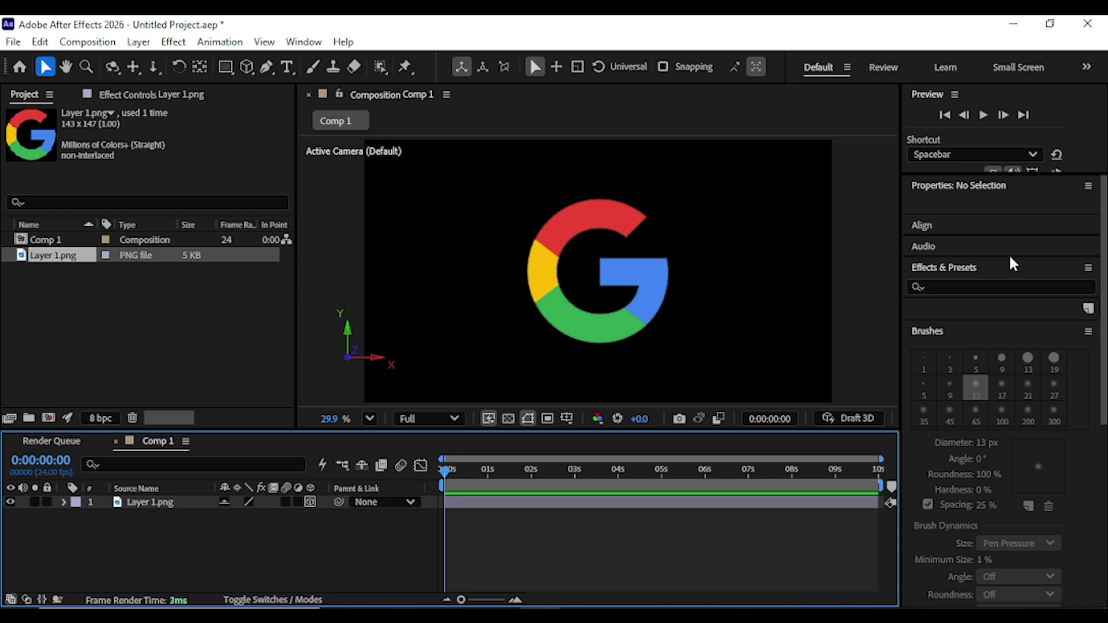
# Search the effects for "bright" and apply Brightness & Contrast to the Layer 1.png layer.
pyautogui.click(987, 283)
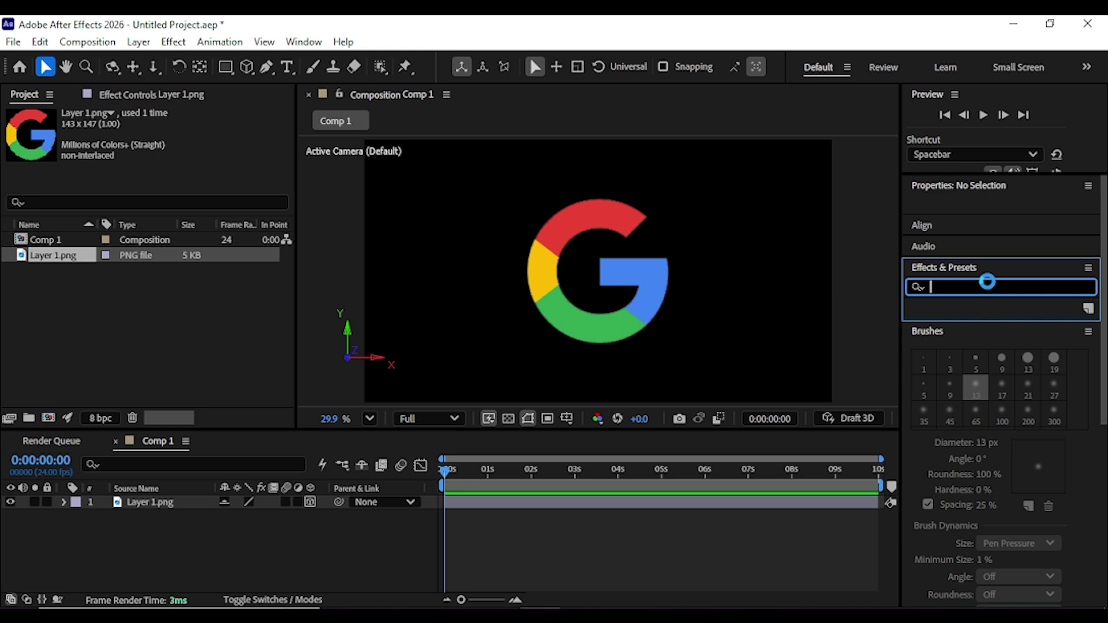
pyautogui.click(987, 282)
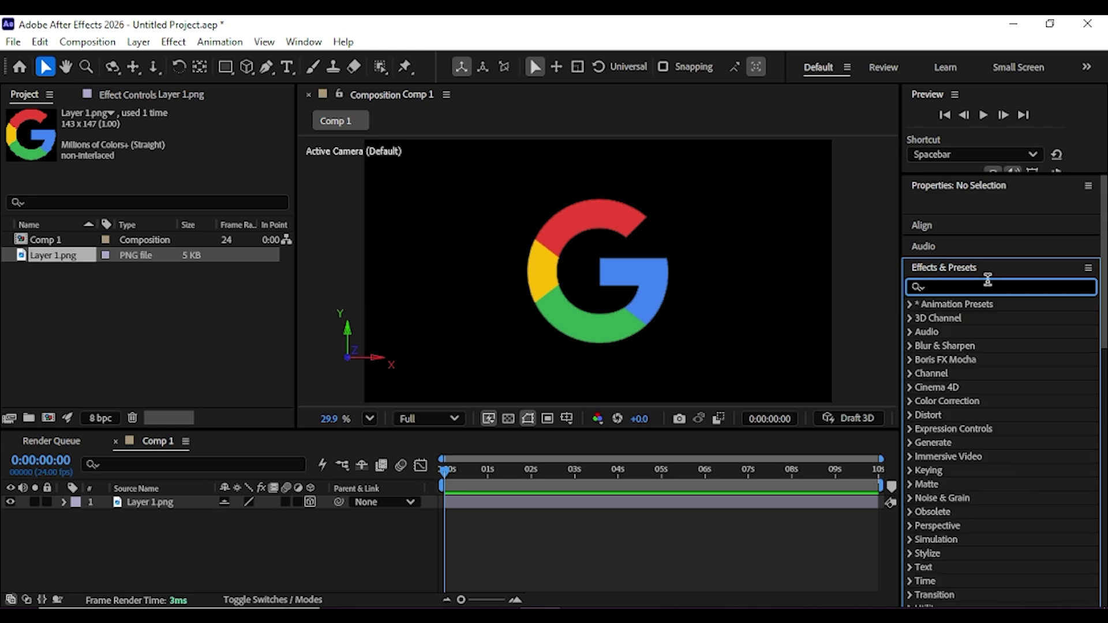
pyautogui.write('bright')
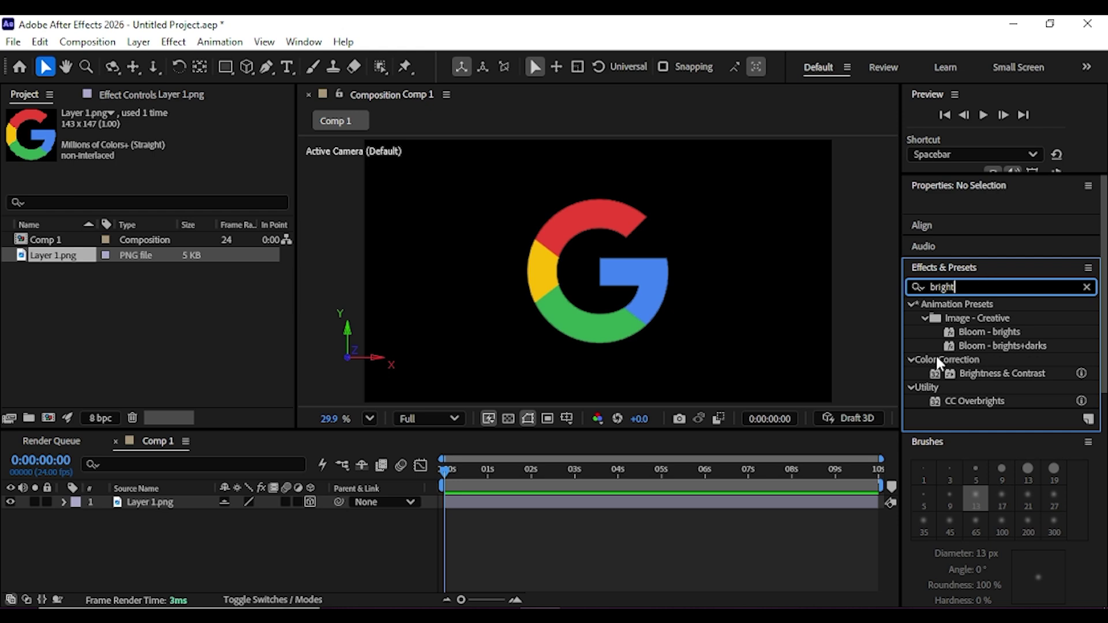
pyautogui.click(990, 374)
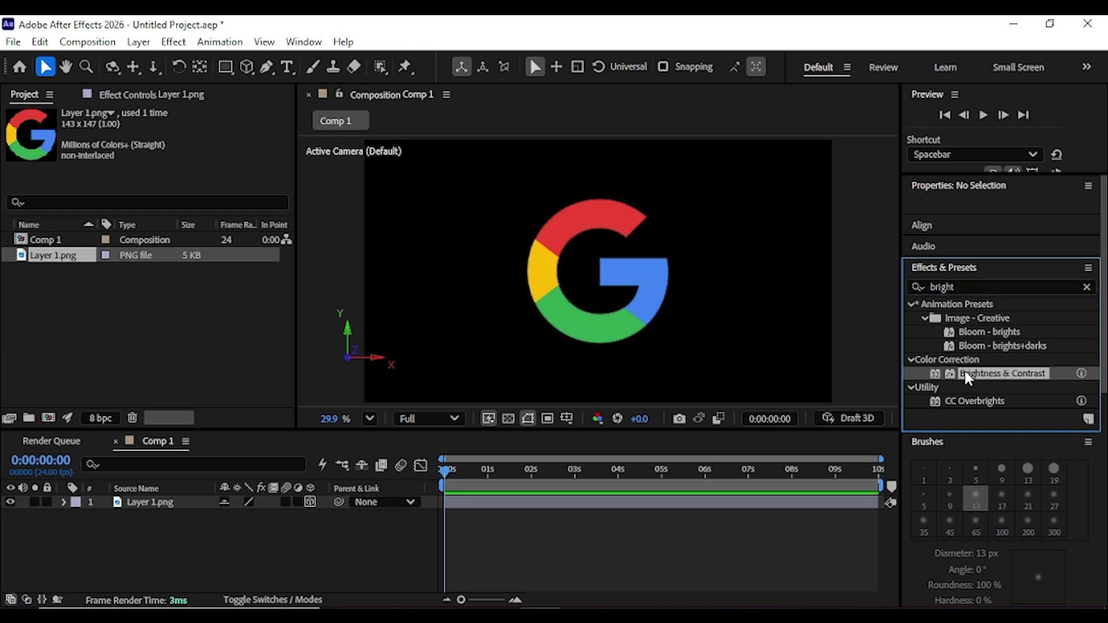
pyautogui.moveTo(968, 372); pyautogui.dragTo(172, 504)
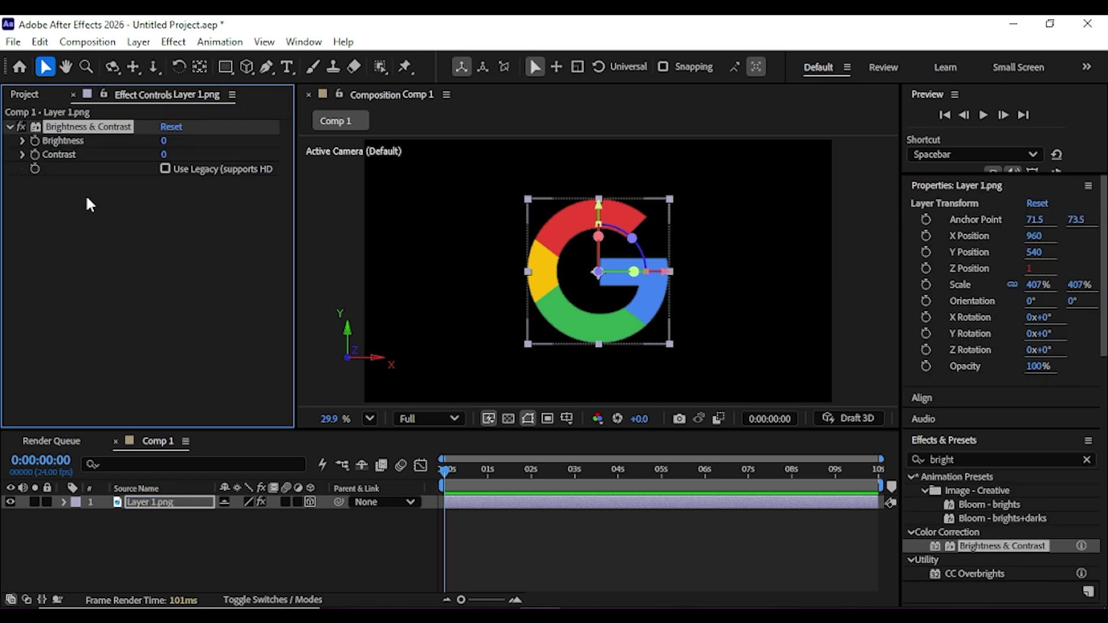
# Set the logo's Brightness to -96 and its Contrast to 40.
pyautogui.moveTo(167, 142); pyautogui.dragTo(88, 139)
pyautogui.moveTo(164, 154); pyautogui.dragTo(198, 154)
pyautogui.click(138, 257)
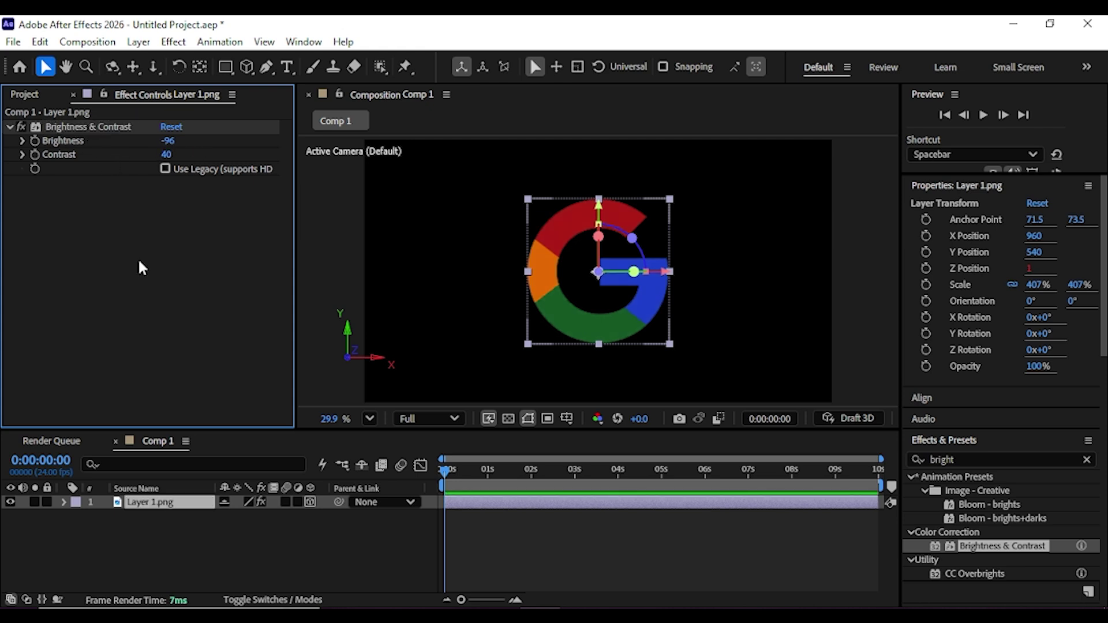
pyautogui.click(175, 561)
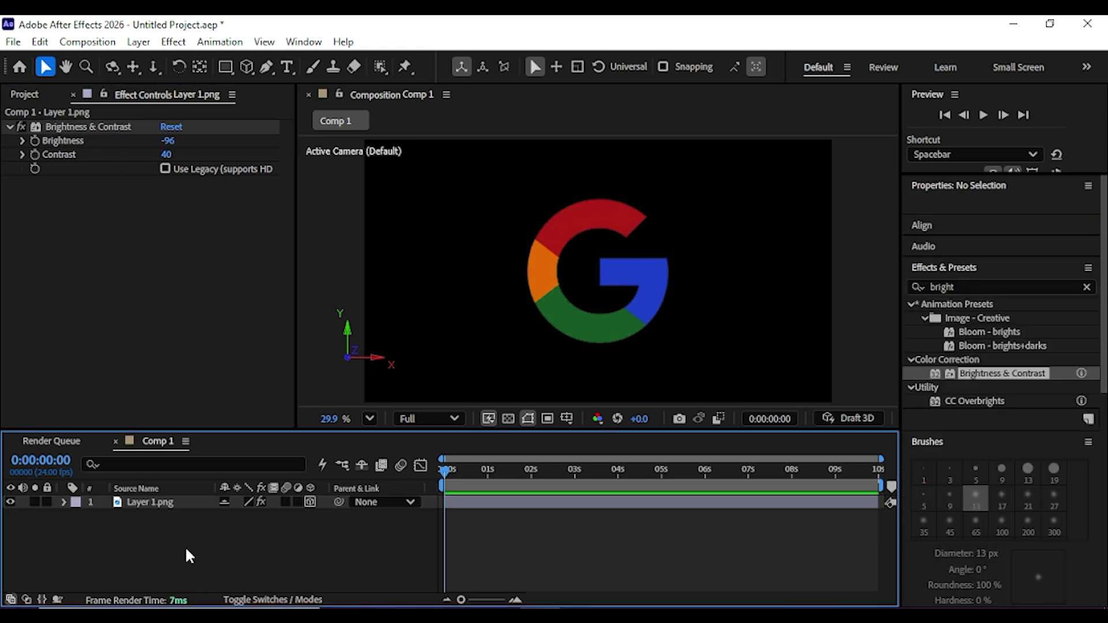
# Add a null object to the composition and make it a 3D layer.
pyautogui.click(139, 42)
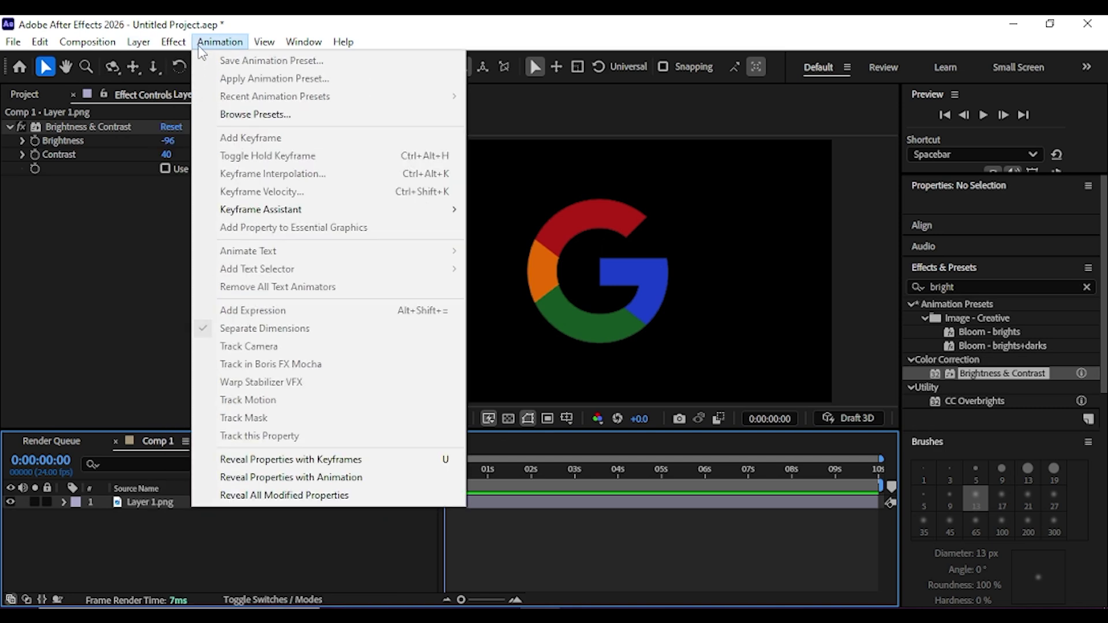
pyautogui.moveTo(173, 57)
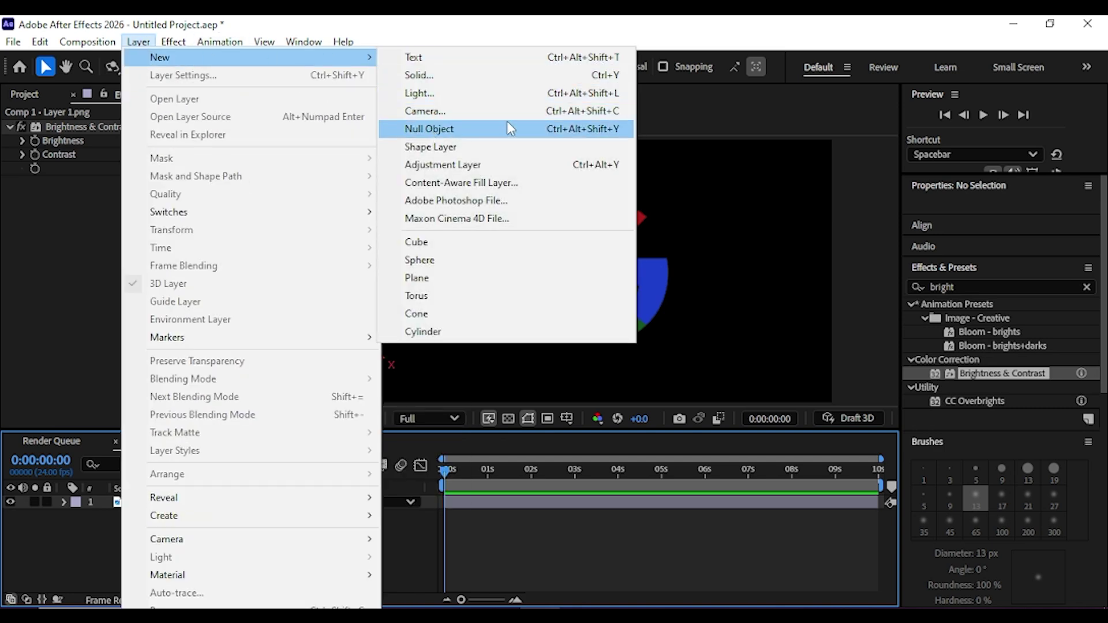
pyautogui.click(532, 129)
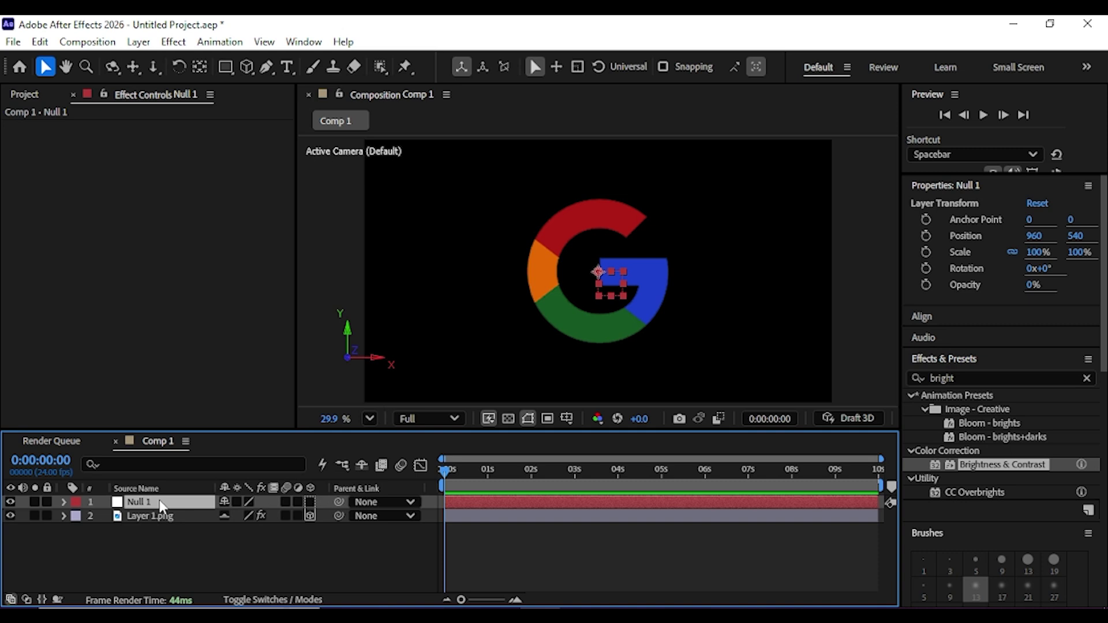
pyautogui.click(309, 501)
pyautogui.click(211, 548)
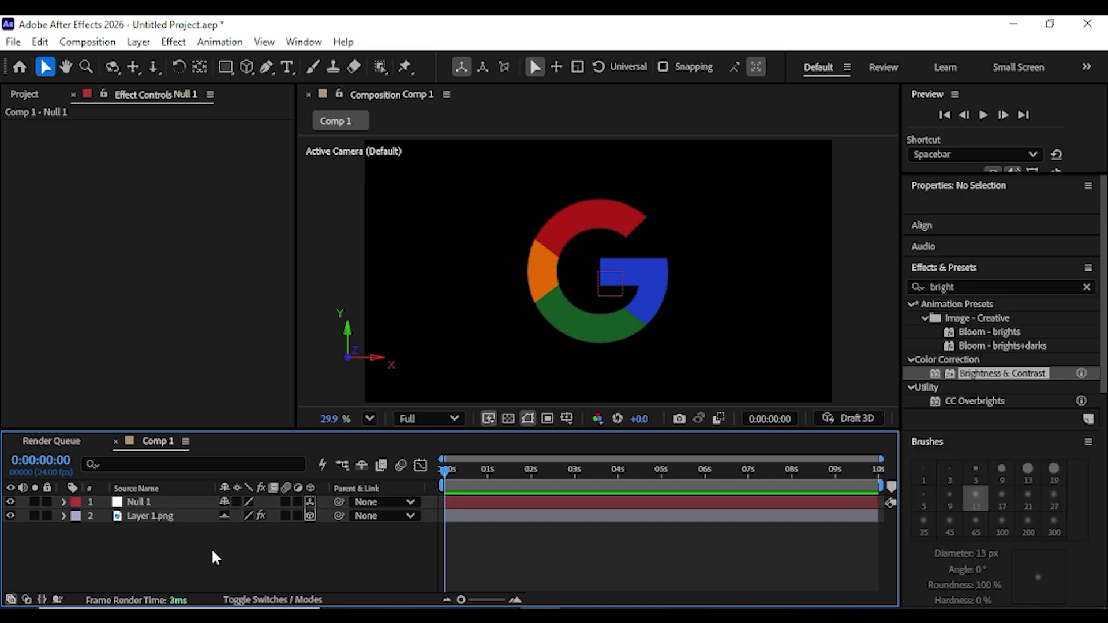
# Parent the Layer 1.png layer to the null object.
pyautogui.click(143, 517)
pyautogui.moveTo(338, 514); pyautogui.dragTo(147, 502)
pyautogui.click(176, 546)
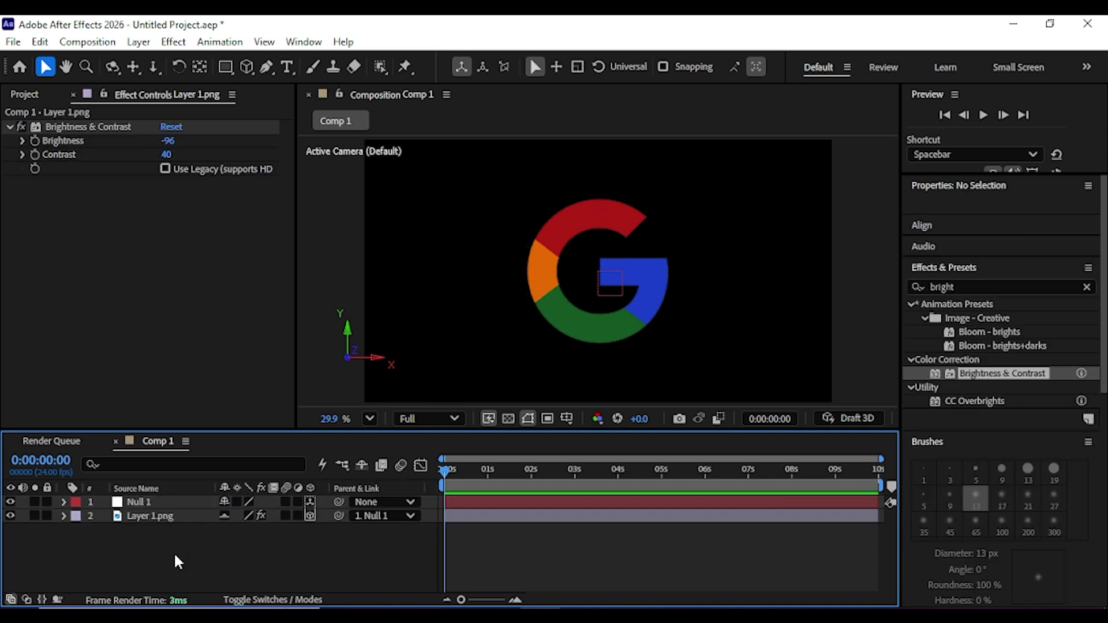
pyautogui.click(160, 517)
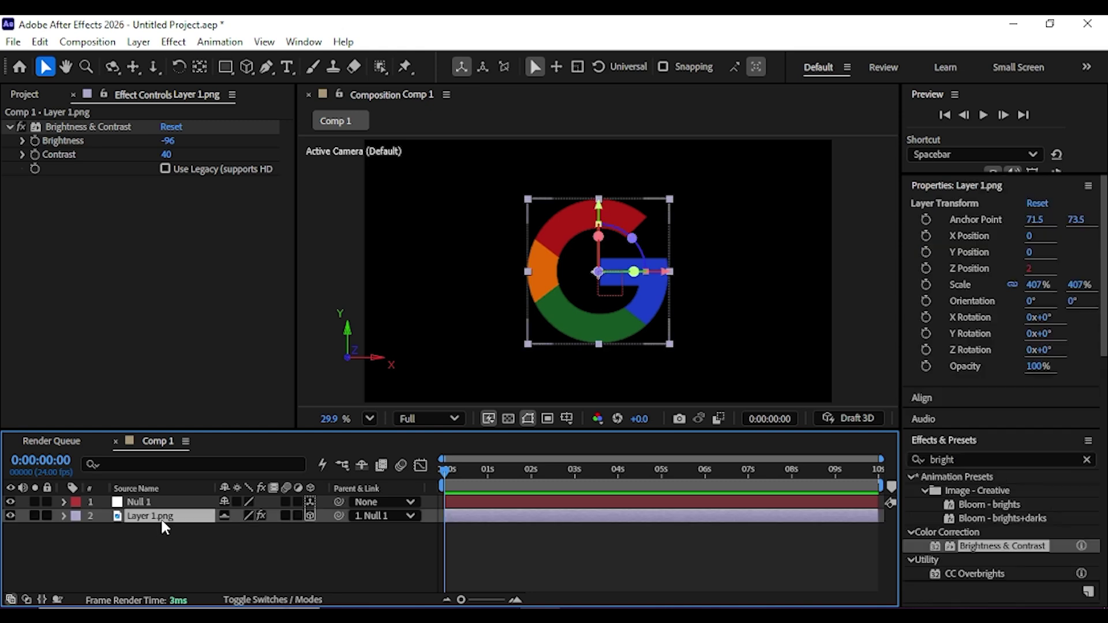
pyautogui.rightClick(160, 518)
pyautogui.click(148, 521)
pyautogui.click(139, 42)
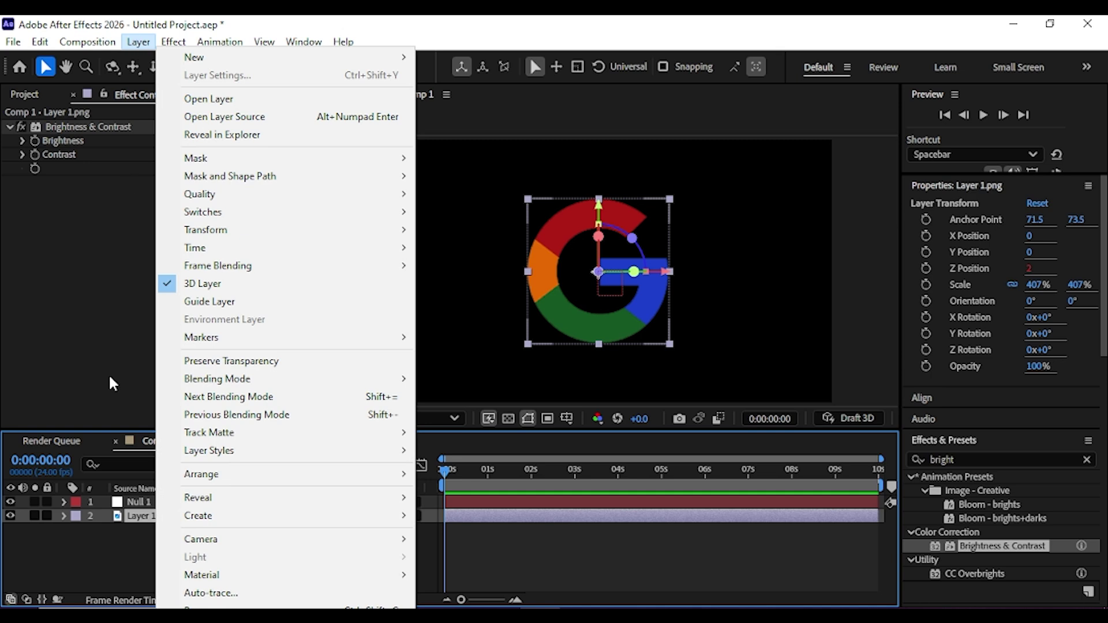
pyautogui.click(95, 516)
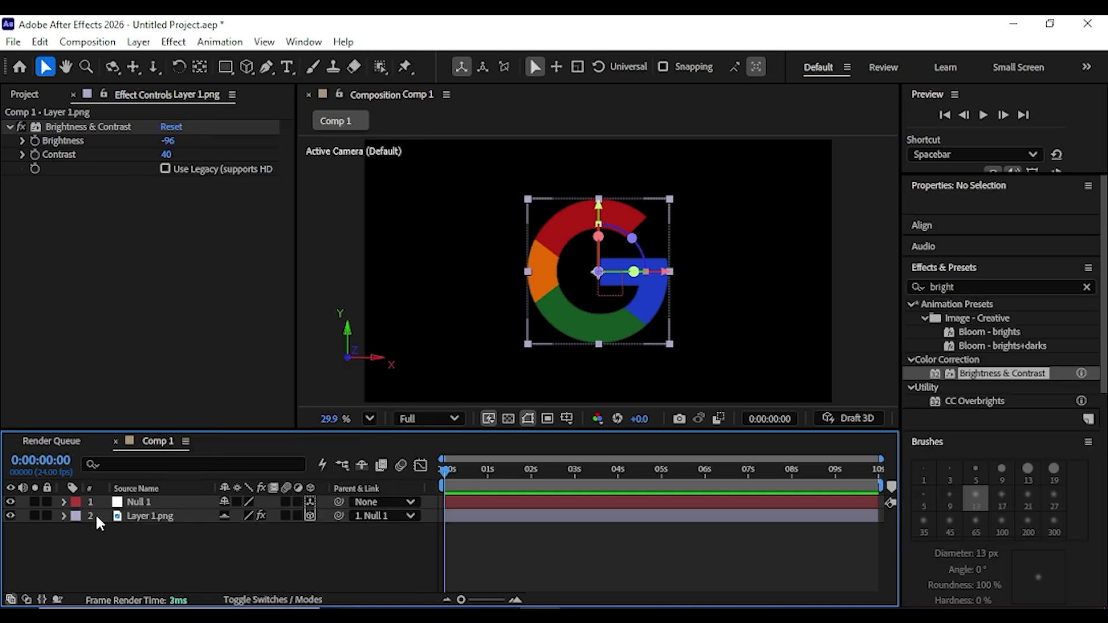
# Duplicate the 3D Layer 1.png layer repeatedly to build a stack of about 60 copies beneath the null.
pyautogui.click(129, 517)
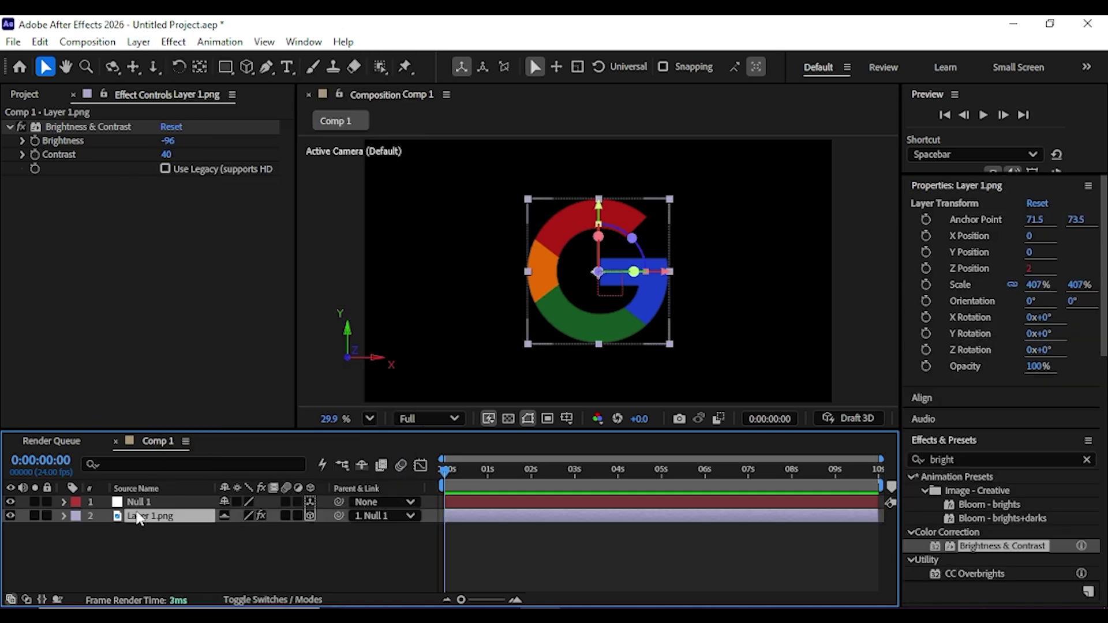
pyautogui.hotkey('ctrl', 'd')
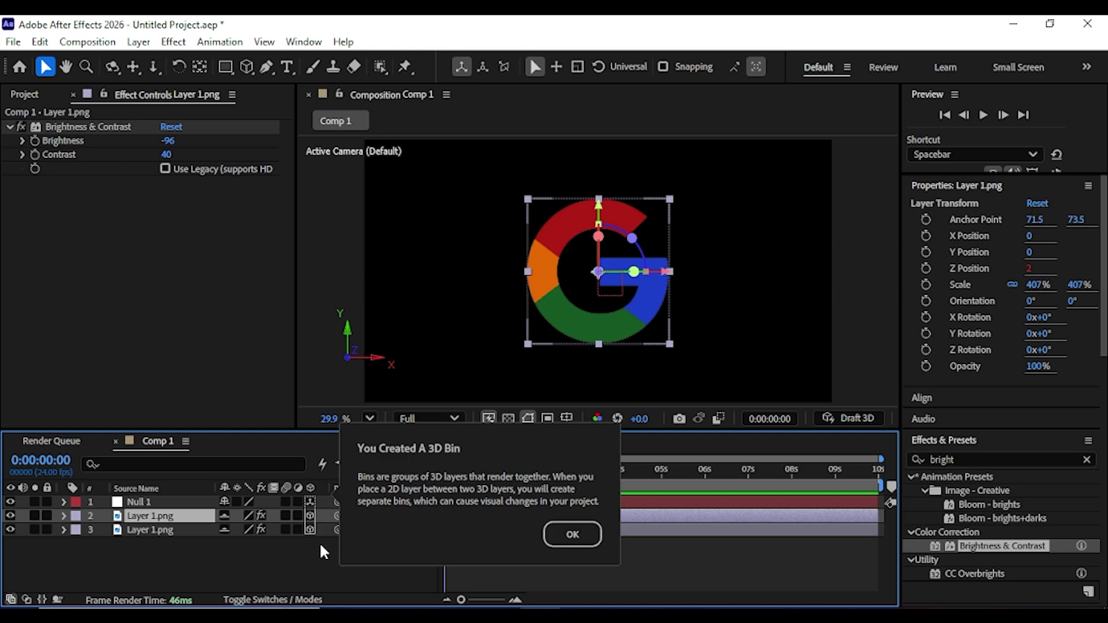
pyautogui.click(556, 529)
pyautogui.hotkey('ctrl', 'd')
pyautogui.hotkey('ctrl', 'd')
pyautogui.hotkey('ctrl', 'd')
pyautogui.hotkey('ctrl', 'd')
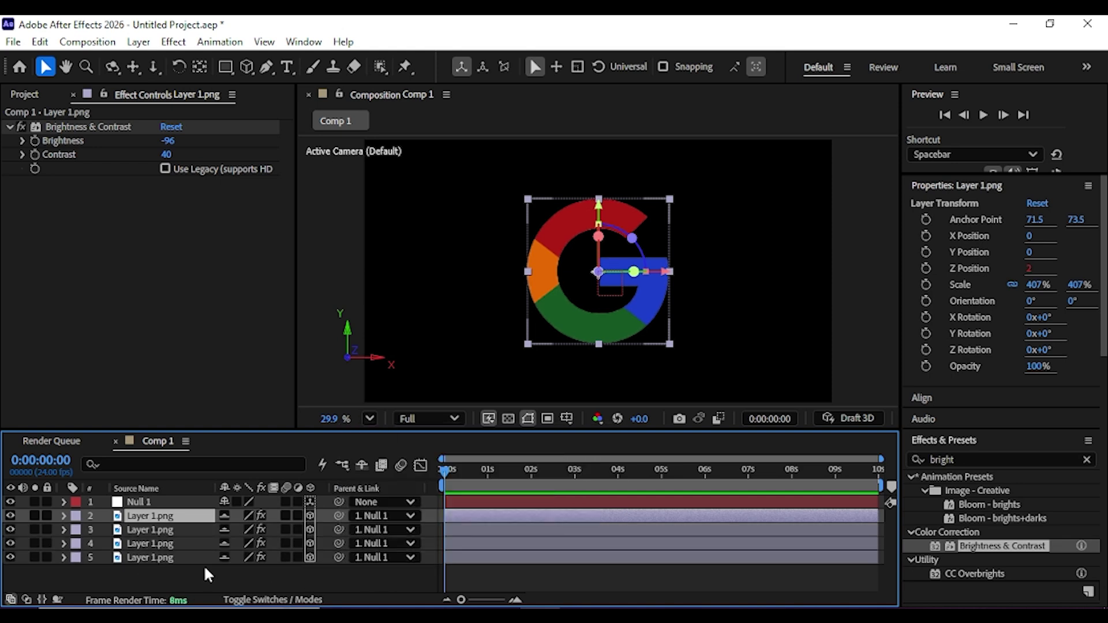
pyautogui.hotkey('ctrl', 'd')
pyautogui.hotkey('ctrl', 'd')
pyautogui.hotkey('ctrl', 'd')
pyautogui.hotkey('ctrl', 'd')
pyautogui.hotkey('ctrl', 'd')
pyautogui.hotkey('ctrl', 'd')
pyautogui.hotkey('ctrl', 'd')
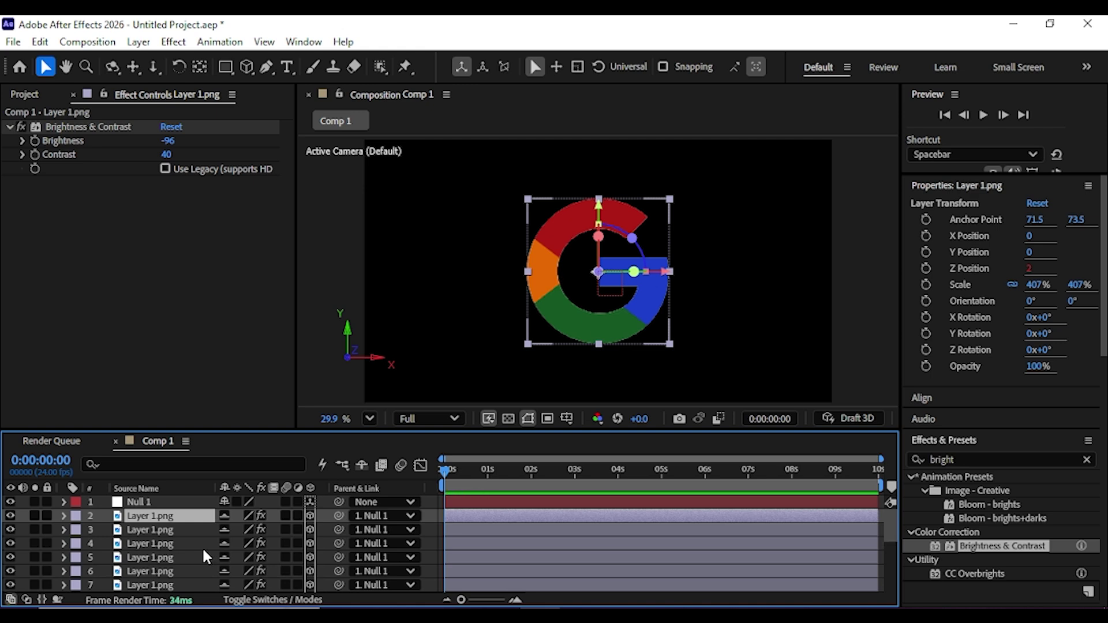
pyautogui.hotkey('ctrl', 'd')
pyautogui.hotkey('ctrl', 'd')
pyautogui.scroll(-7, 182, 538)
pyautogui.scroll(7, 150, 577)
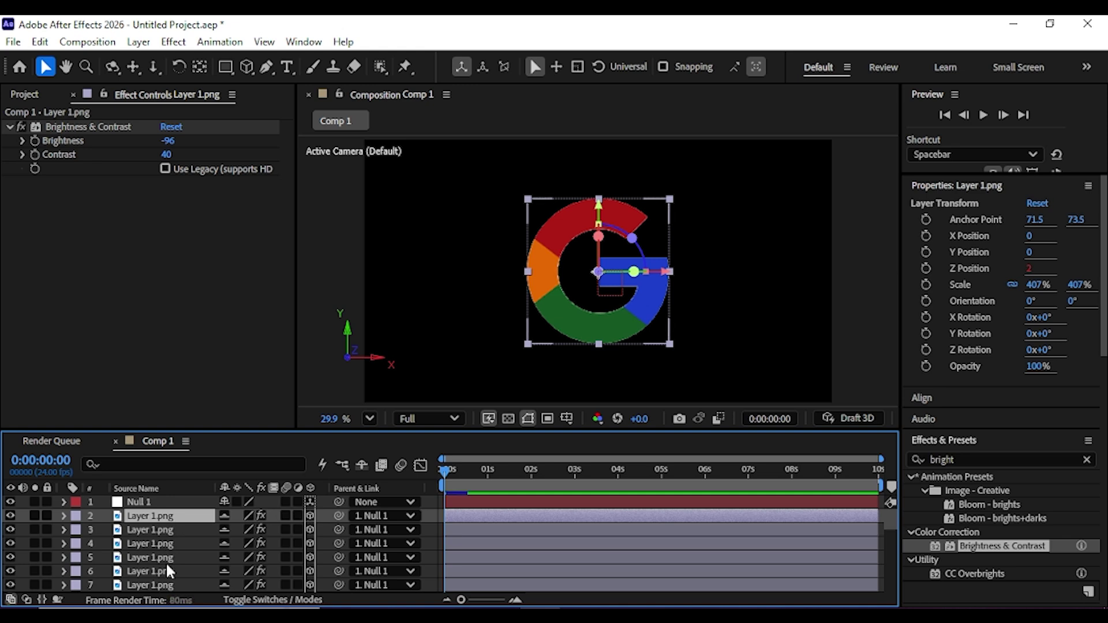
pyautogui.scroll(-12, 173, 559)
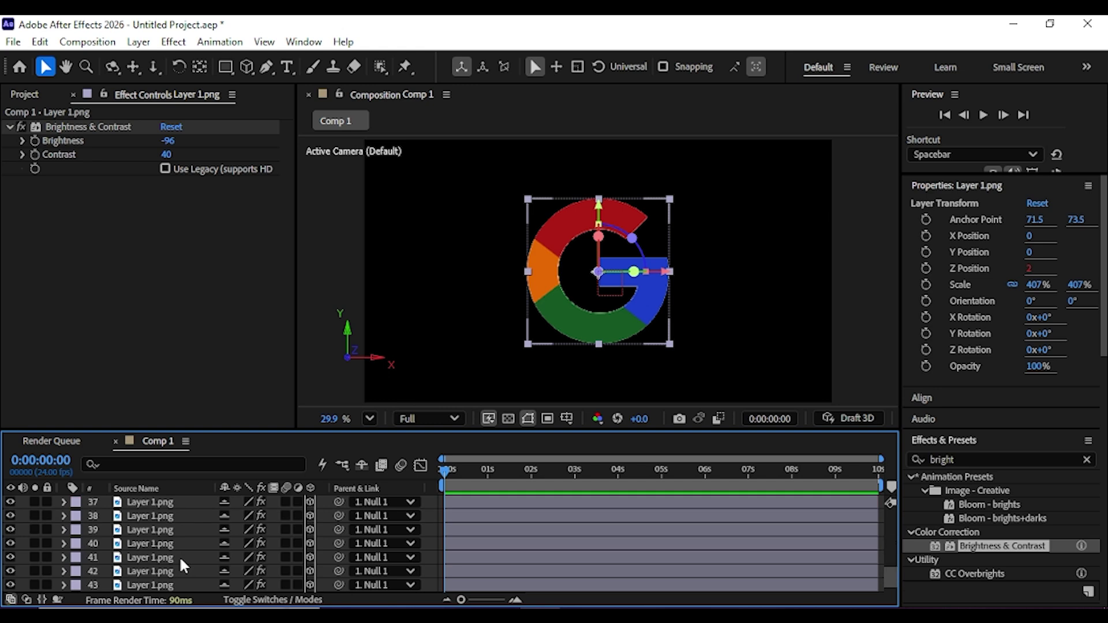
pyautogui.scroll(12, 178, 556)
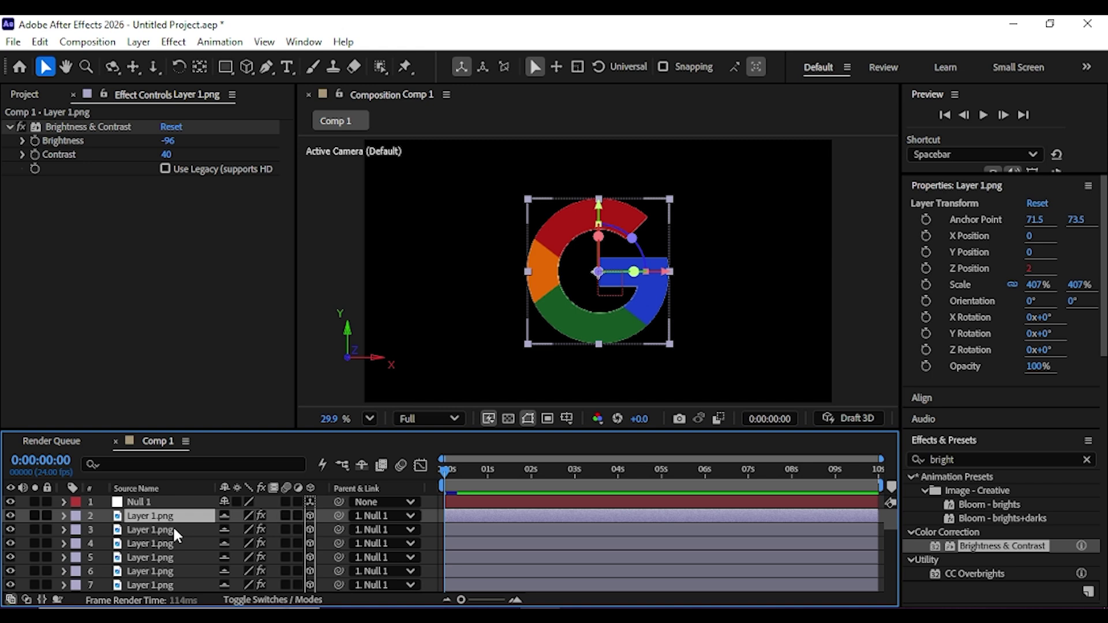
pyautogui.scroll(-18, 171, 532)
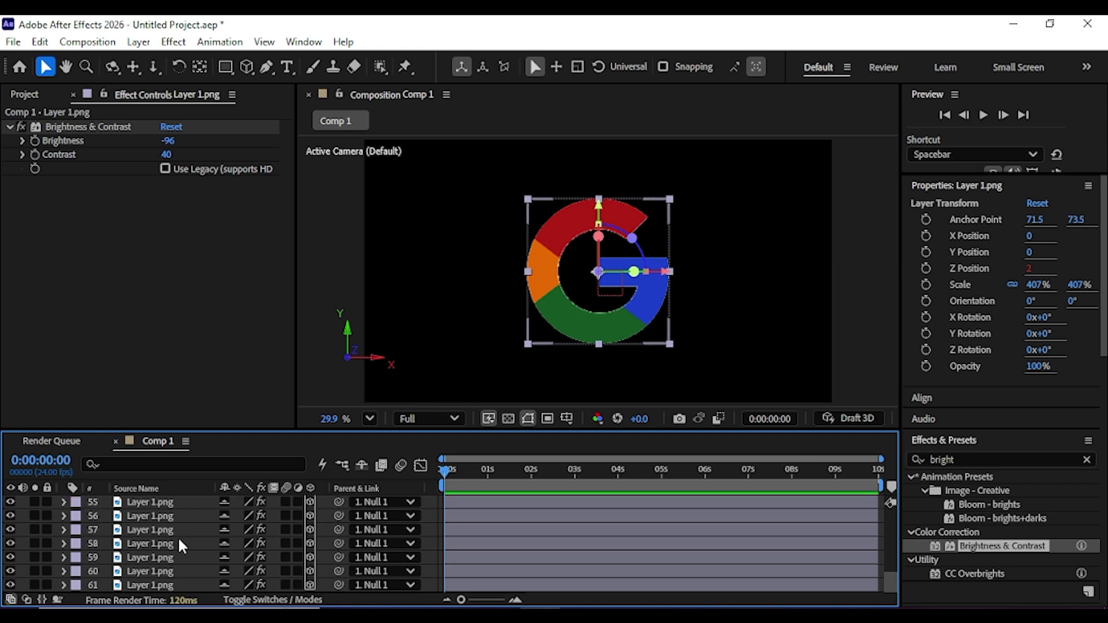
pyautogui.scroll(18, 173, 542)
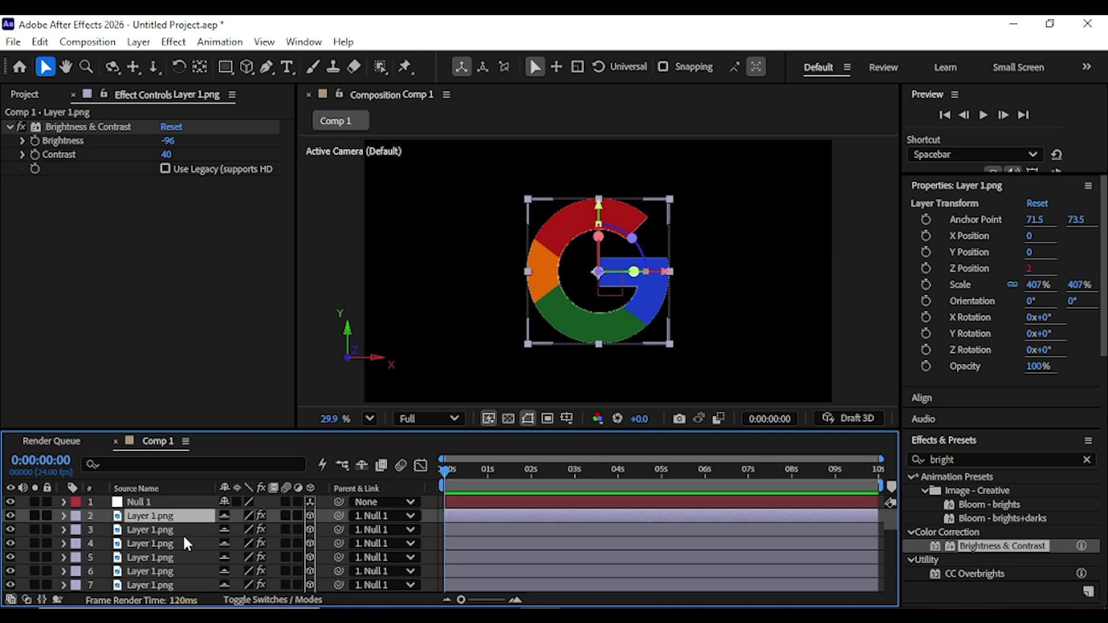
# Turn off the shy setting on the topmost Layer 1.png copy and hide all shy layers in the timeline.
pyautogui.click(152, 502)
pyautogui.click(151, 514)
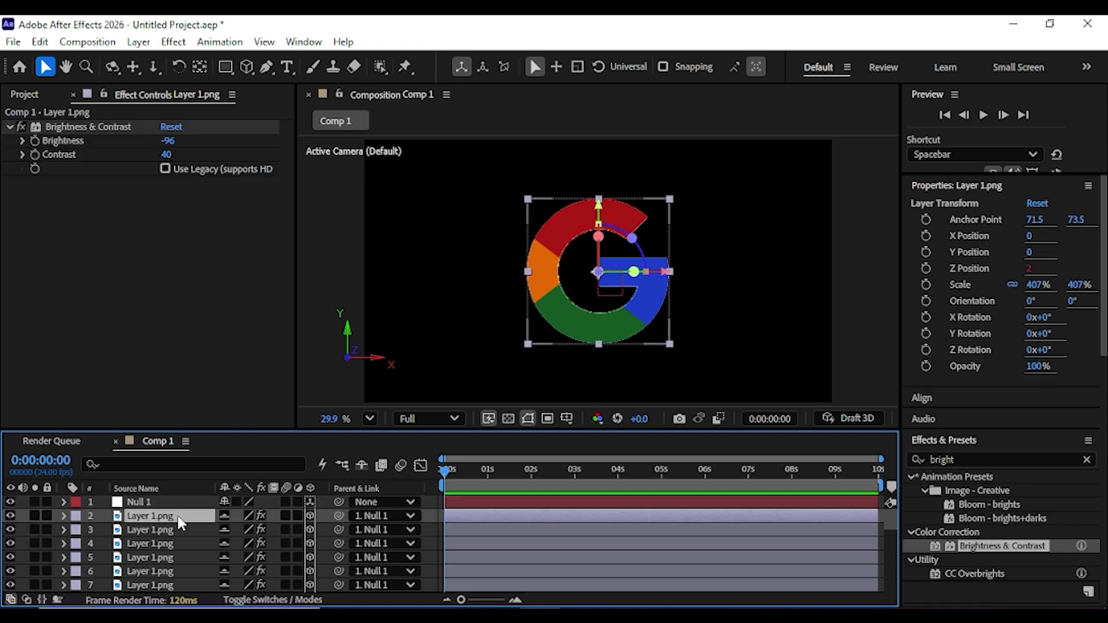
pyautogui.click(225, 515)
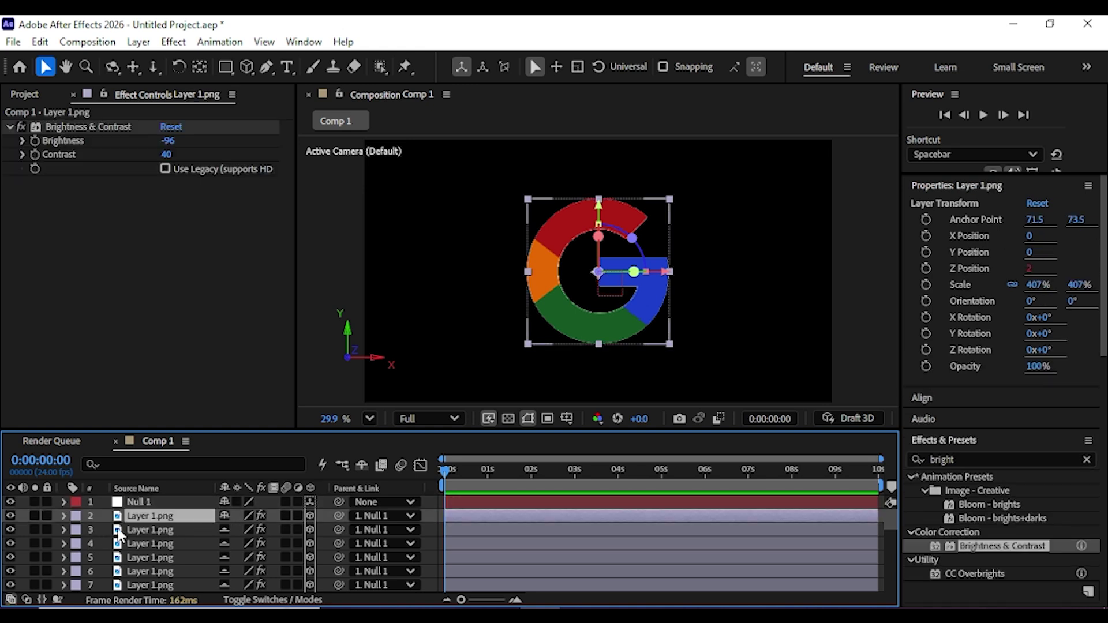
pyautogui.click(362, 466)
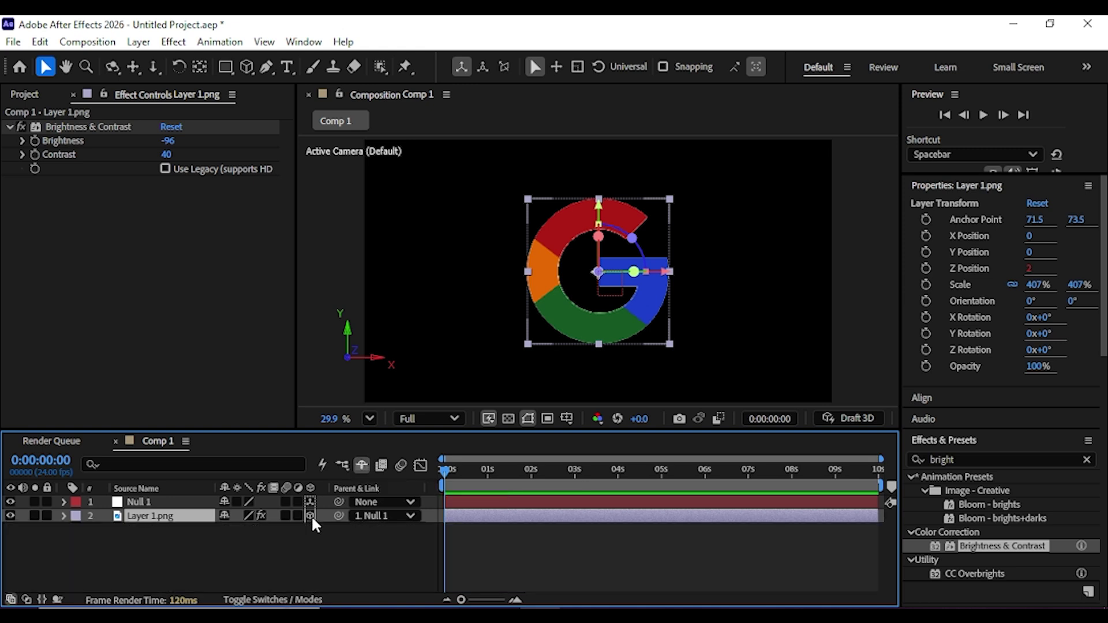
pyautogui.click(240, 547)
# Reveal the null's transform properties and rotate it around Y to 1x+23° to check the logo's depth.
pyautogui.click(154, 501)
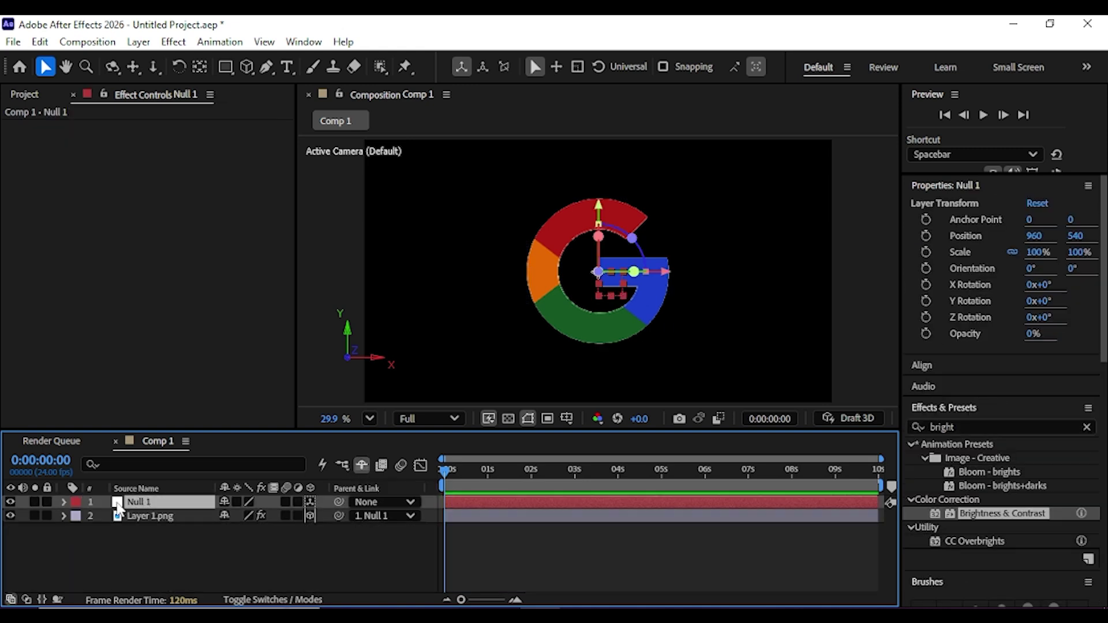
pyautogui.click(64, 500)
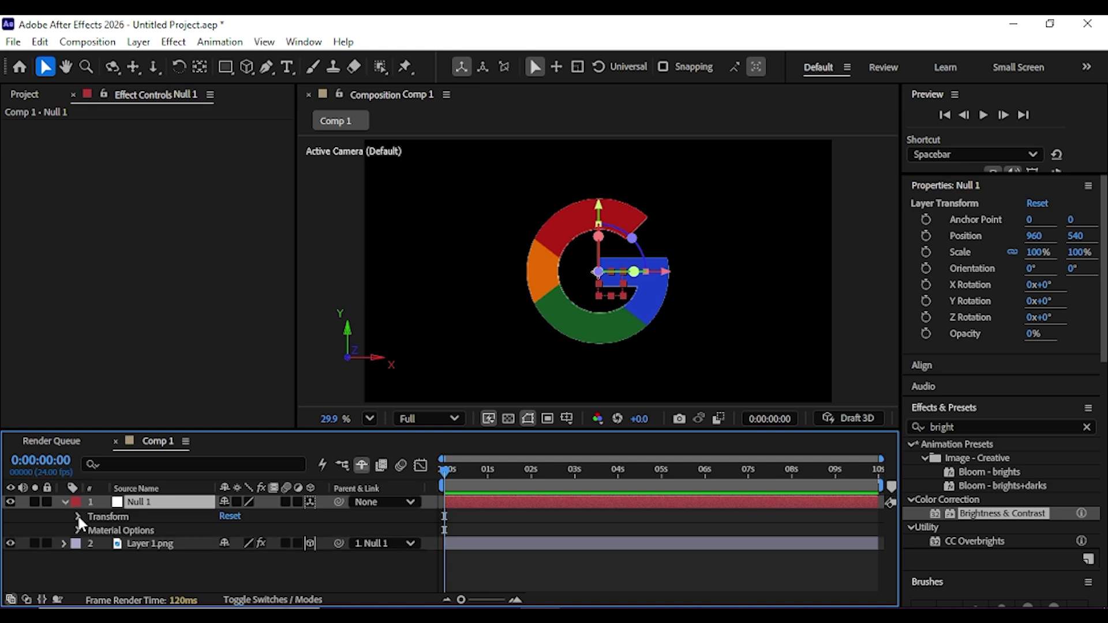
pyautogui.click(78, 517)
pyautogui.scroll(-1, 168, 544)
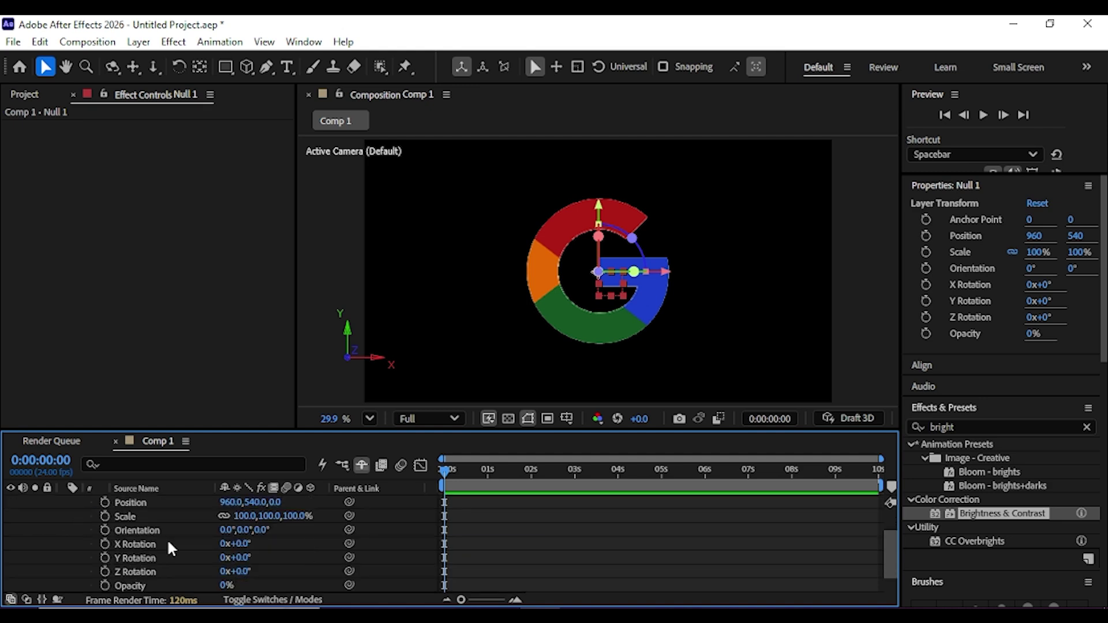
pyautogui.click(139, 557)
pyautogui.moveTo(235, 557); pyautogui.dragTo(554, 558)
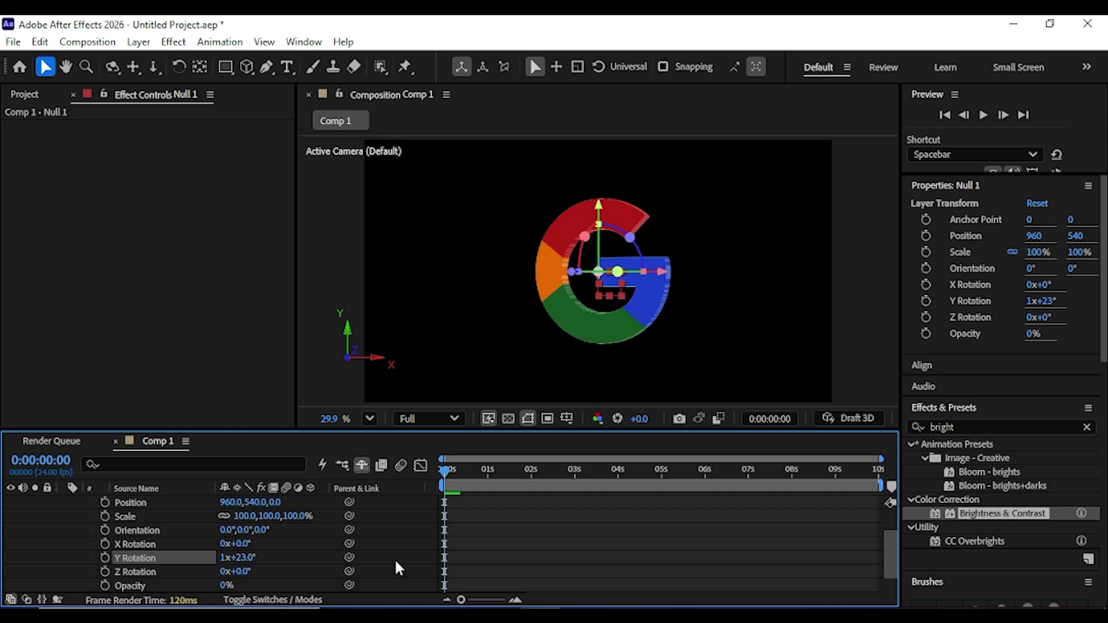
# Reset the null's Y Rotation to 0x+0° and collapse its properties.
pyautogui.click(244, 558)
pyautogui.write('0')
pyautogui.hotkey('shift', 'Tab')
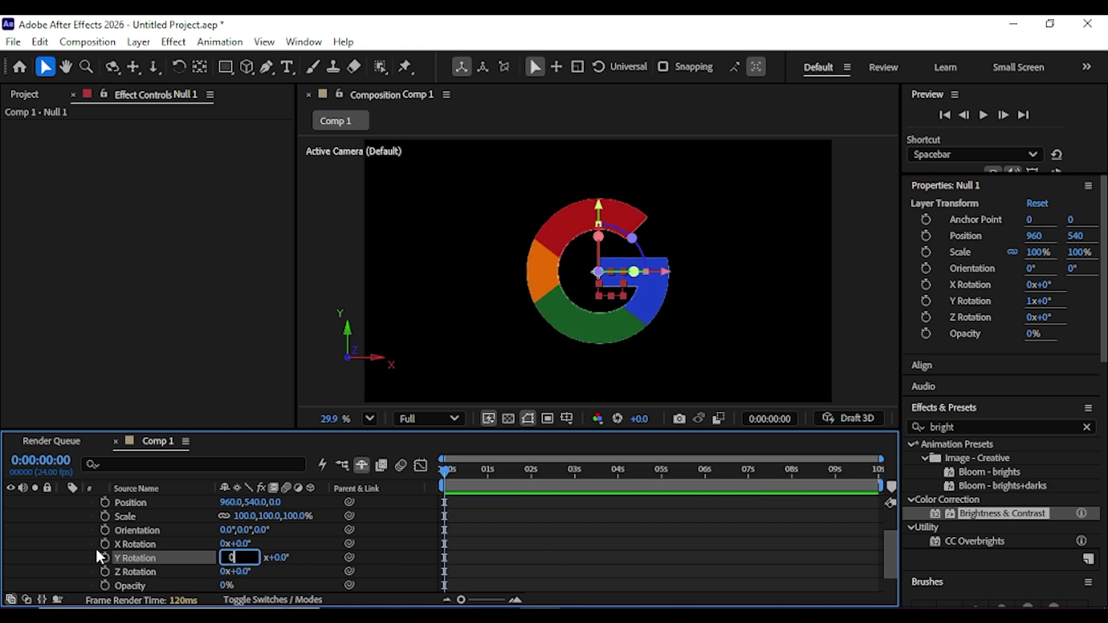
pyautogui.write('0')
pyautogui.click(64, 553)
pyautogui.scroll(3, 77, 550)
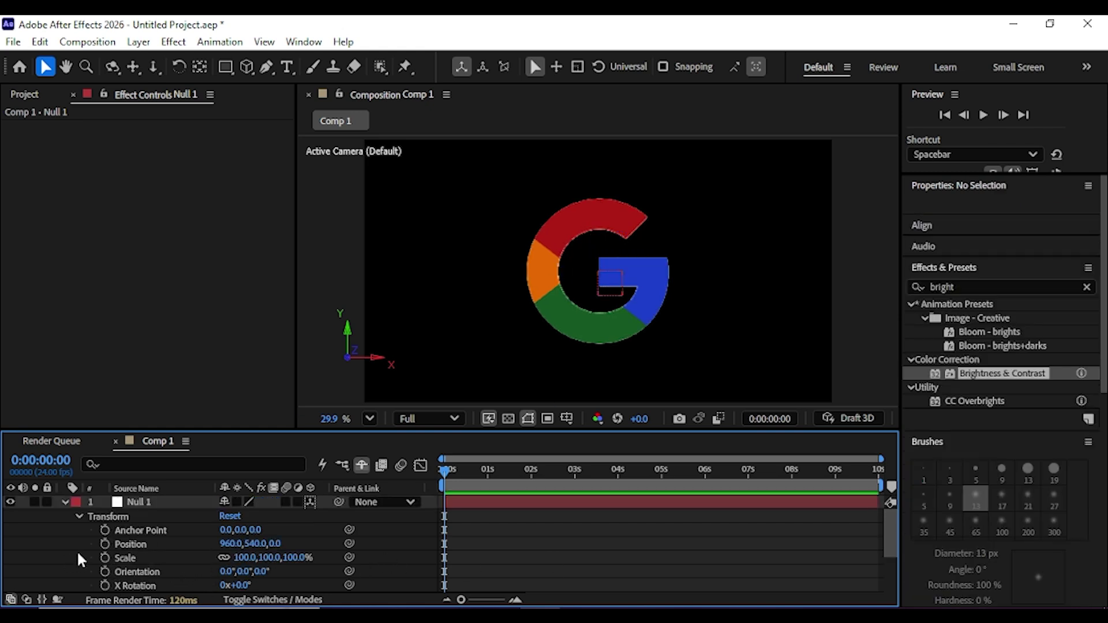
pyautogui.click(76, 516)
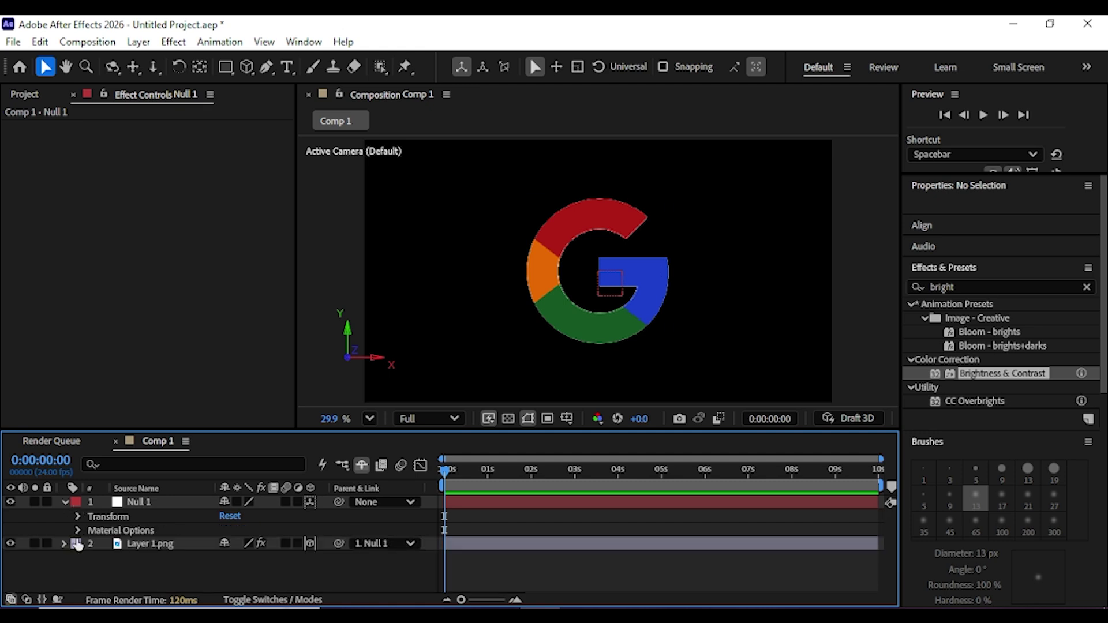
pyautogui.click(67, 501)
# Set the Brightness & Contrast effect's Brightness to 0 on the topmost Layer 1.png copy.
pyautogui.click(124, 517)
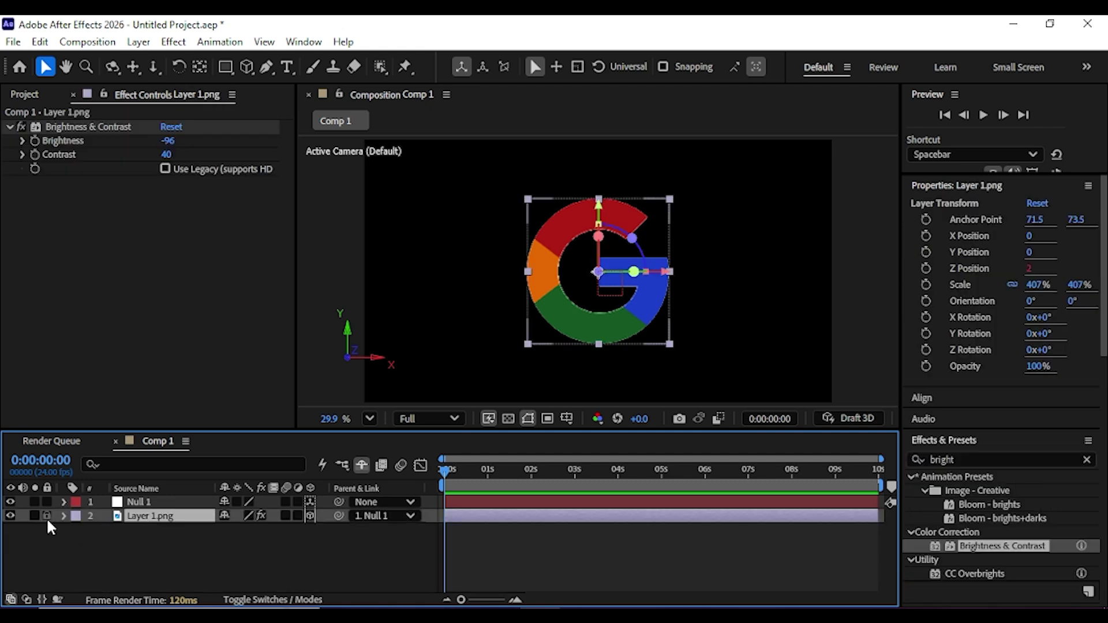
pyautogui.click(64, 516)
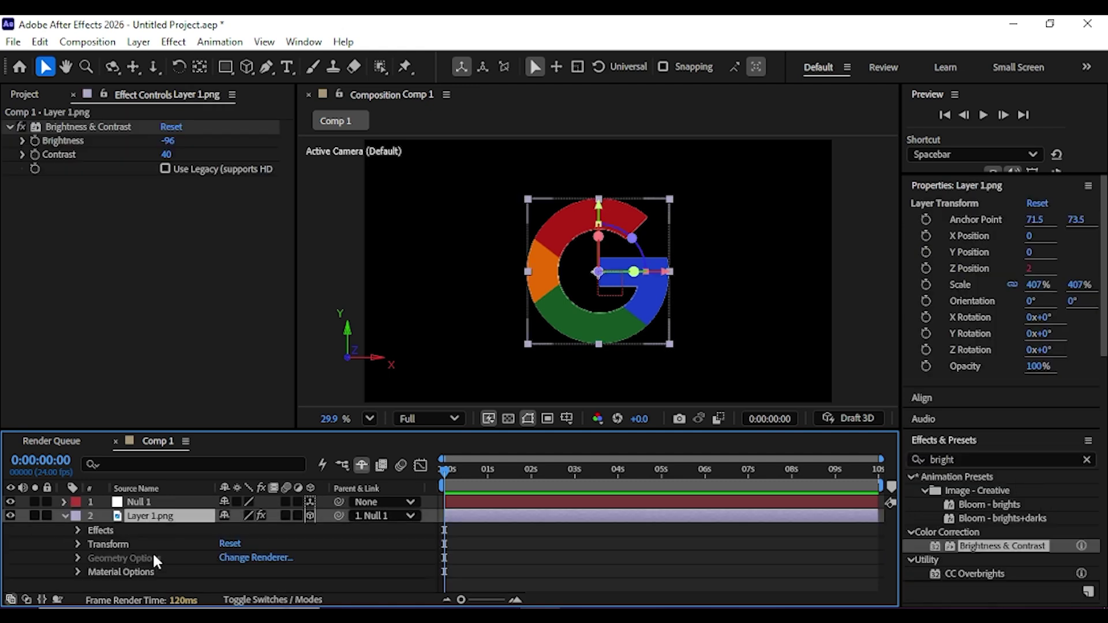
pyautogui.click(107, 529)
pyautogui.click(78, 530)
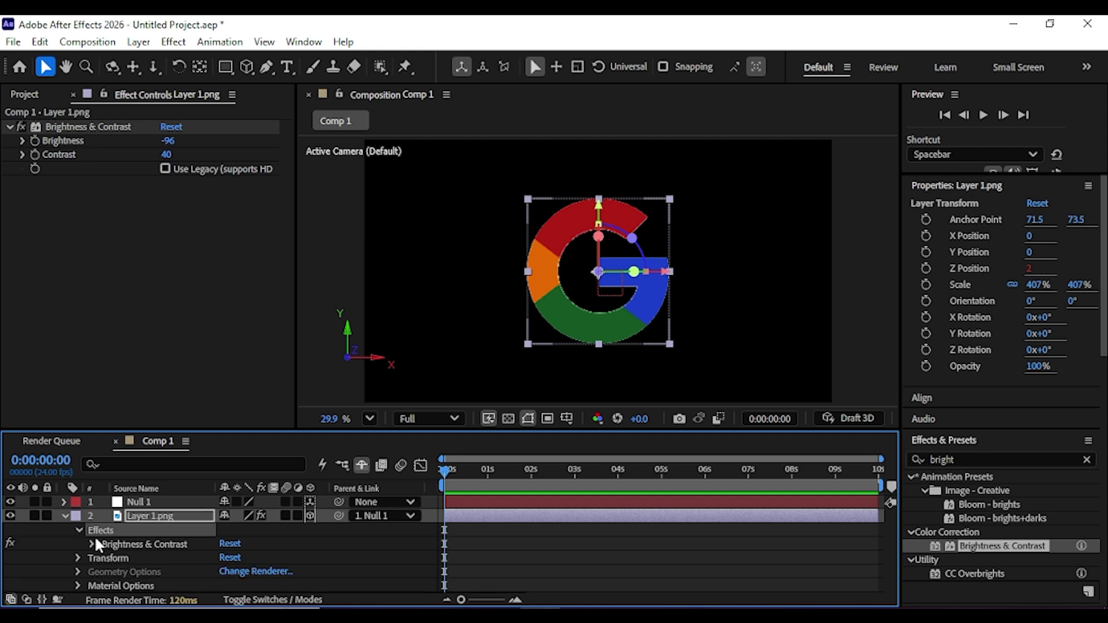
pyautogui.click(99, 544)
pyautogui.click(95, 542)
pyautogui.click(151, 542)
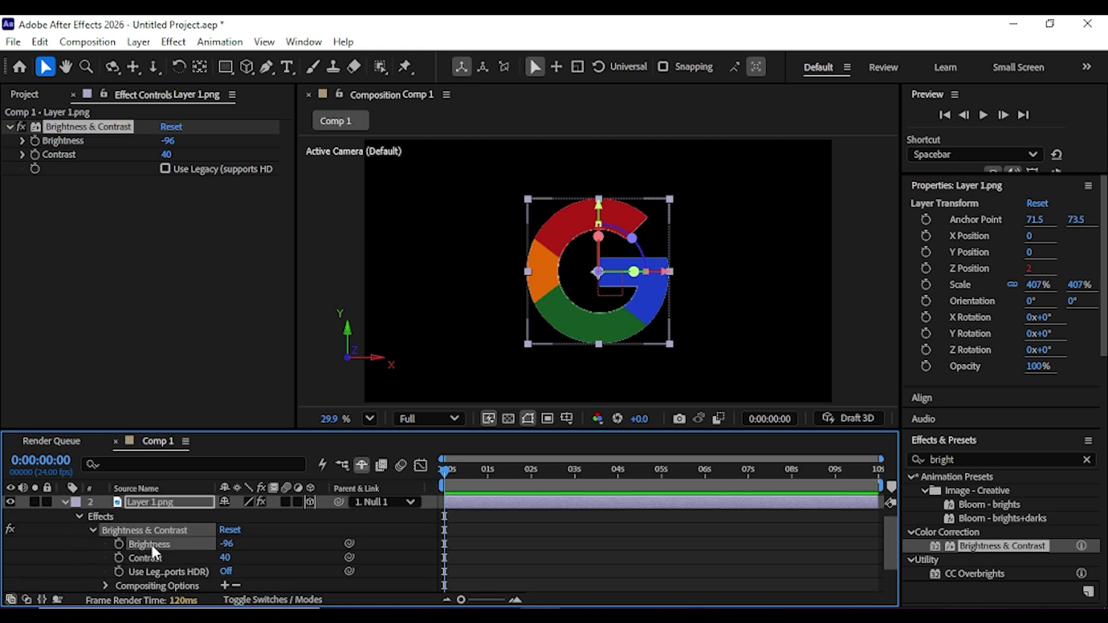
pyautogui.click(169, 144)
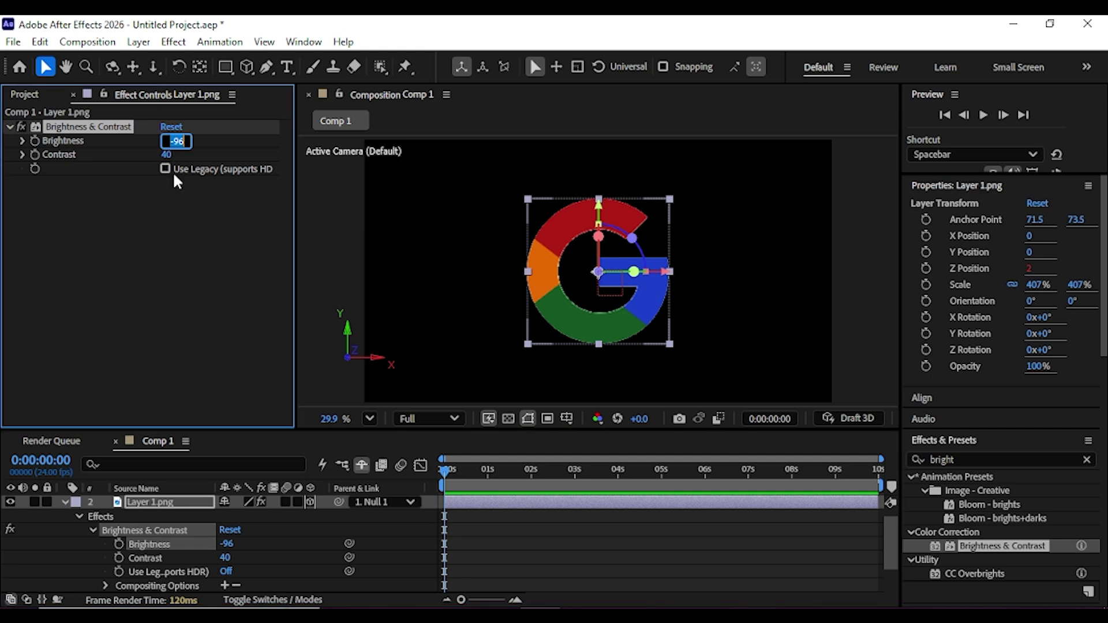
pyautogui.write('0')
pyautogui.press('Return')
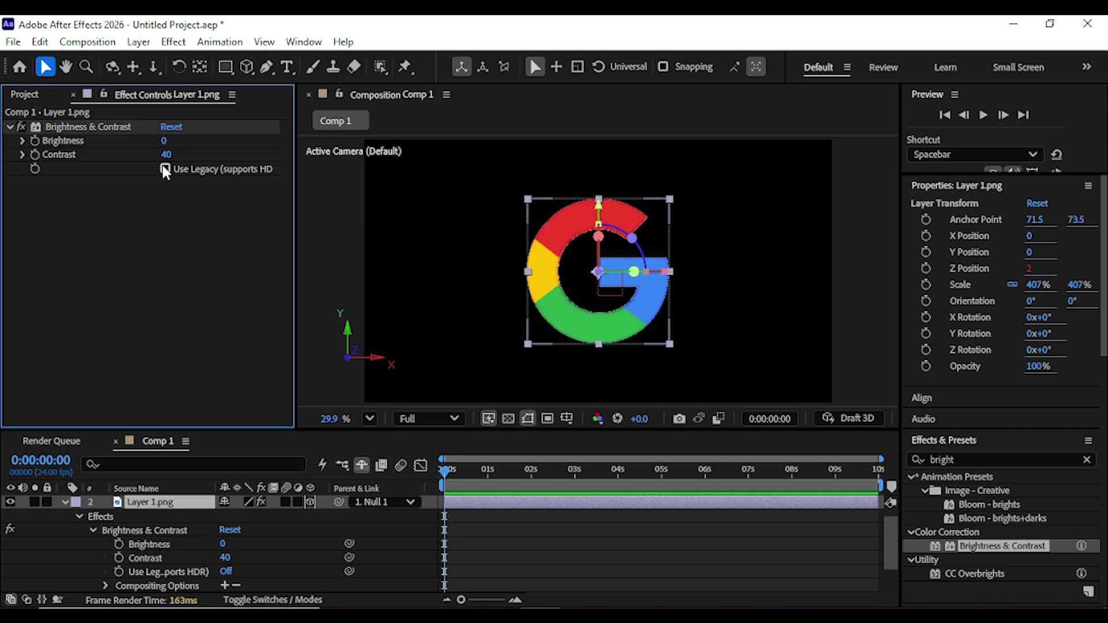
# Lower the topmost logo copy's Contrast to 8 and collapse its properties.
pyautogui.moveTo(165, 157); pyautogui.dragTo(142, 160)
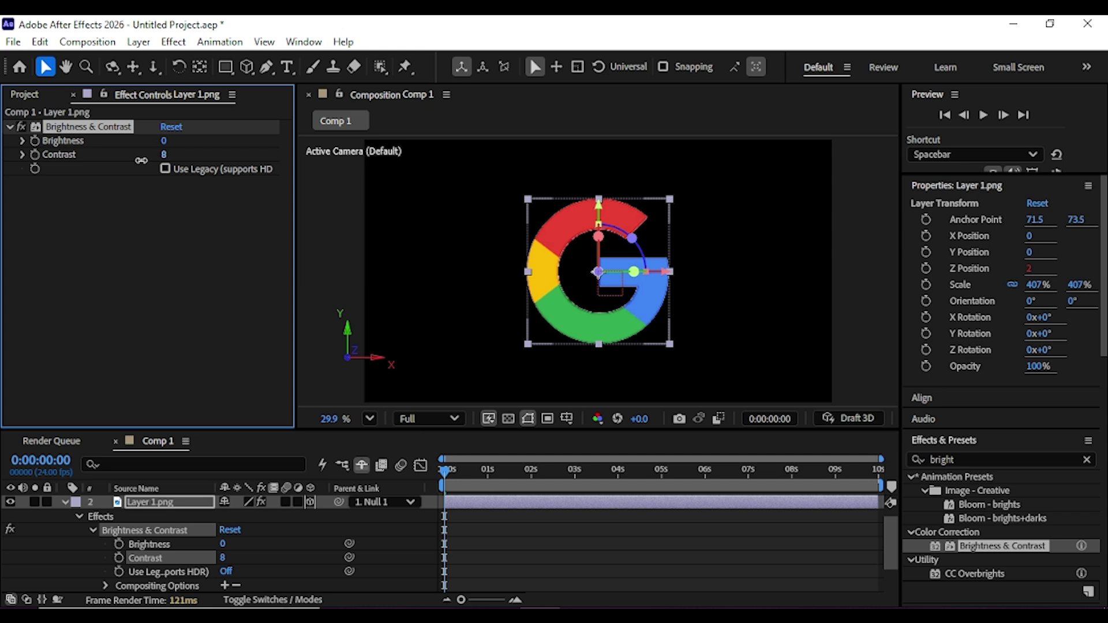
pyautogui.click(137, 202)
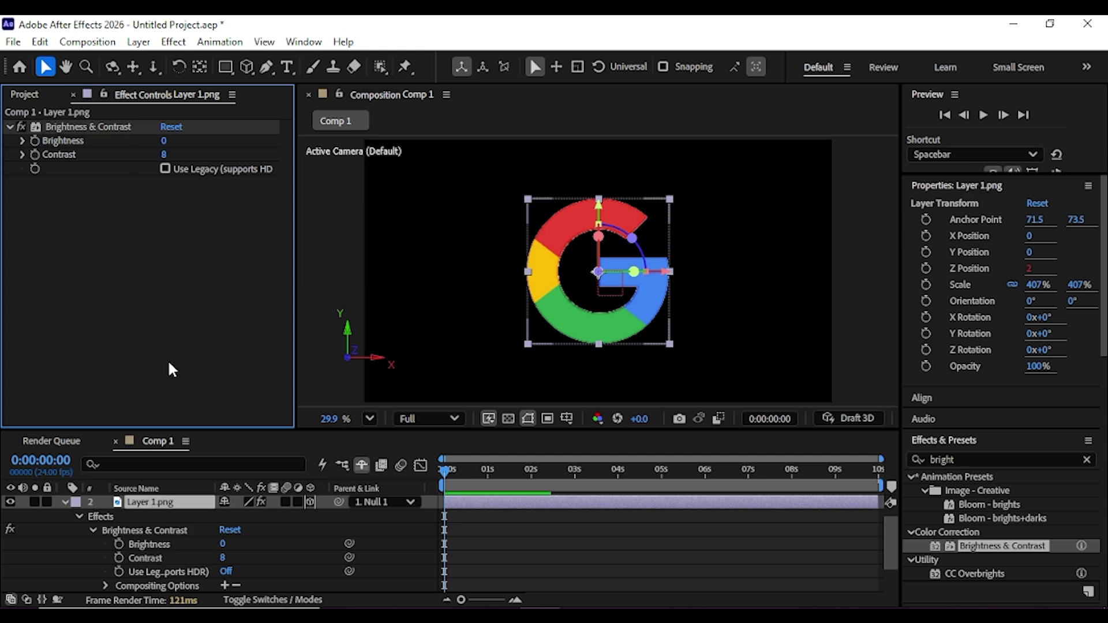
pyautogui.click(65, 502)
pyautogui.click(66, 552)
# Reveal the null's rotation and position properties and add a Position keyframe at 0:00:00:00.
pyautogui.click(140, 503)
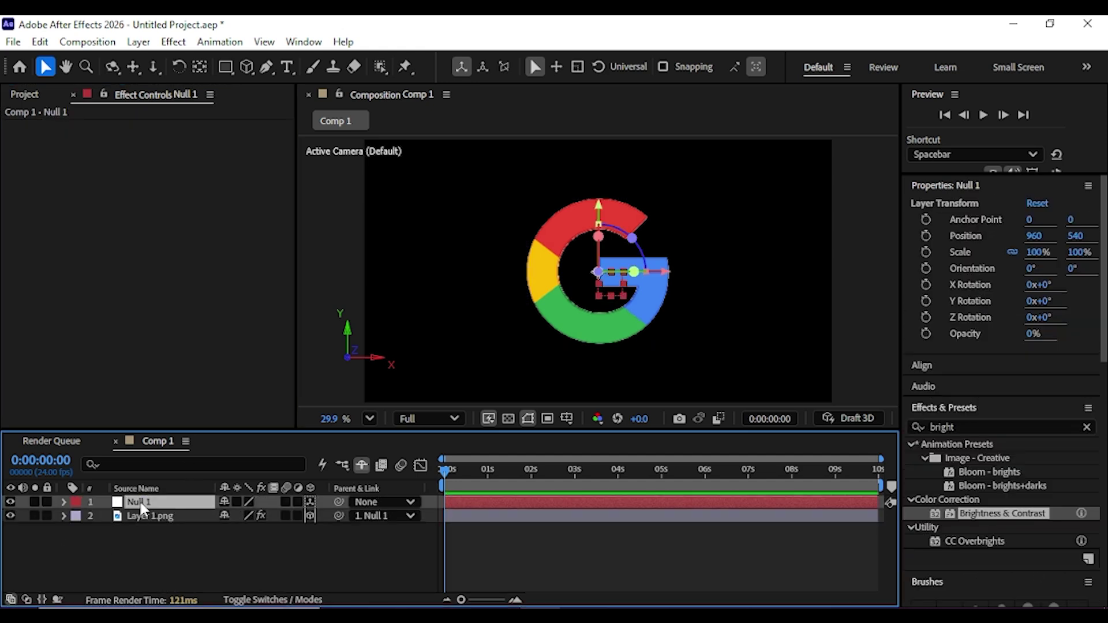
pyautogui.press('r')
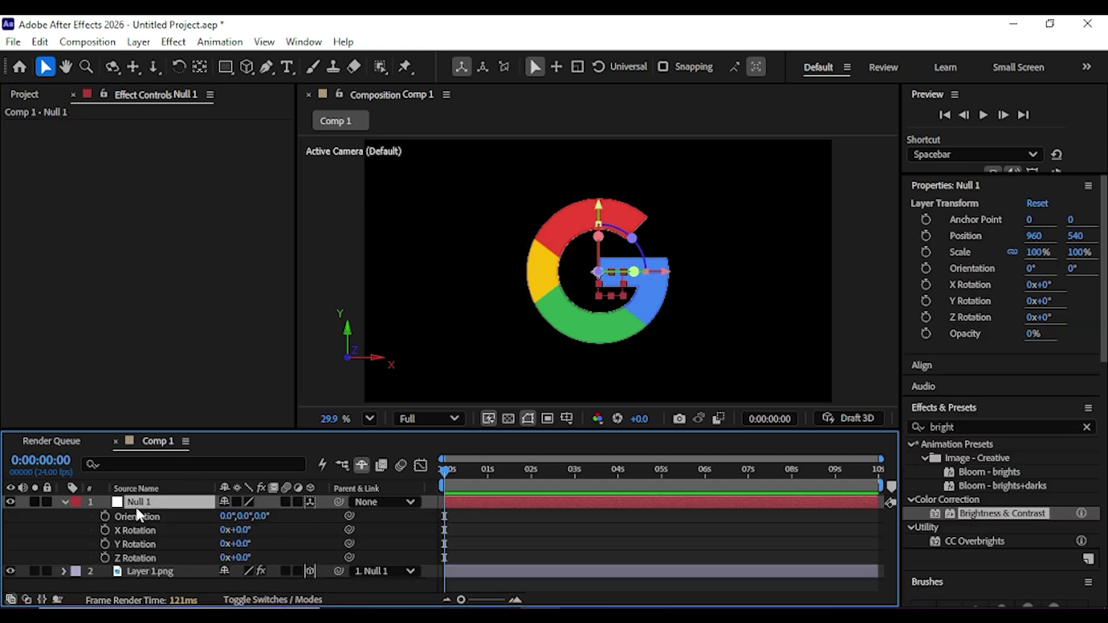
pyautogui.hotkey('shift', 'p')
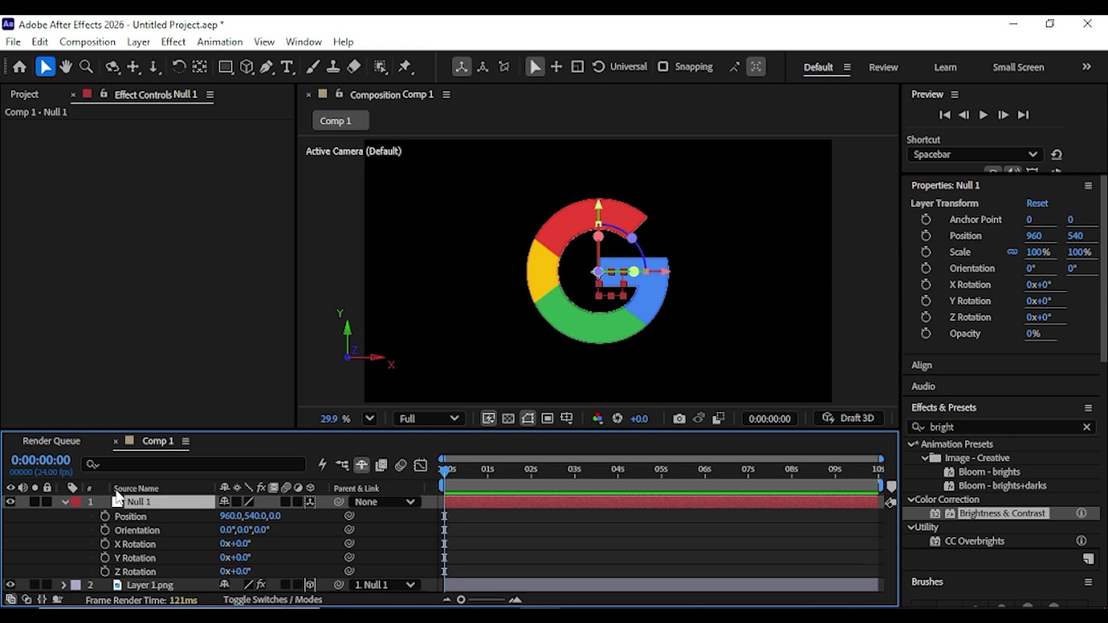
pyautogui.click(125, 517)
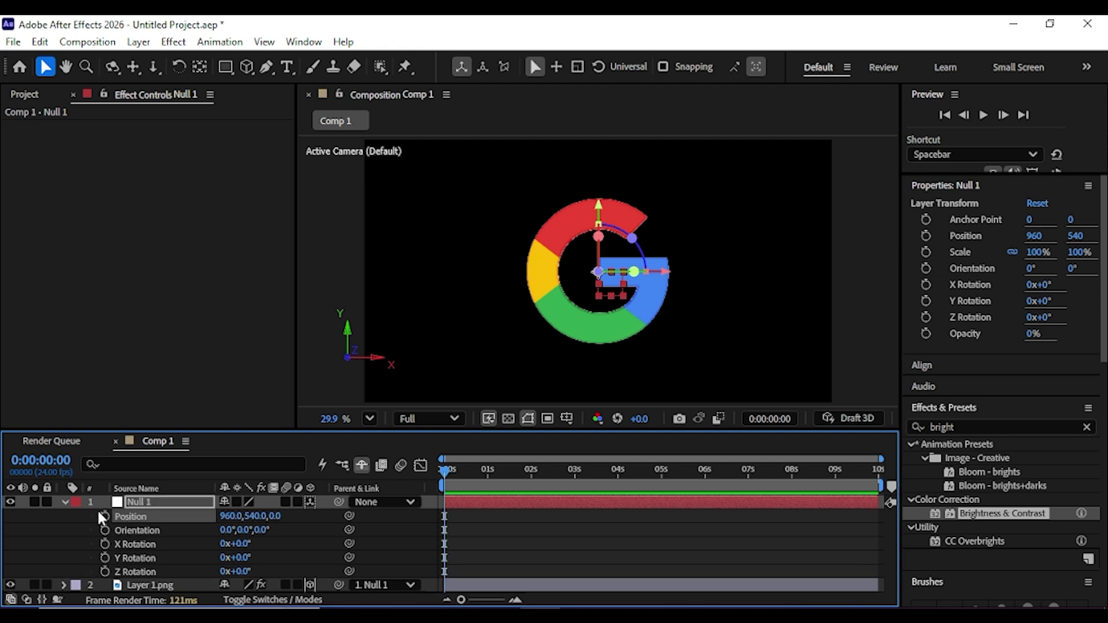
pyautogui.click(104, 516)
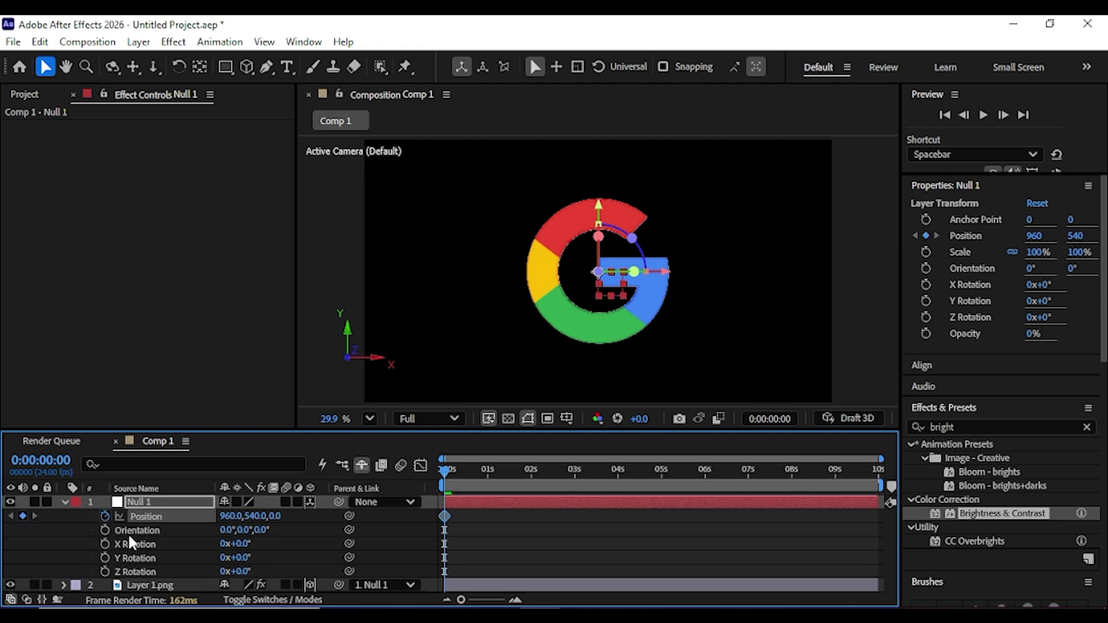
# Add a Y Rotation keyframe to the null at 0:00:00:00 and push its Z position back to 15855.
pyautogui.click(105, 558)
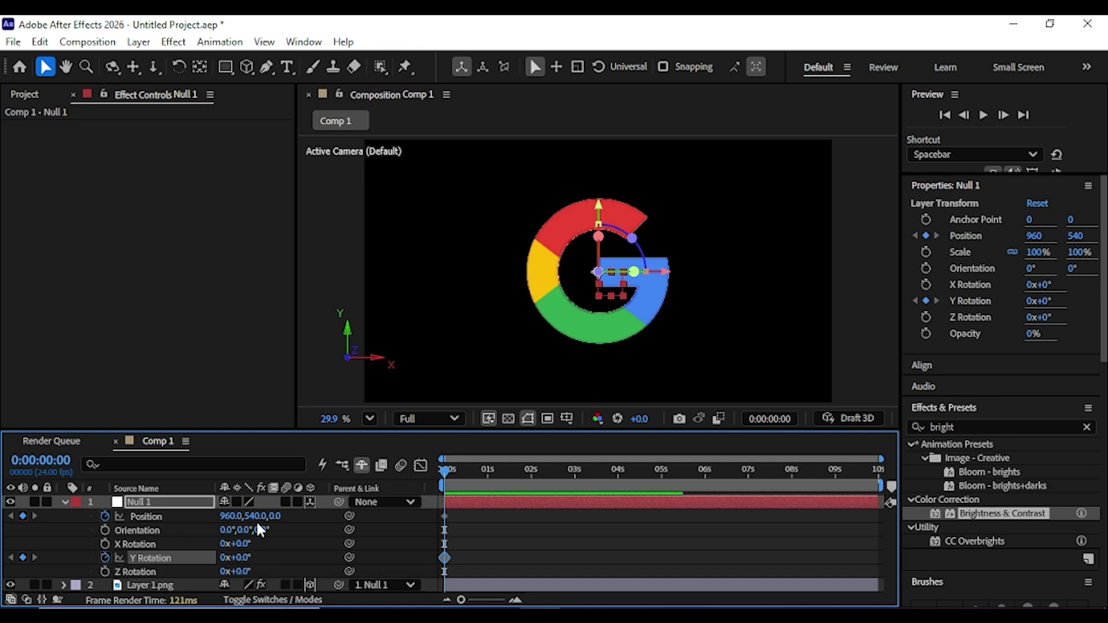
pyautogui.moveTo(277, 522); pyautogui.dragTo(933, 473)
pyautogui.moveTo(3, 440); pyautogui.dragTo(1102, 450)
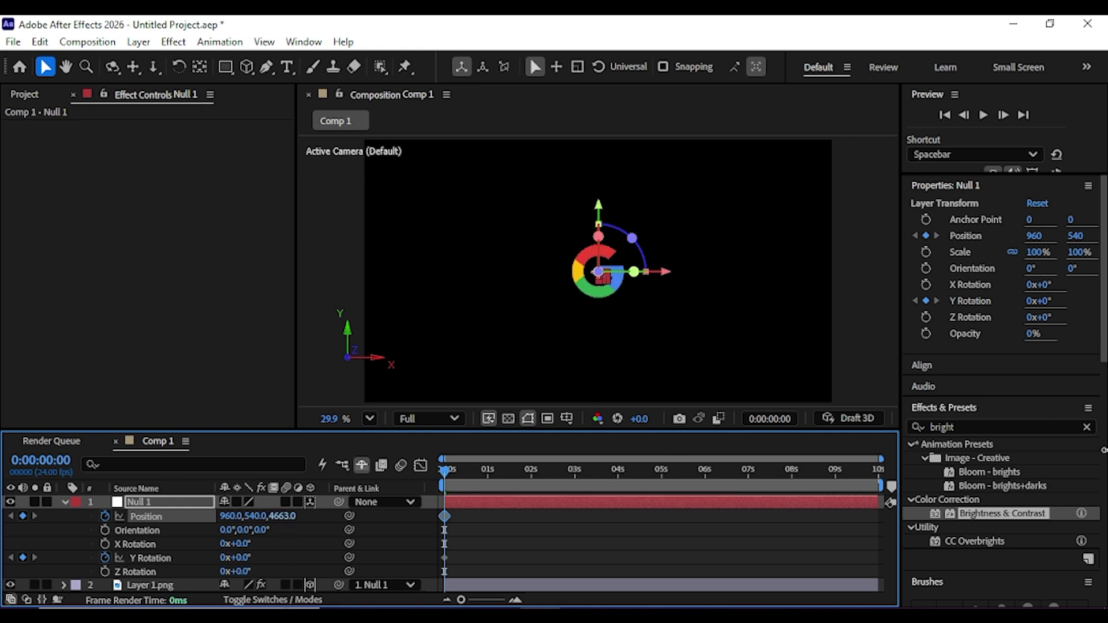
pyautogui.moveTo(271, 516); pyautogui.dragTo(989, 323)
pyautogui.moveTo(287, 511); pyautogui.dragTo(817, 353)
pyautogui.click(273, 516)
pyautogui.write('15000')
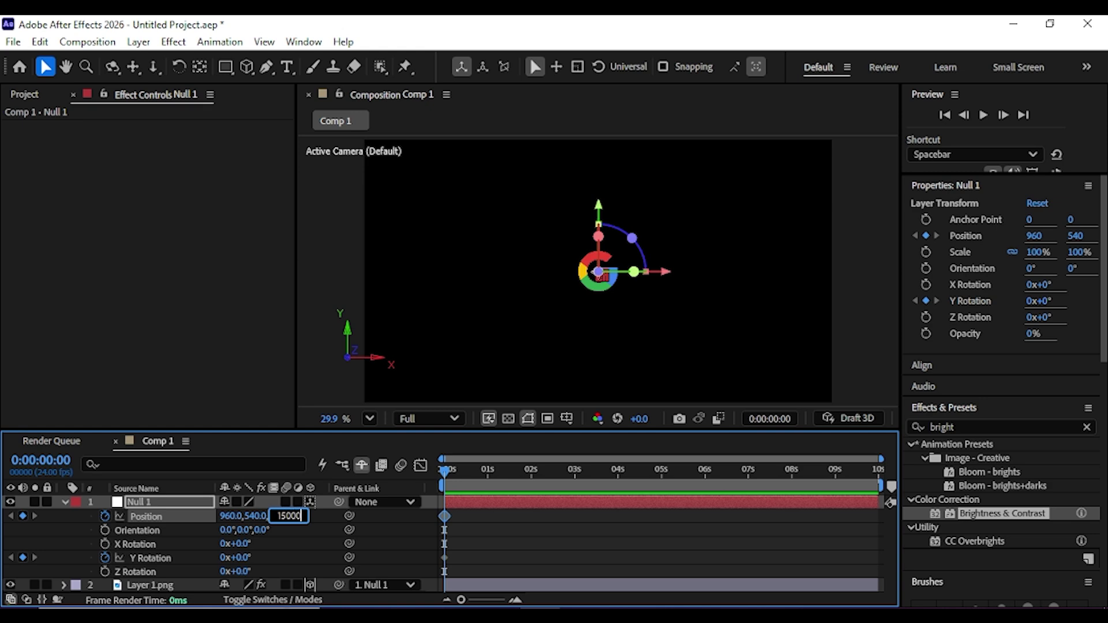
pyautogui.press('Return')
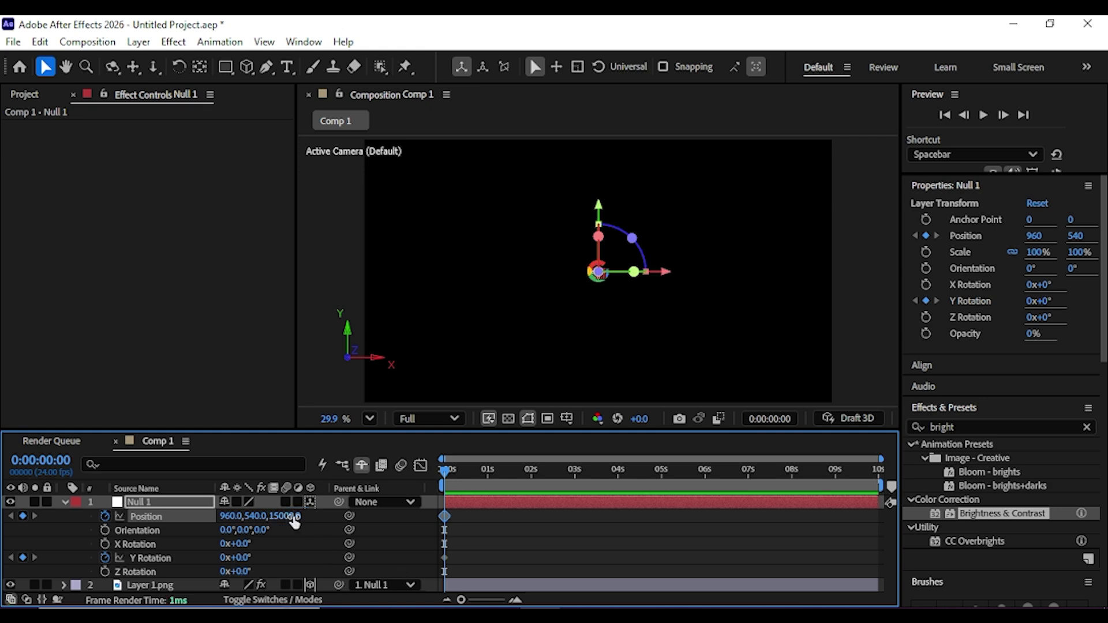
pyautogui.moveTo(287, 516); pyautogui.dragTo(329, 516)
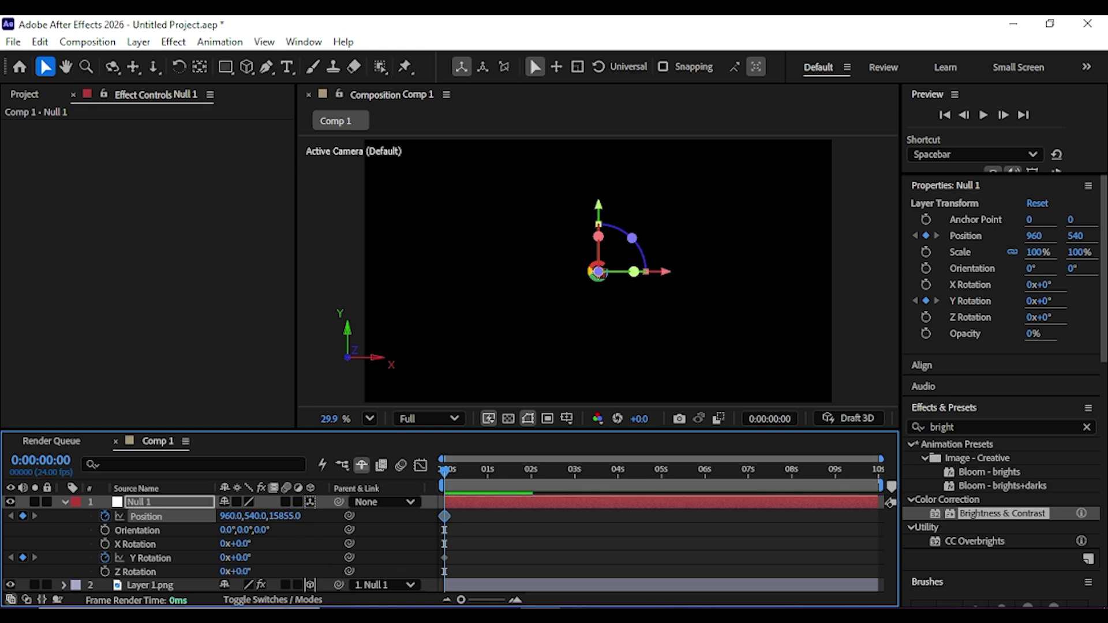
# Set the null's Y Rotation to 3x+0° at 0:00:00:00.
pyautogui.click(162, 555)
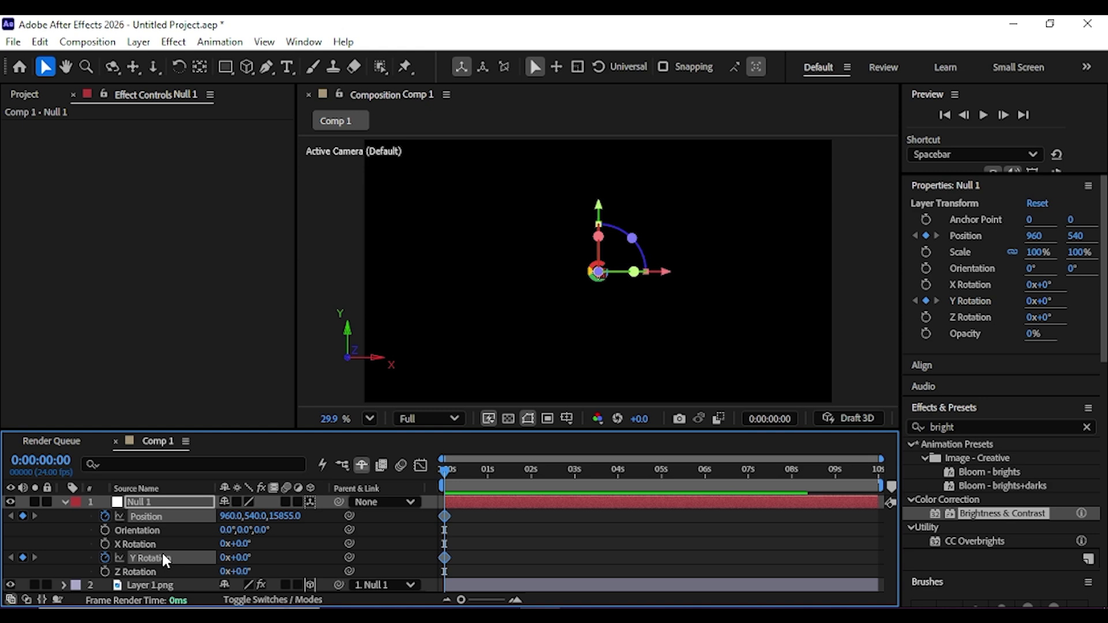
pyautogui.click(225, 558)
pyautogui.write('3')
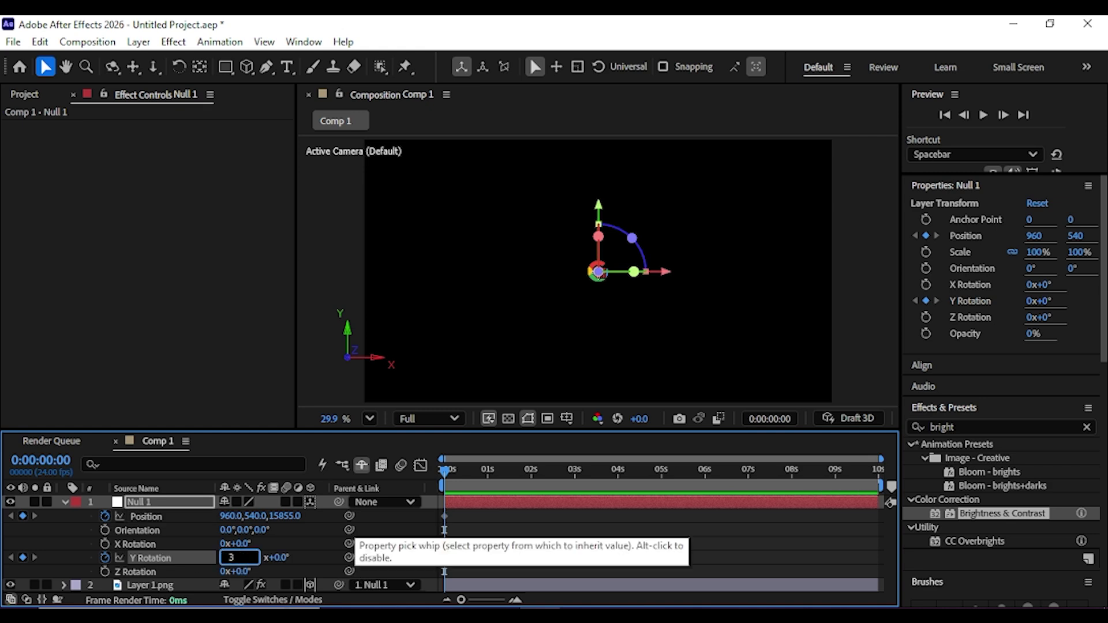
pyautogui.press('Return')
# Set the null's Z position to 0 and its Y Rotation to 0x+0° at 0:00:03:00.
pyautogui.moveTo(445, 471); pyautogui.dragTo(575, 483)
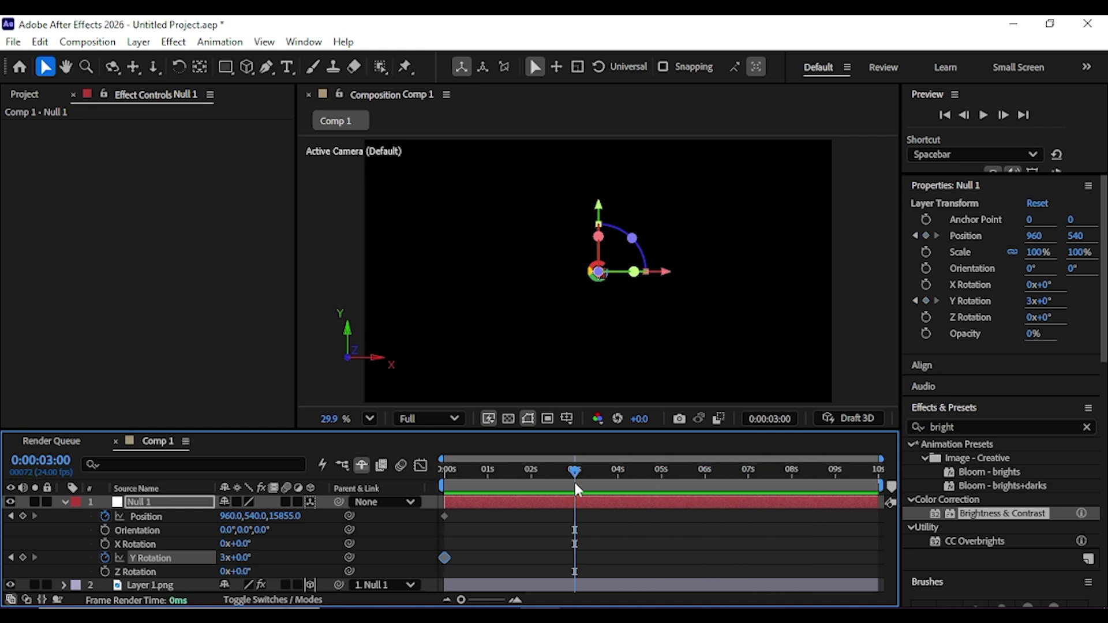
pyautogui.write('0')
pyautogui.press('Return')
pyautogui.click(224, 558)
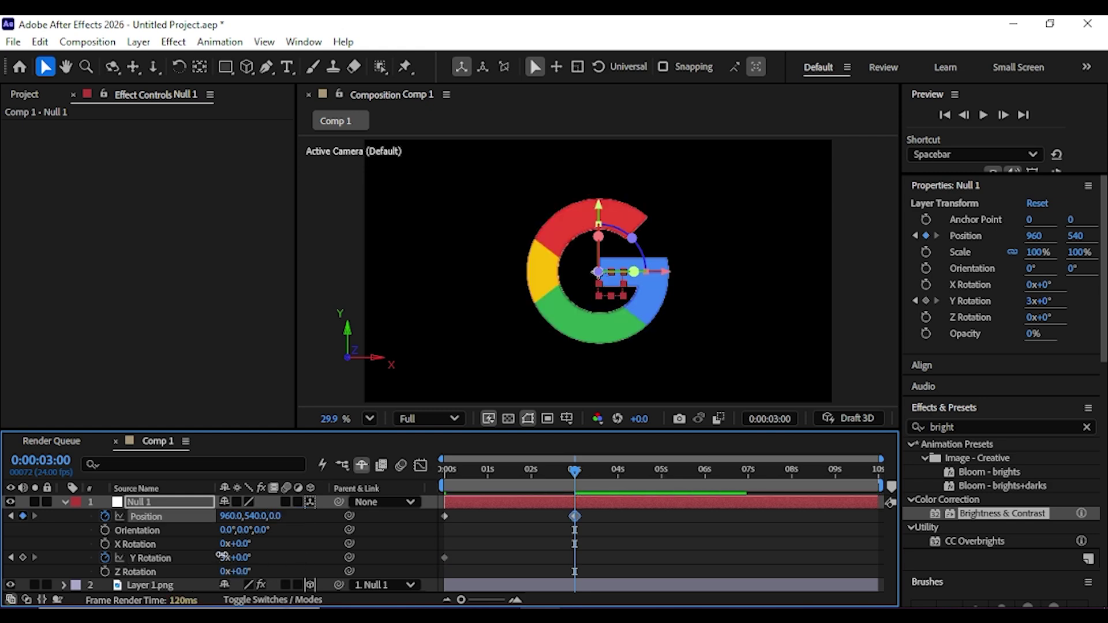
pyautogui.write('0')
pyautogui.press('Return')
# Preview the animation from the start and move the null's end Position and Y Rotation keyframes to just after one second.
pyautogui.moveTo(485, 468); pyautogui.dragTo(444, 469)
pyautogui.press('space')
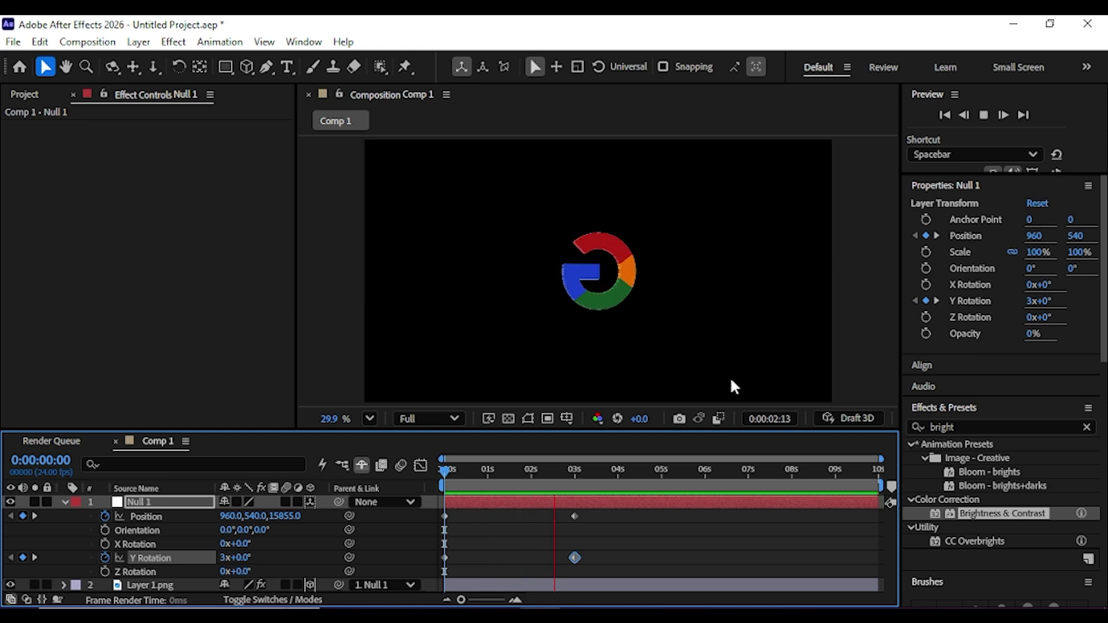
pyautogui.moveTo(521, 468); pyautogui.dragTo(491, 558)
# Apply Easy Ease to all of the null's Position and Y Rotation keyframes.
pyautogui.moveTo(527, 510); pyautogui.dragTo(432, 566)
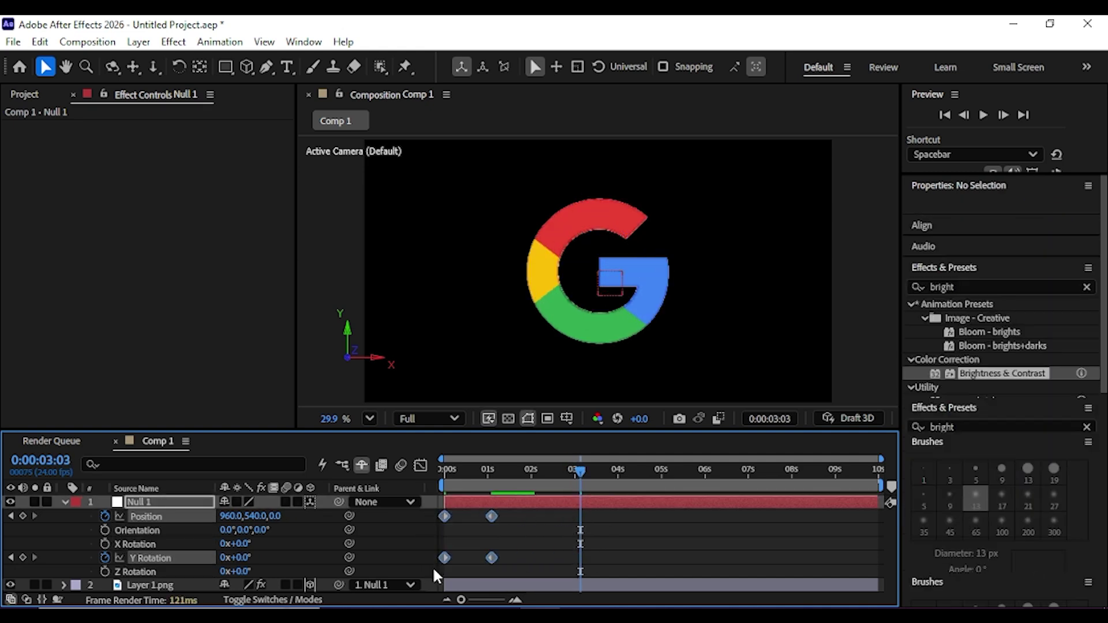
pyautogui.rightClick(492, 558)
pyautogui.moveTo(554, 547)
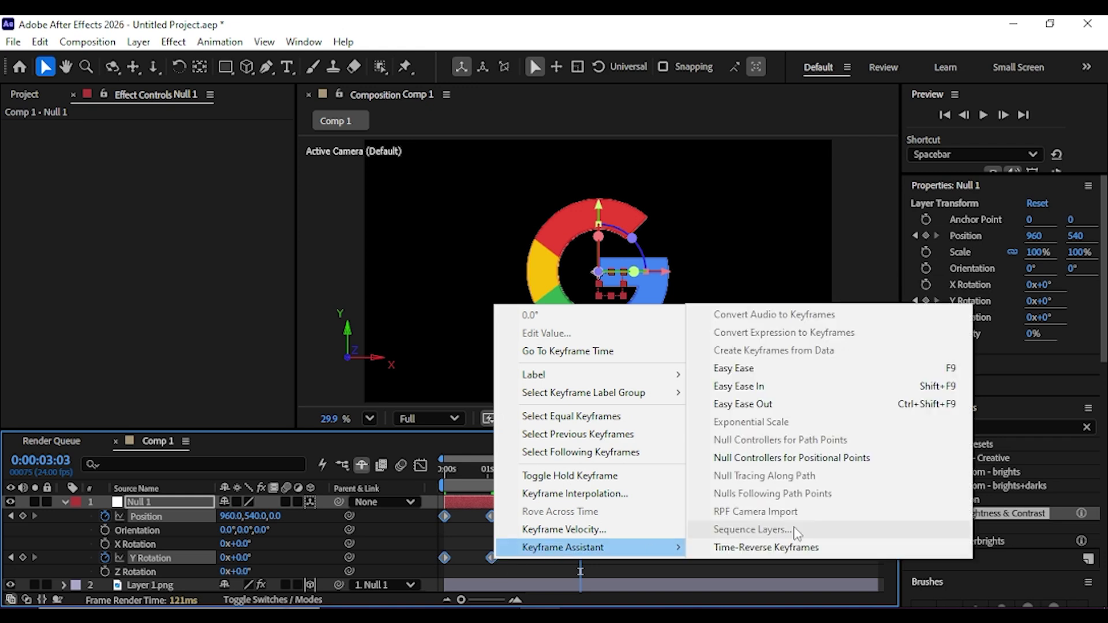
pyautogui.click(768, 376)
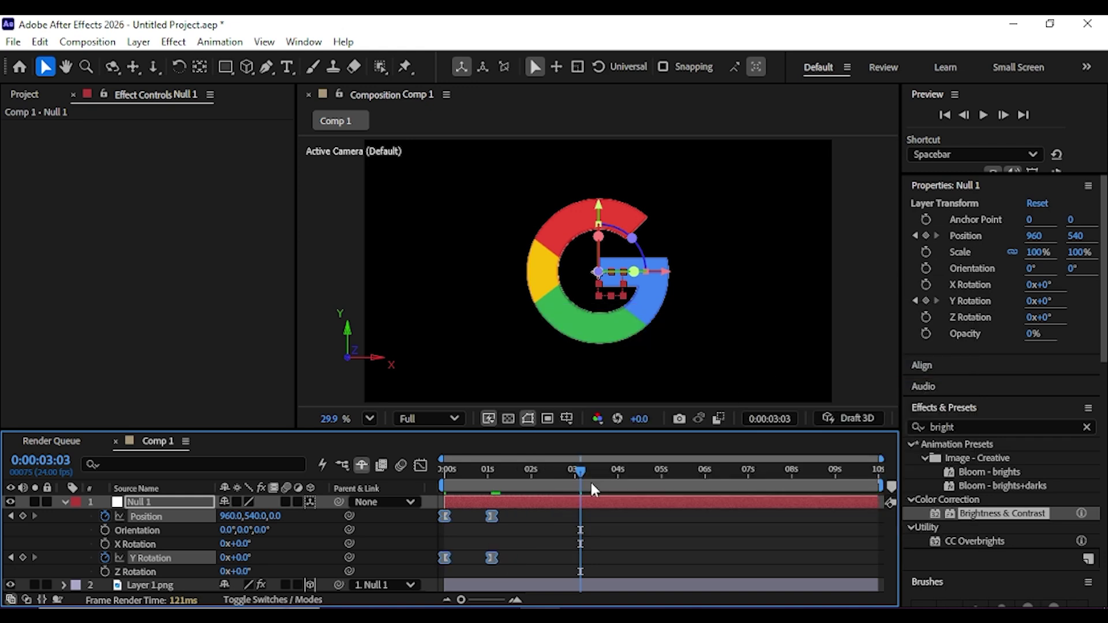
# Examine the null's Position and Y Rotation curves in the graph editor, and preview the eased animation.
pyautogui.click(421, 465)
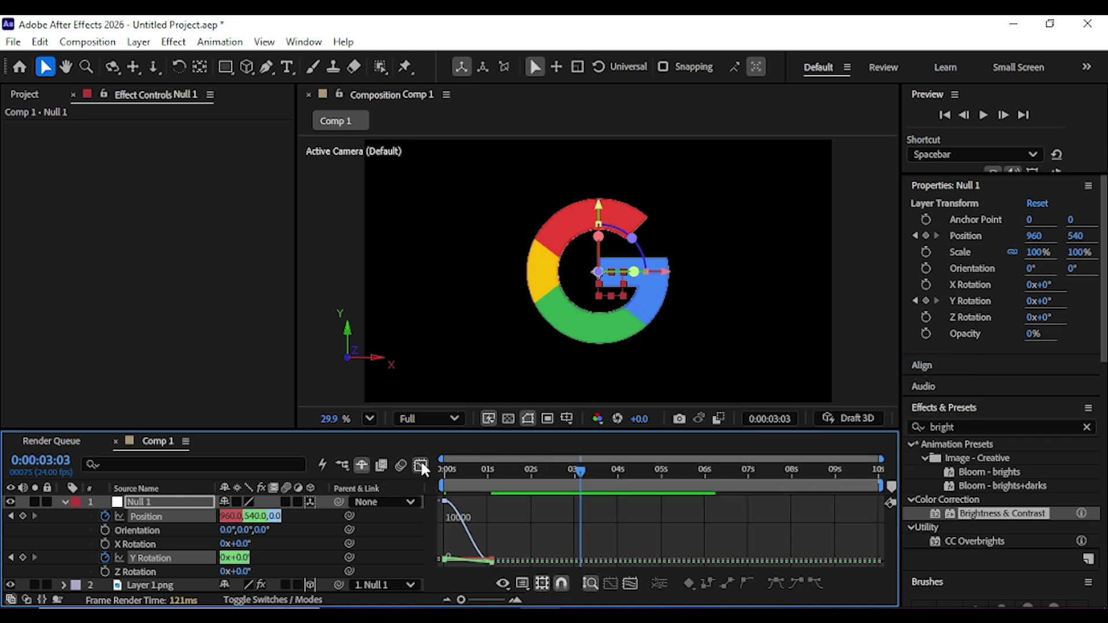
pyautogui.click(286, 558)
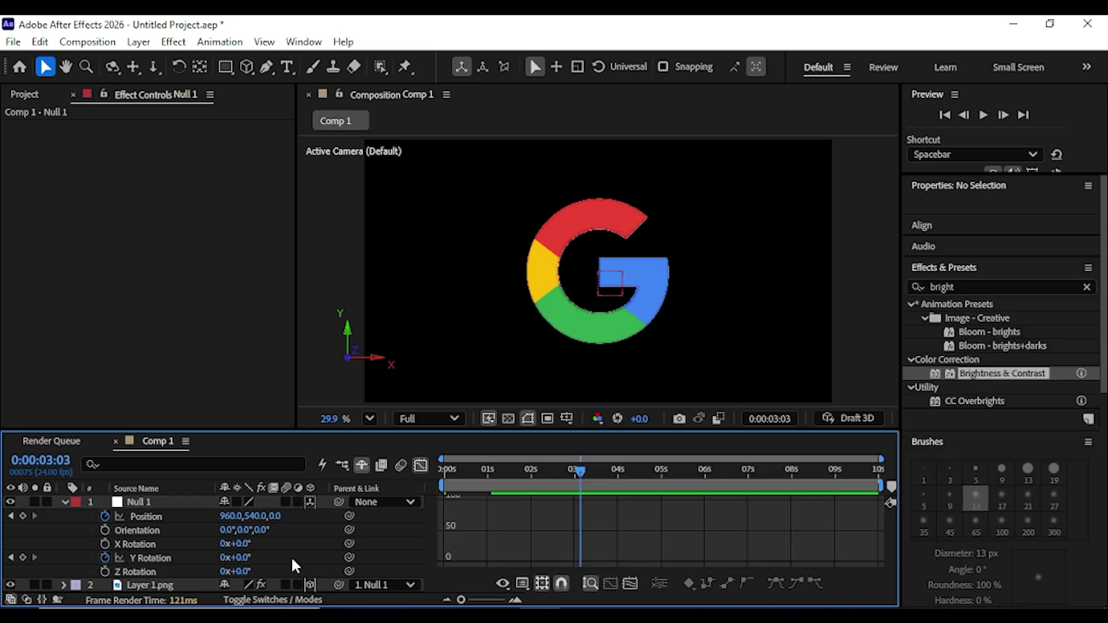
pyautogui.click(162, 515)
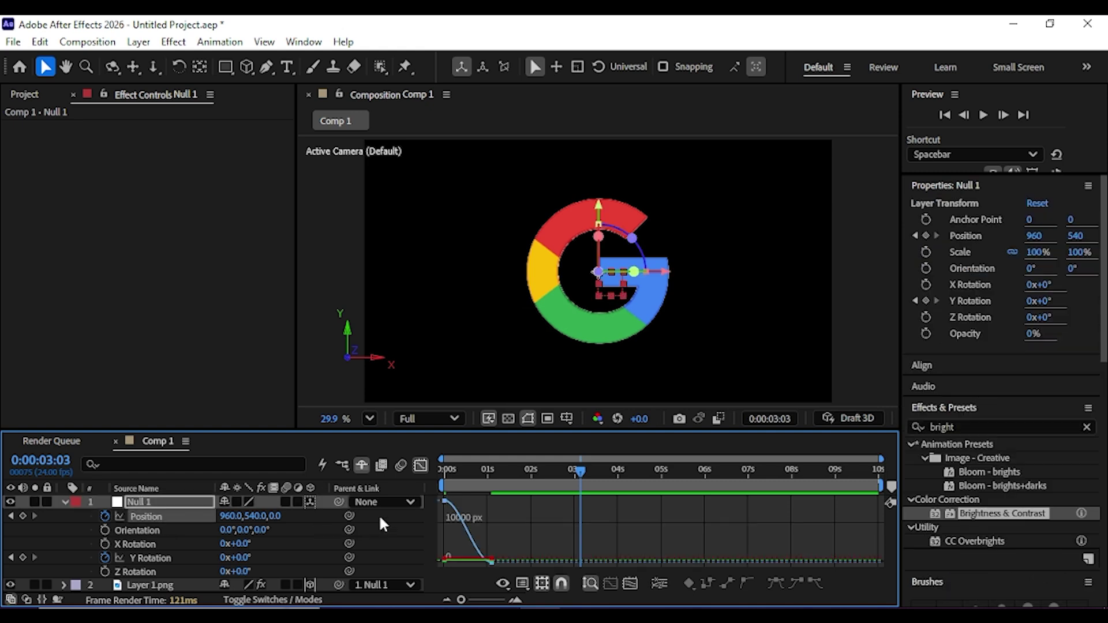
pyautogui.click(152, 557)
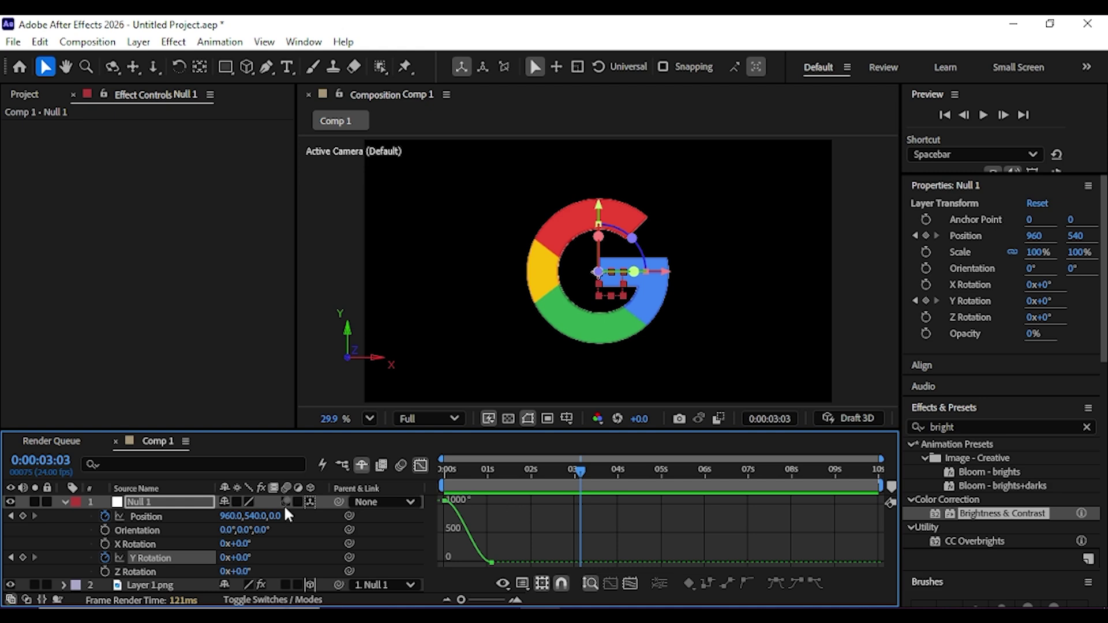
pyautogui.click(420, 465)
pyautogui.press('space')
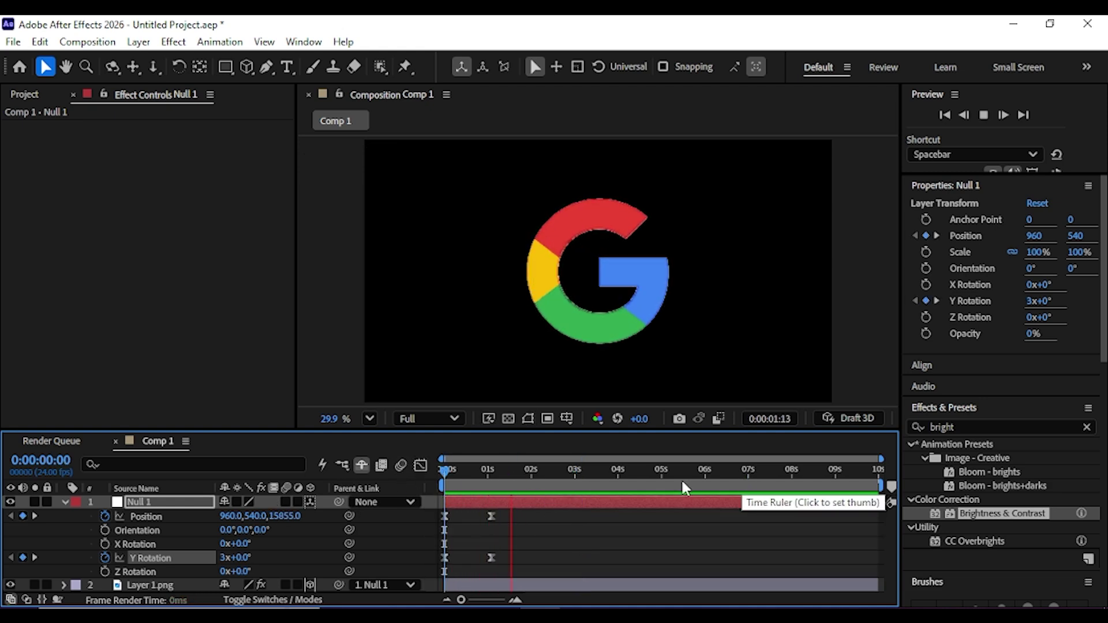
# Show the null's Position curve in the graph editor and separate Position into X, Y and Z dimensions.
pyautogui.moveTo(478, 475); pyautogui.dragTo(434, 525)
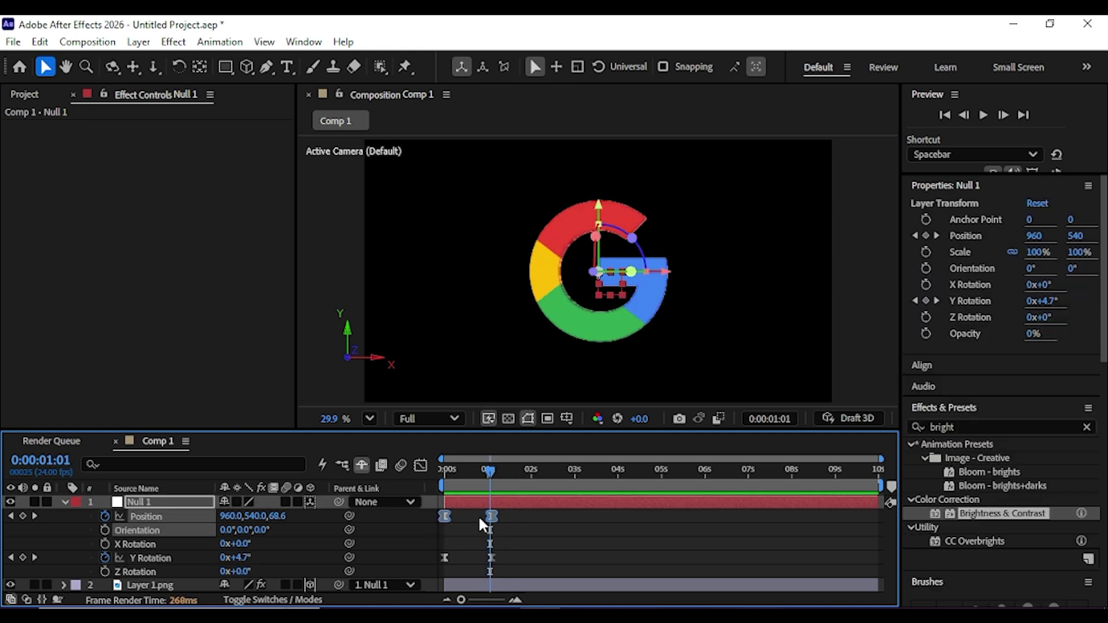
pyautogui.click(521, 522)
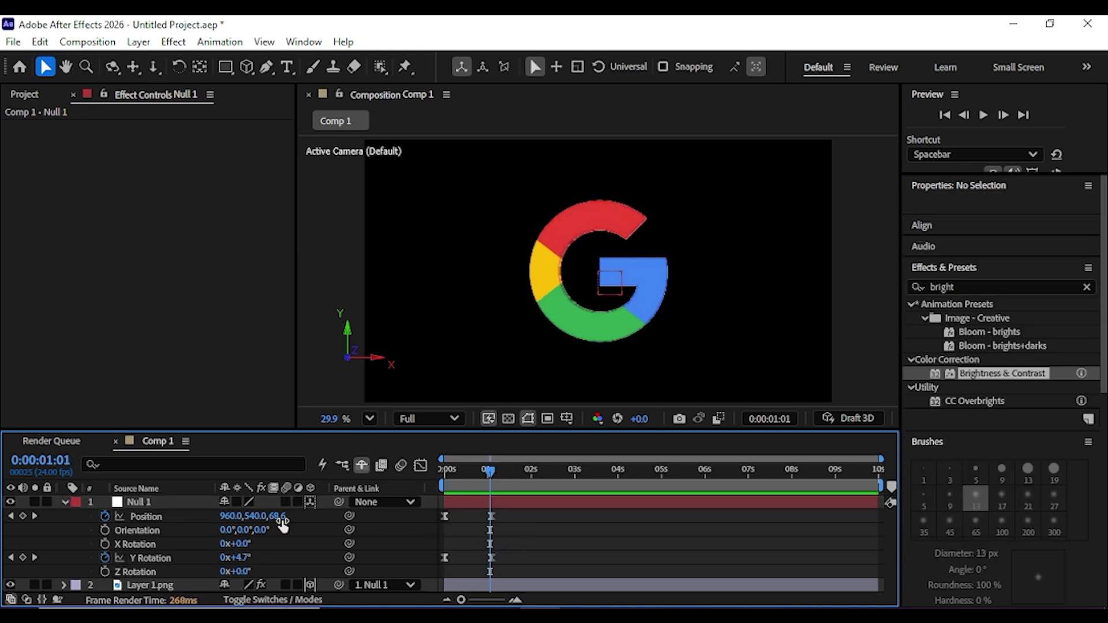
pyautogui.click(158, 516)
pyautogui.click(421, 466)
pyautogui.moveTo(536, 510); pyautogui.dragTo(433, 555)
pyautogui.click(445, 503)
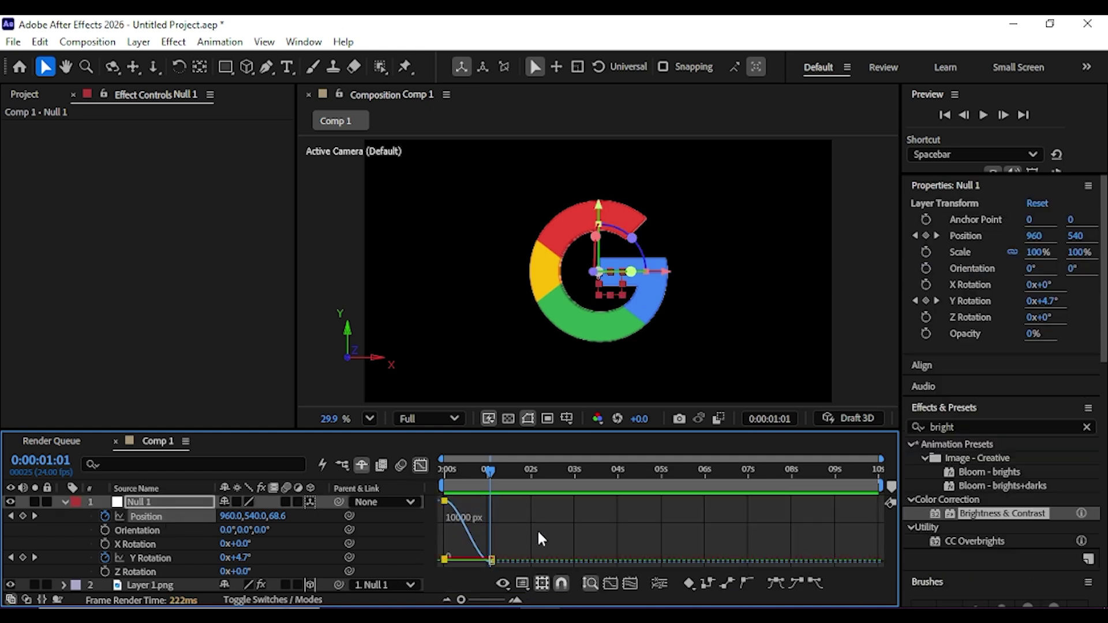
pyautogui.rightClick(191, 518)
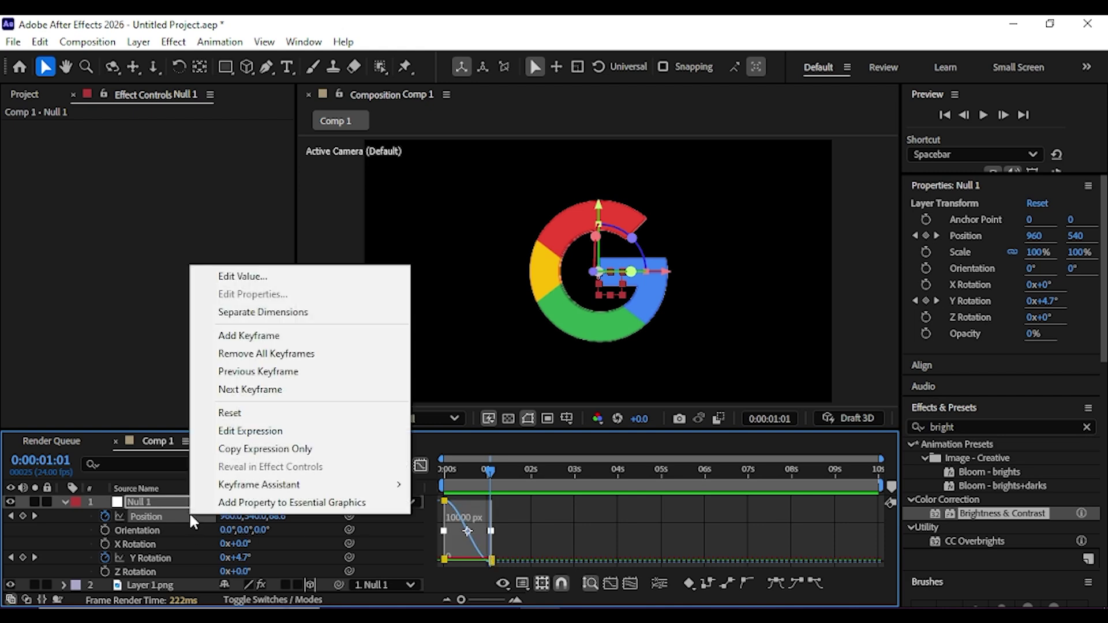
pyautogui.click(279, 312)
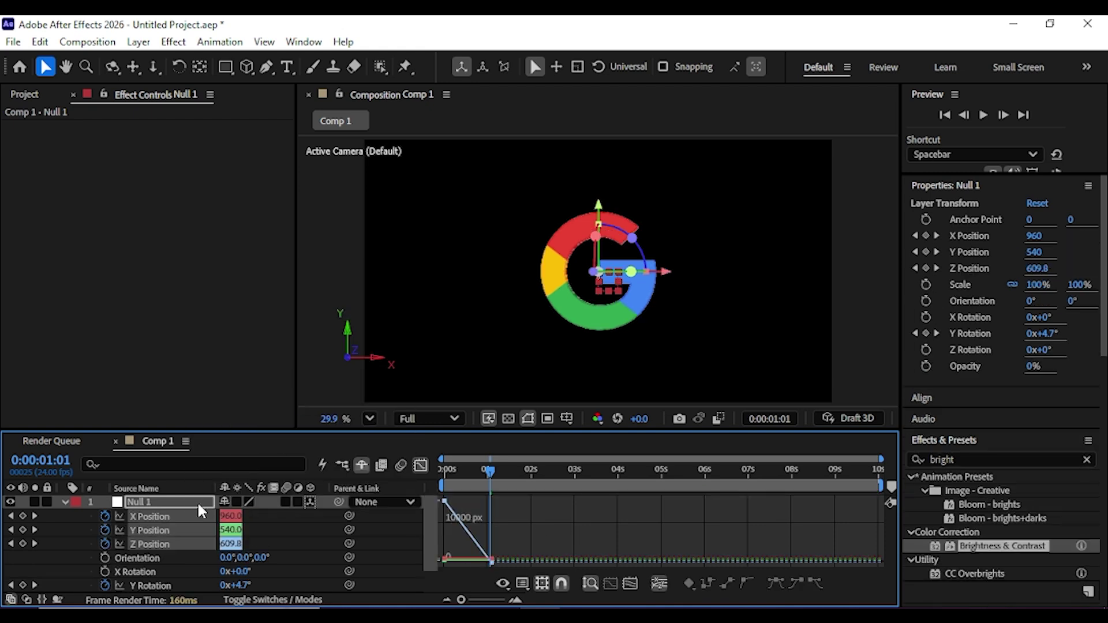
# Isolate the null's Z Position curve in the graph editor.
pyautogui.click(182, 552)
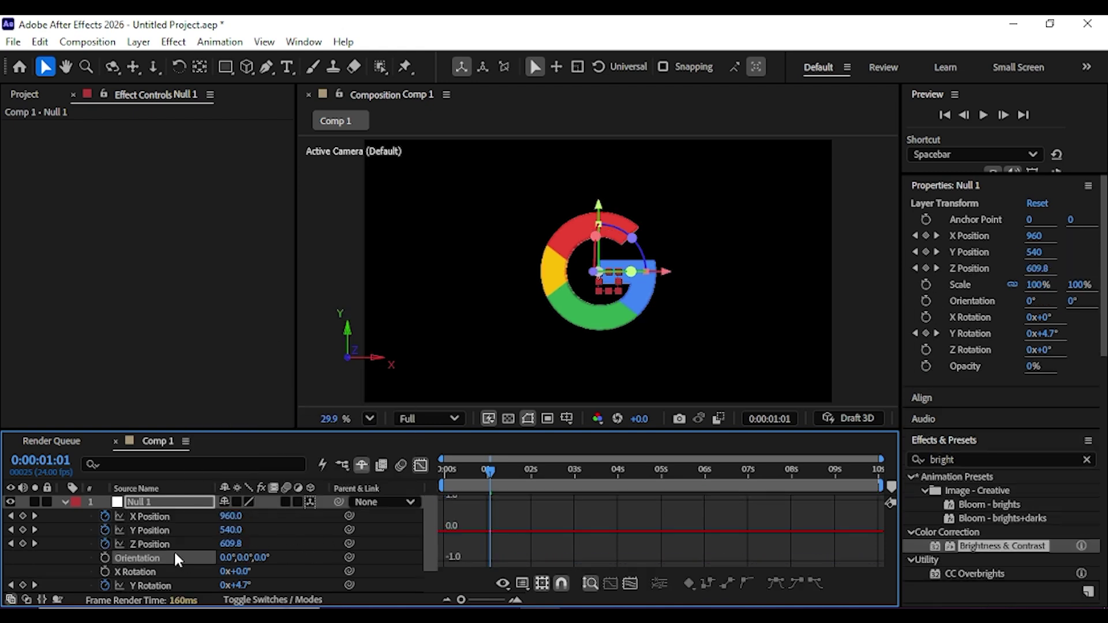
pyautogui.click(164, 542)
pyautogui.moveTo(556, 489); pyautogui.dragTo(540, 534)
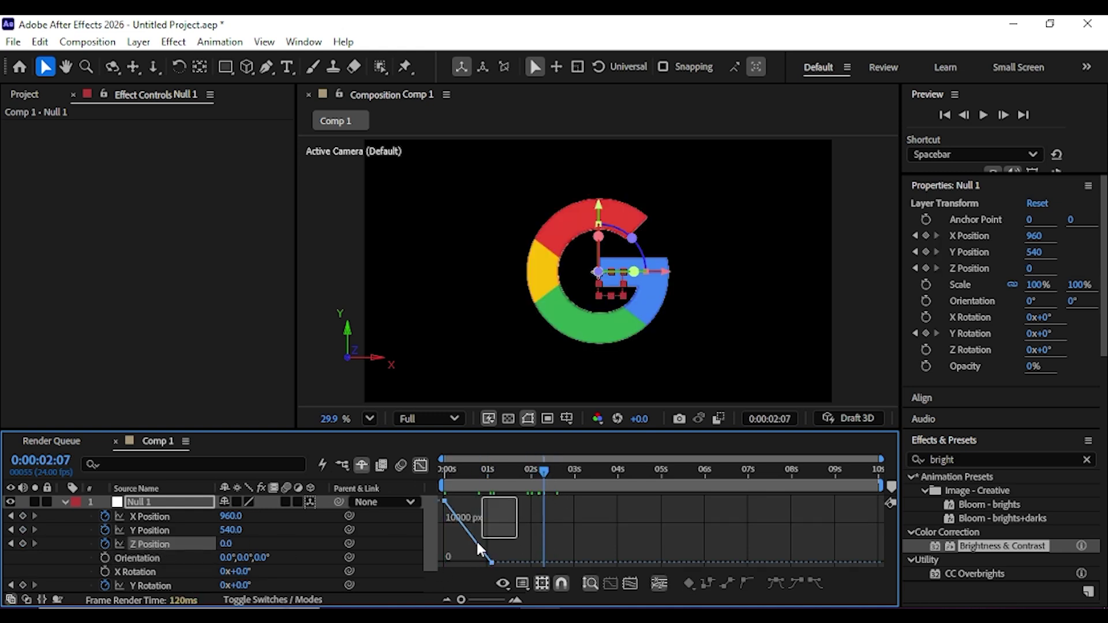
pyautogui.click(137, 557)
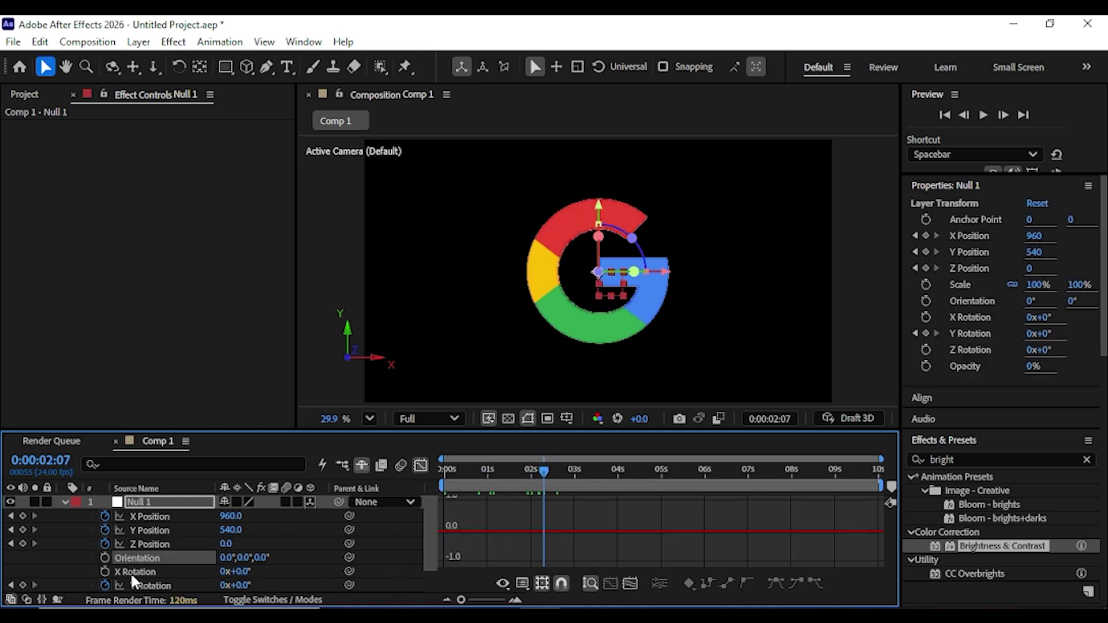
pyautogui.click(163, 545)
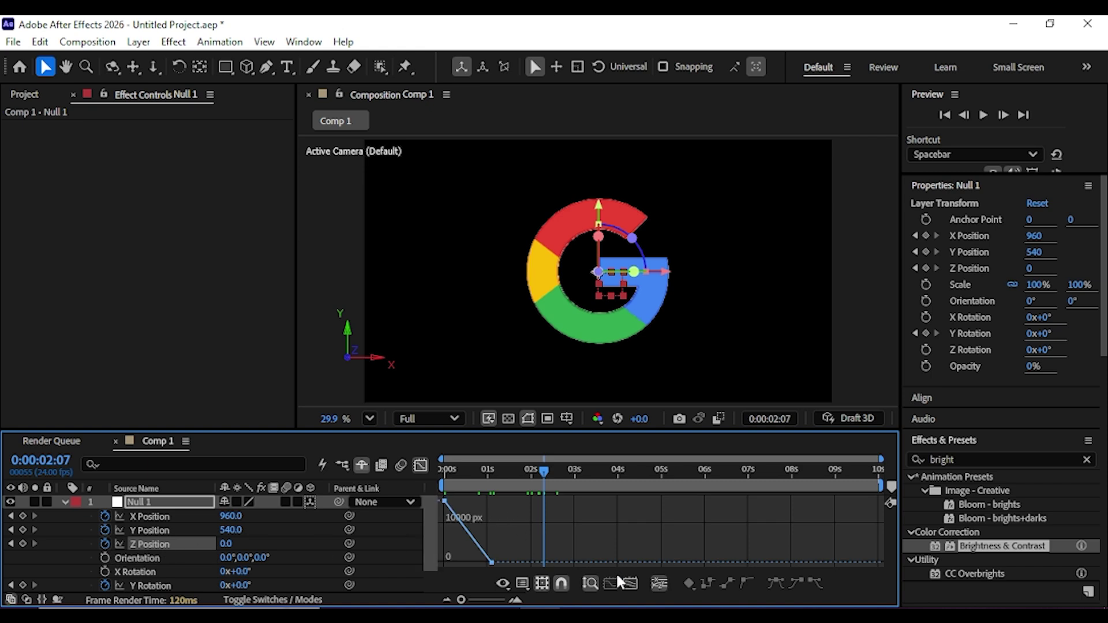
# Recombine the null's Position to fit its whole curve in the graph view, and separate the dimensions again.
pyautogui.click(664, 584)
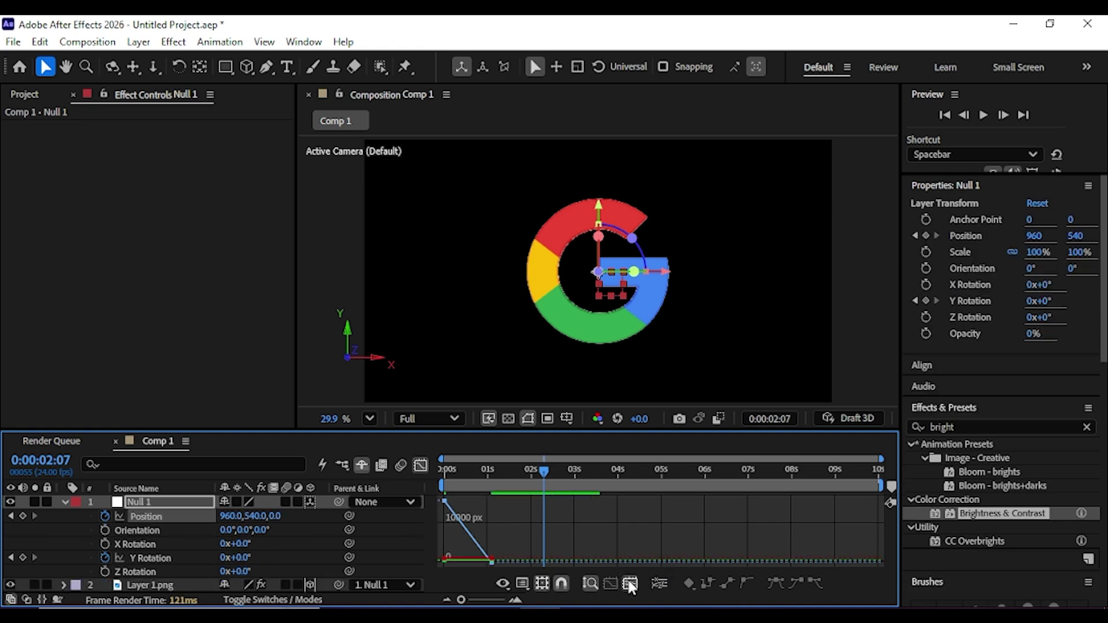
pyautogui.click(630, 582)
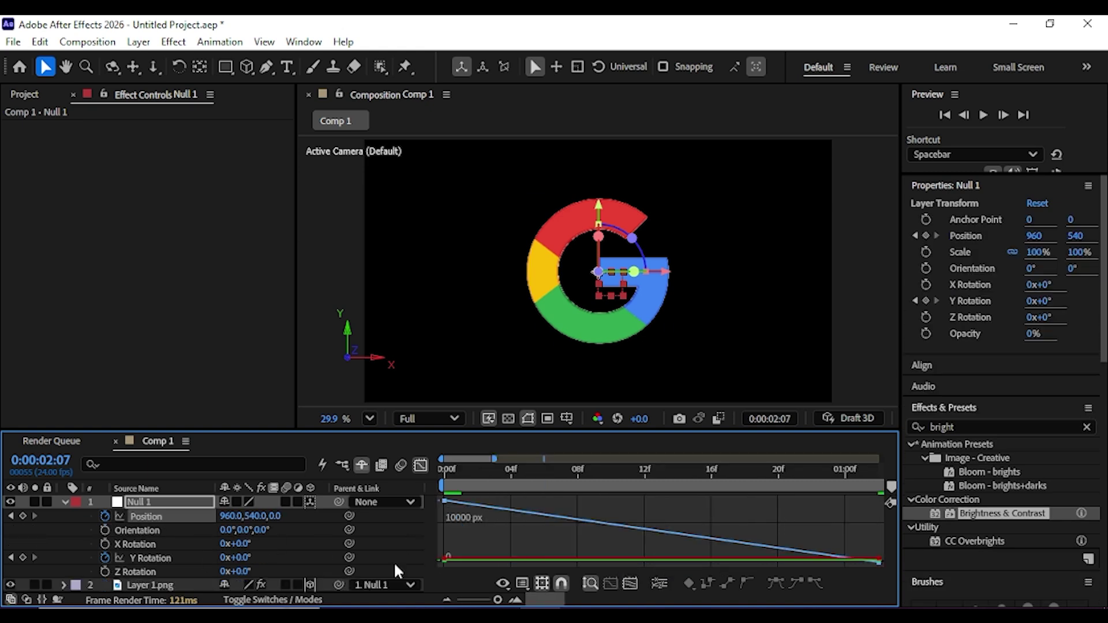
pyautogui.click(658, 584)
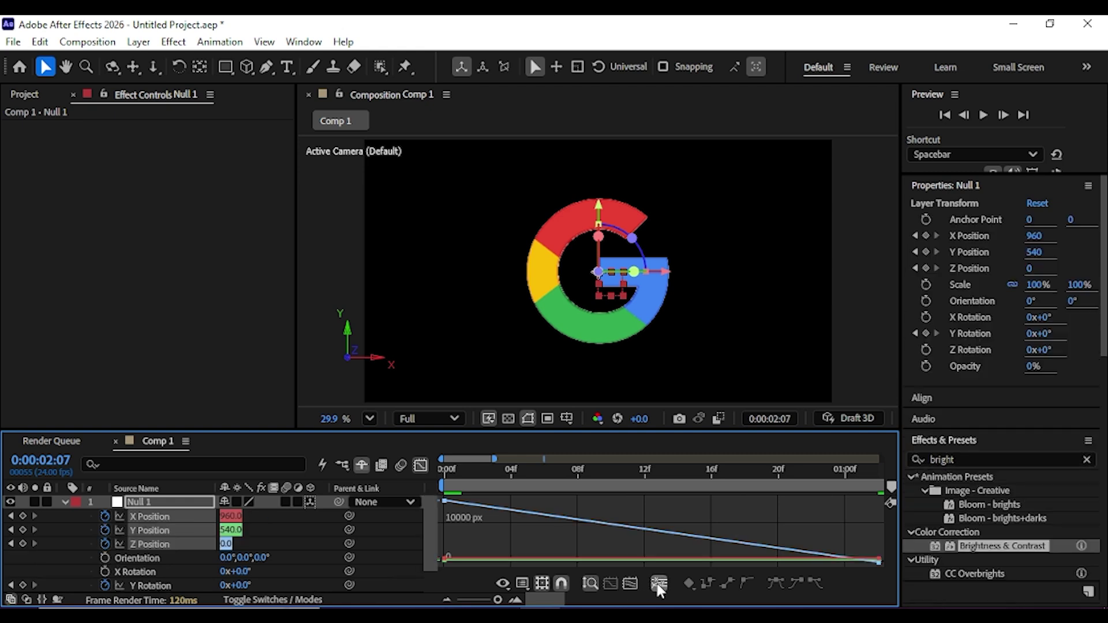
# Convert both Z Position keyframes to Auto Bezier, stretch the first one's handle almost to the end keyframe, and preview the motion.
pyautogui.click(280, 543)
pyautogui.click(159, 543)
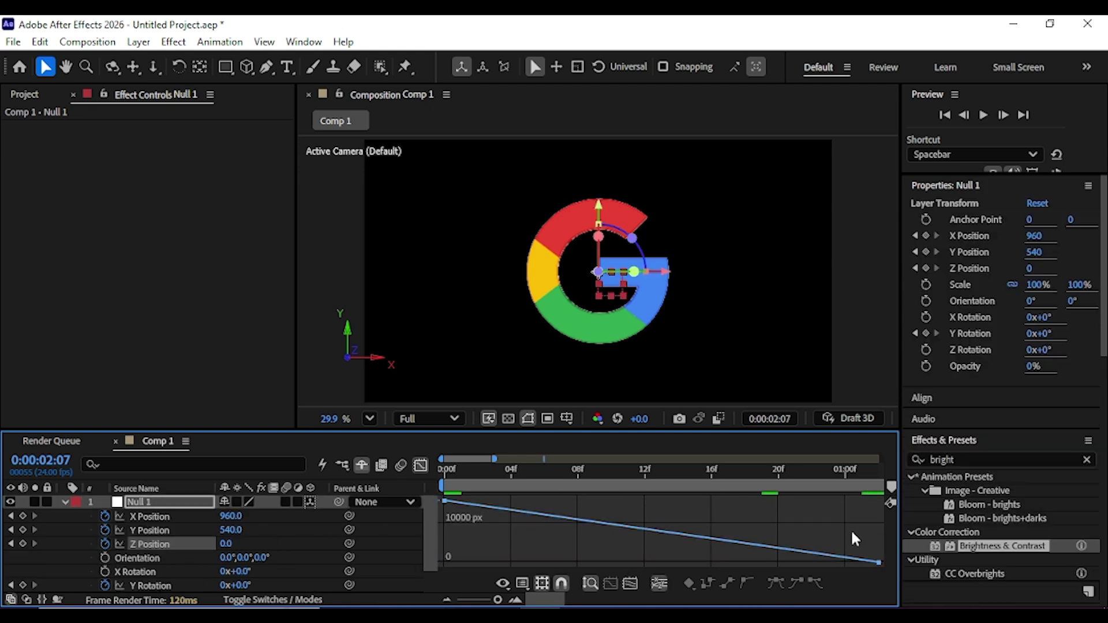
pyautogui.click(877, 561)
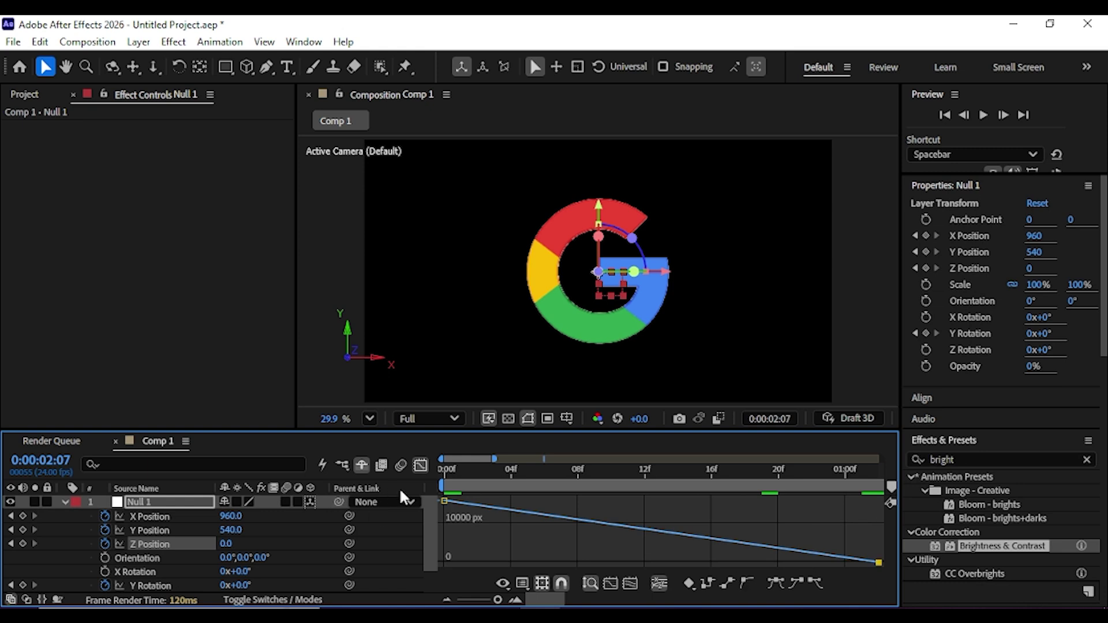
pyautogui.doubleClick(453, 502)
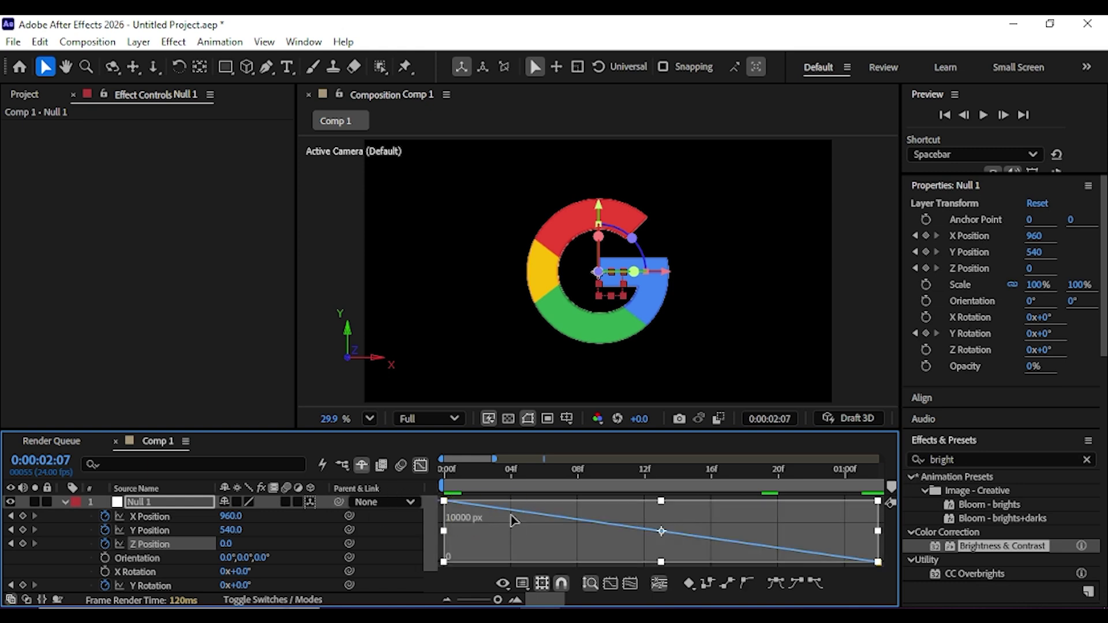
pyautogui.click(743, 580)
pyautogui.moveTo(516, 511); pyautogui.dragTo(861, 502)
pyautogui.press('space')
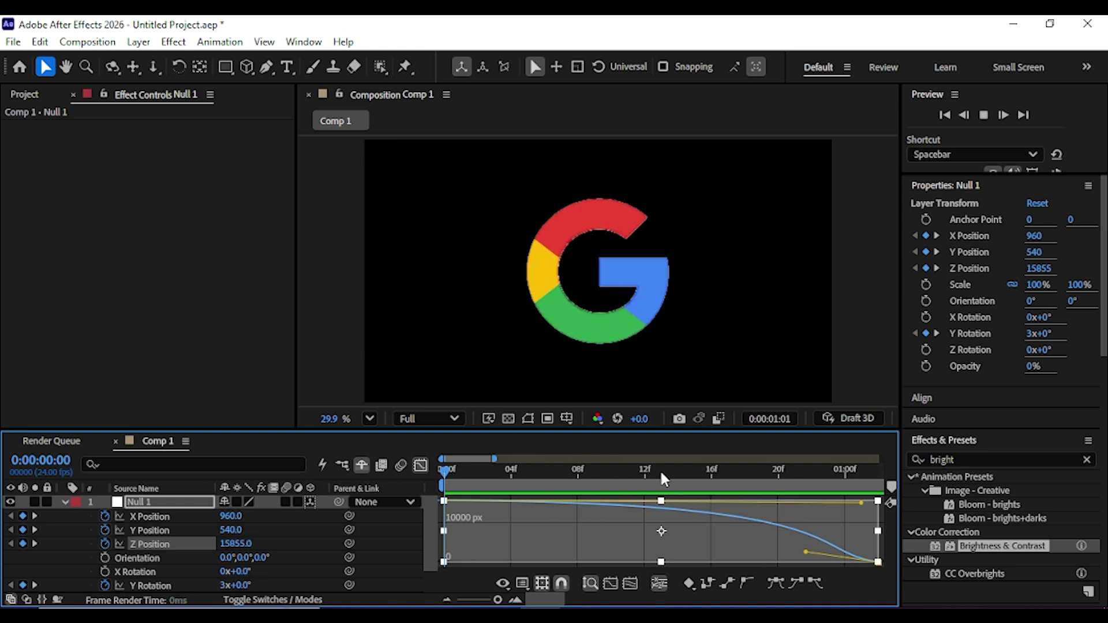
pyautogui.moveTo(715, 469); pyautogui.dragTo(362, 476)
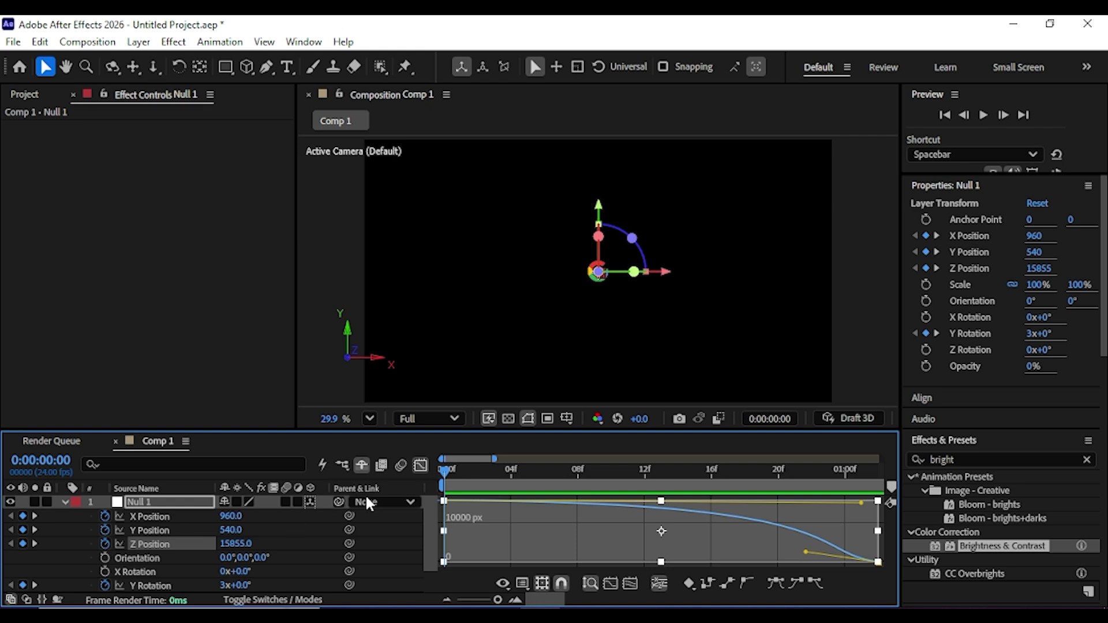
# Show the null's Y Rotation curve in the graph editor with the full composition duration in view.
pyautogui.click(422, 465)
pyautogui.moveTo(497, 600); pyautogui.dragTo(426, 601)
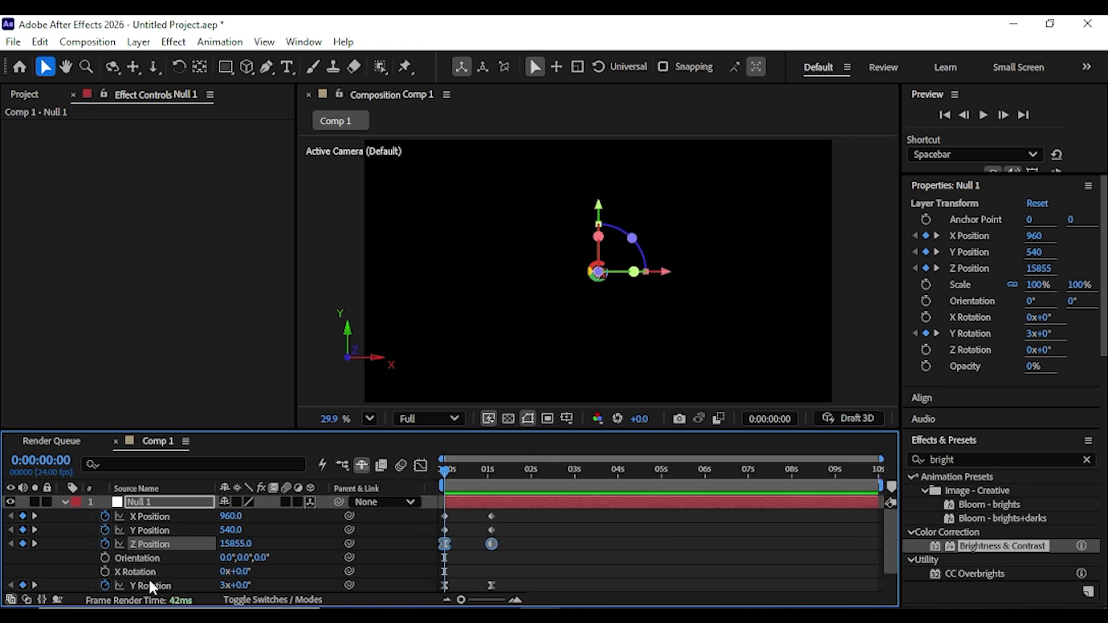
pyautogui.click(150, 585)
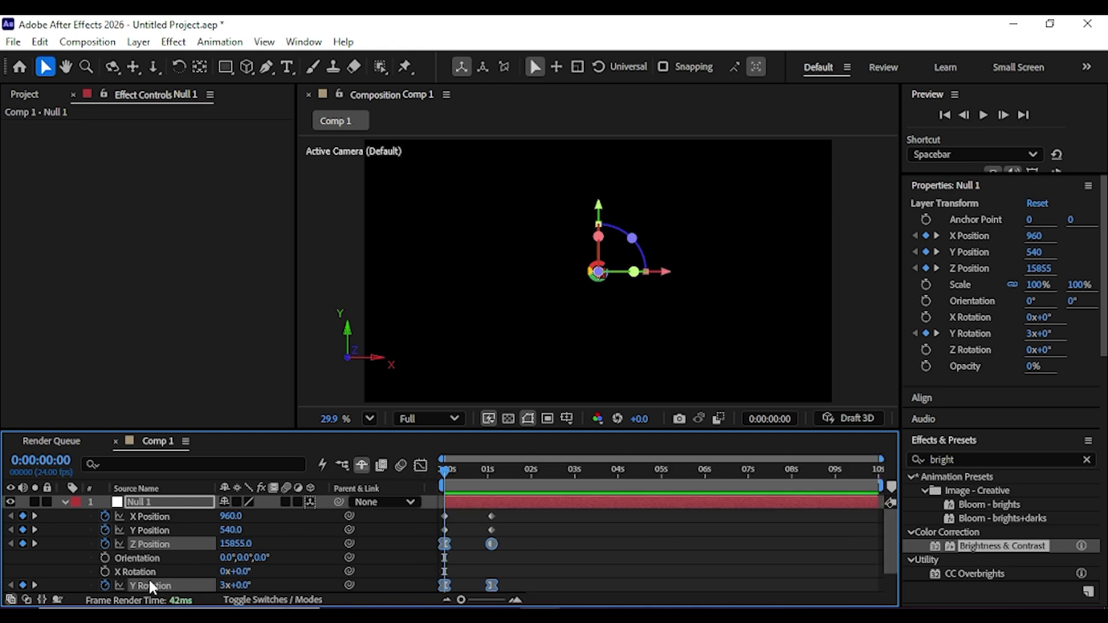
pyautogui.click(422, 464)
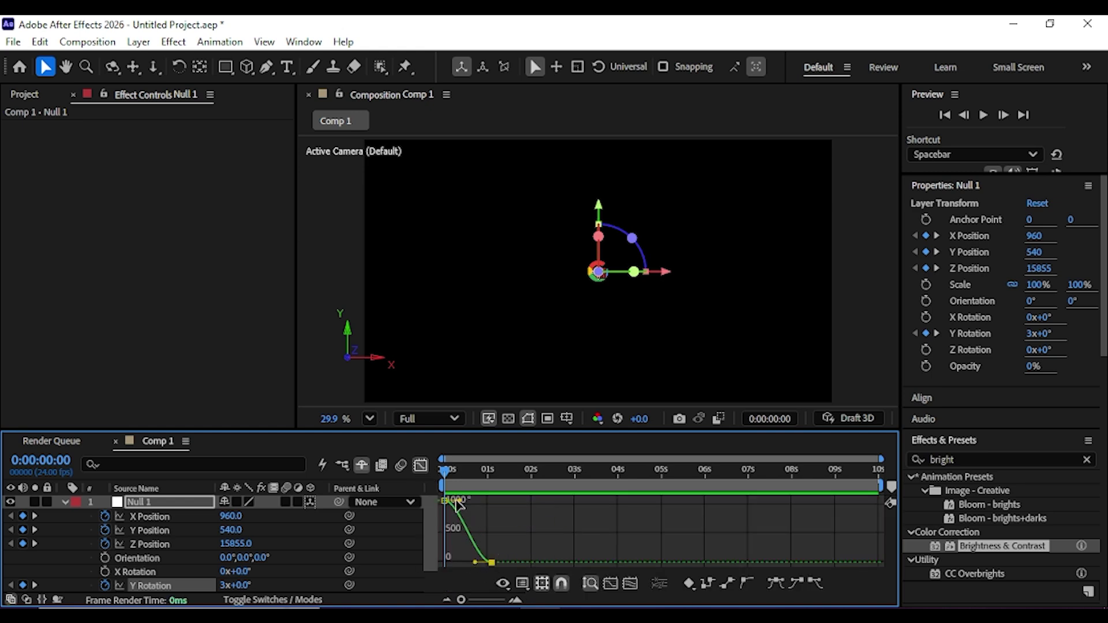
# Stretch the first Y Rotation keyframe's handle level out to the end keyframe's time and preview the spin.
pyautogui.moveTo(466, 499); pyautogui.dragTo(497, 501)
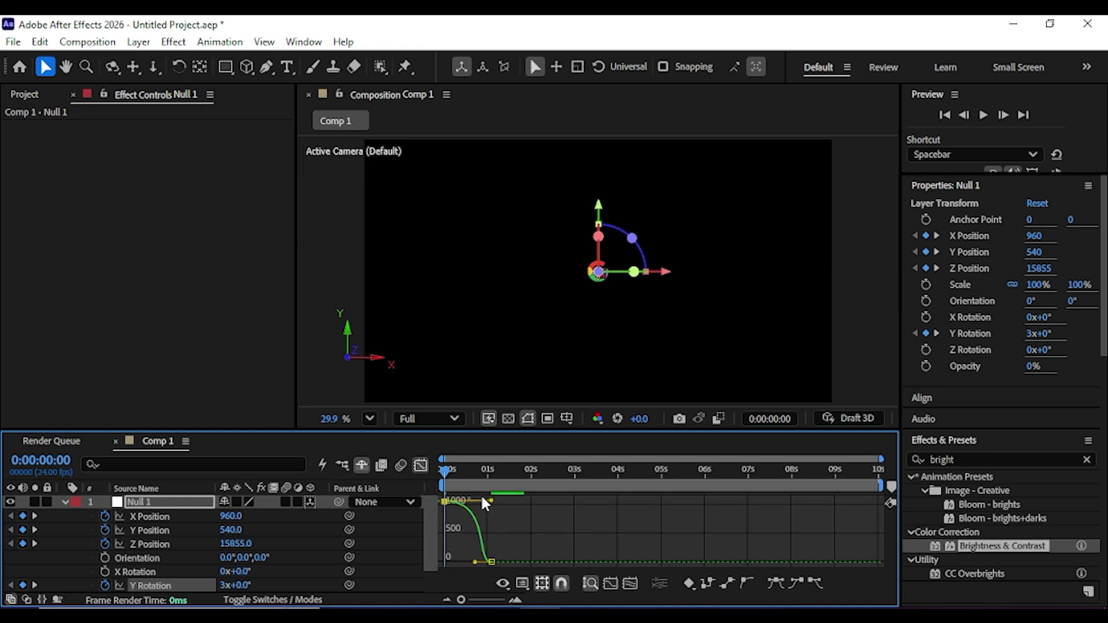
pyautogui.press('space')
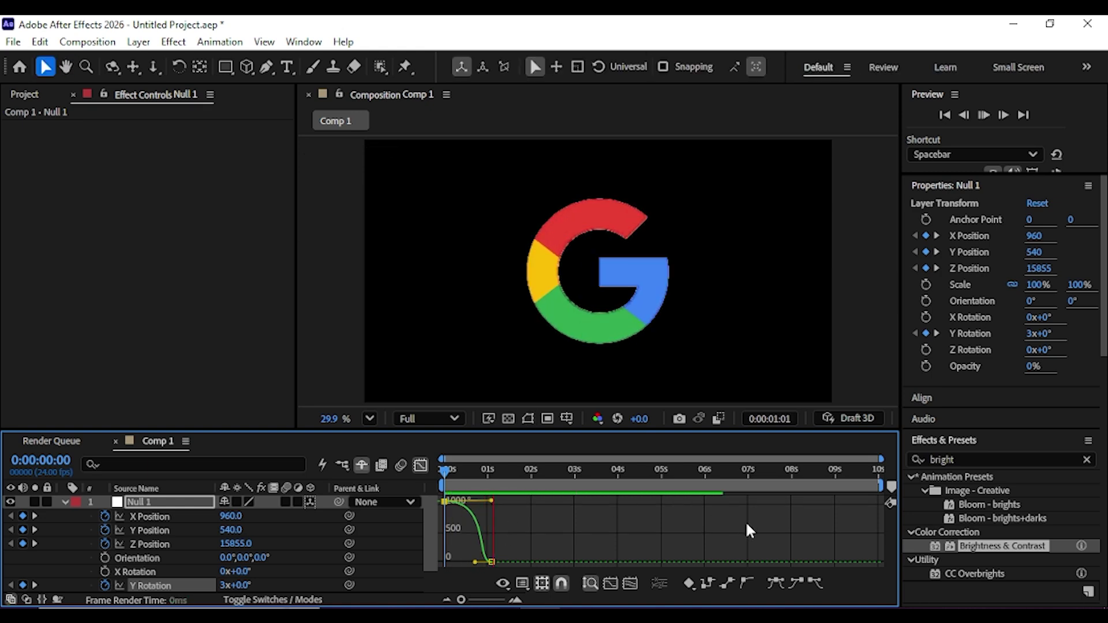
pyautogui.press('space')
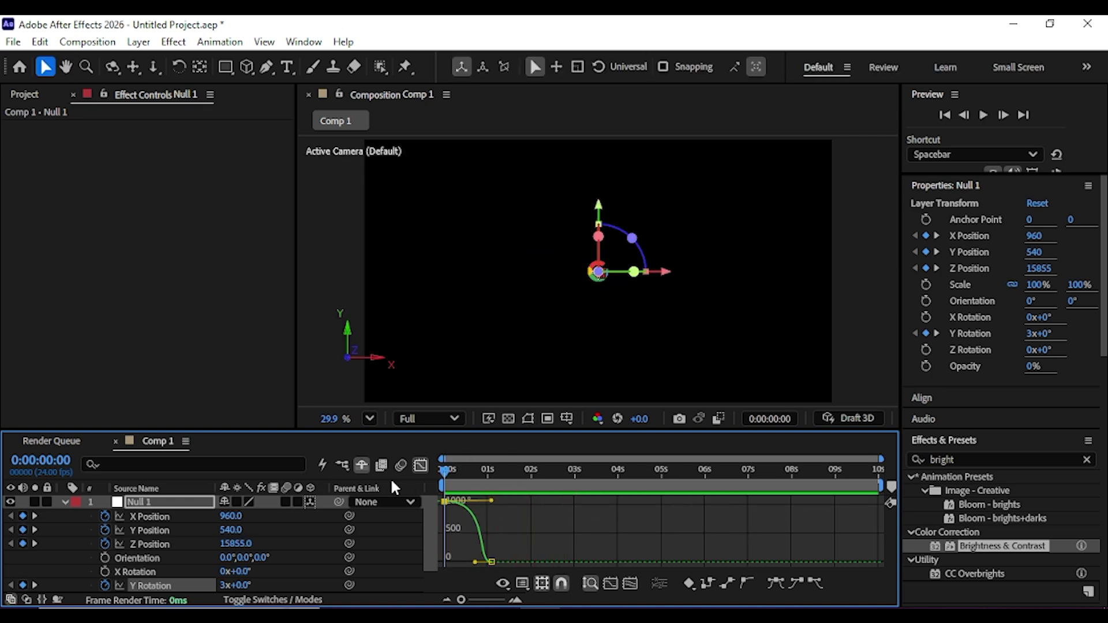
# Shorten the first Y Rotation handle, extend the end keyframe's handle back almost to the start, and preview.
pyautogui.moveTo(491, 501); pyautogui.dragTo(463, 500)
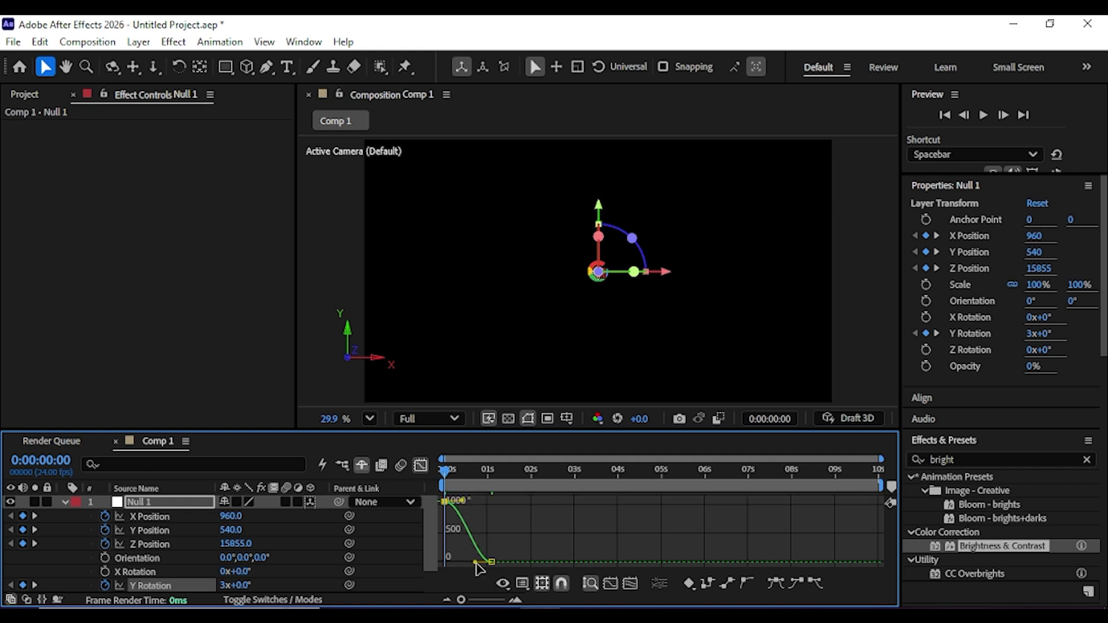
pyautogui.moveTo(475, 561); pyautogui.dragTo(455, 559)
pyautogui.click(470, 473)
pyautogui.press('space')
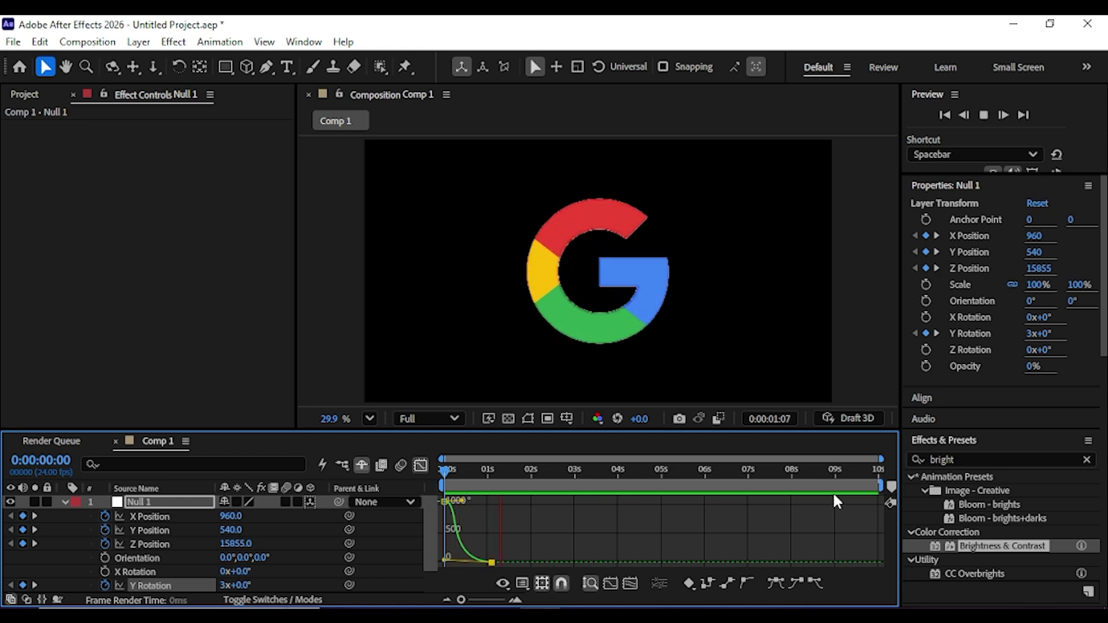
pyautogui.press('space')
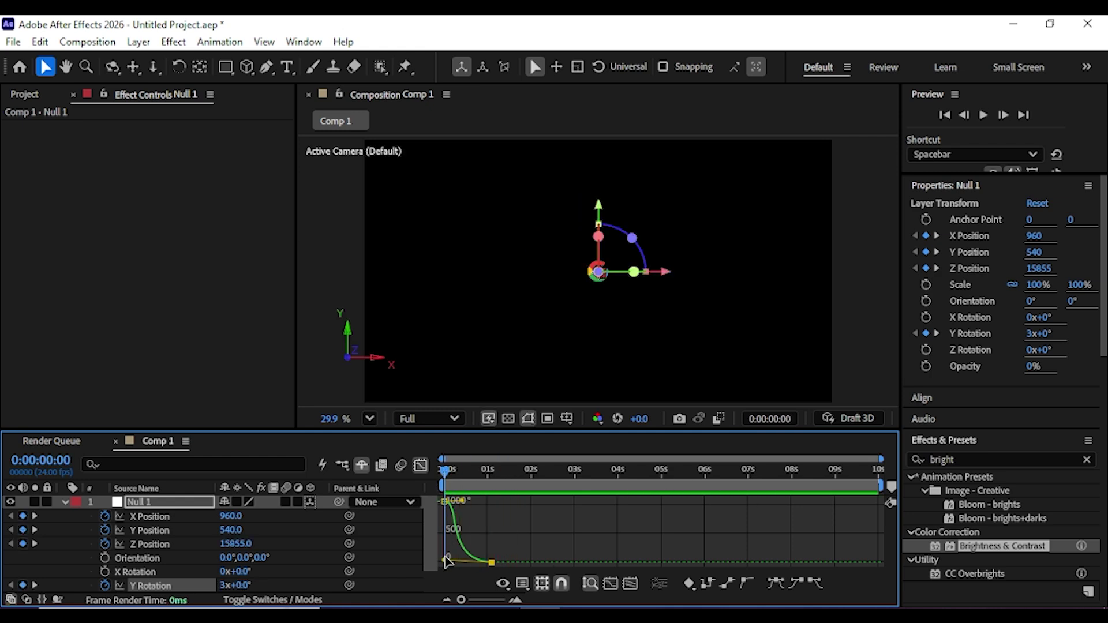
# Shorten the end Y Rotation handle again, stretch the first one forward with a slight downward tilt, and preview.
pyautogui.moveTo(448, 559); pyautogui.dragTo(471, 558)
pyautogui.moveTo(456, 500); pyautogui.dragTo(489, 517)
pyautogui.press('space')
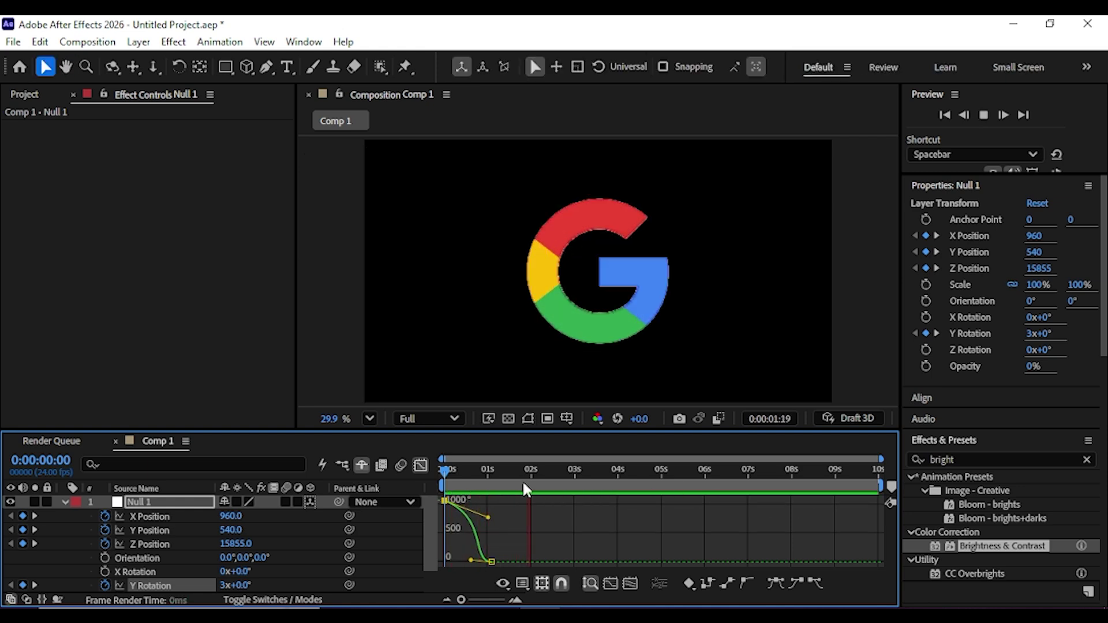
pyautogui.click(469, 476)
# Tilt the end Y Rotation keyframe's handle steeply upward and preview the spin from the start.
pyautogui.moveTo(472, 563); pyautogui.dragTo(486, 546)
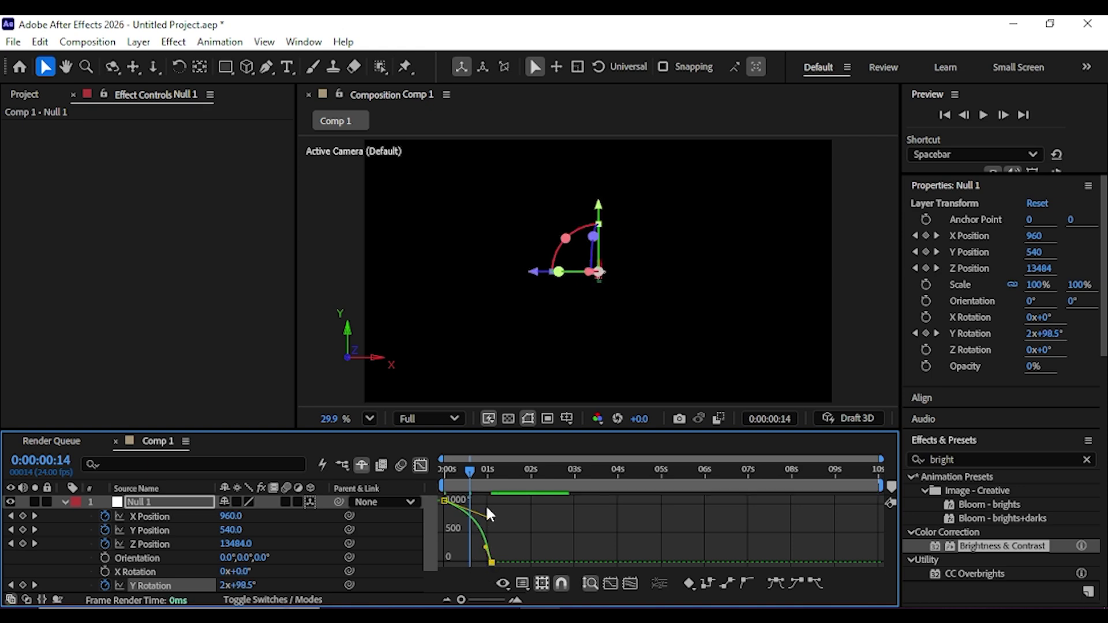
pyautogui.click(445, 468)
pyautogui.press('space')
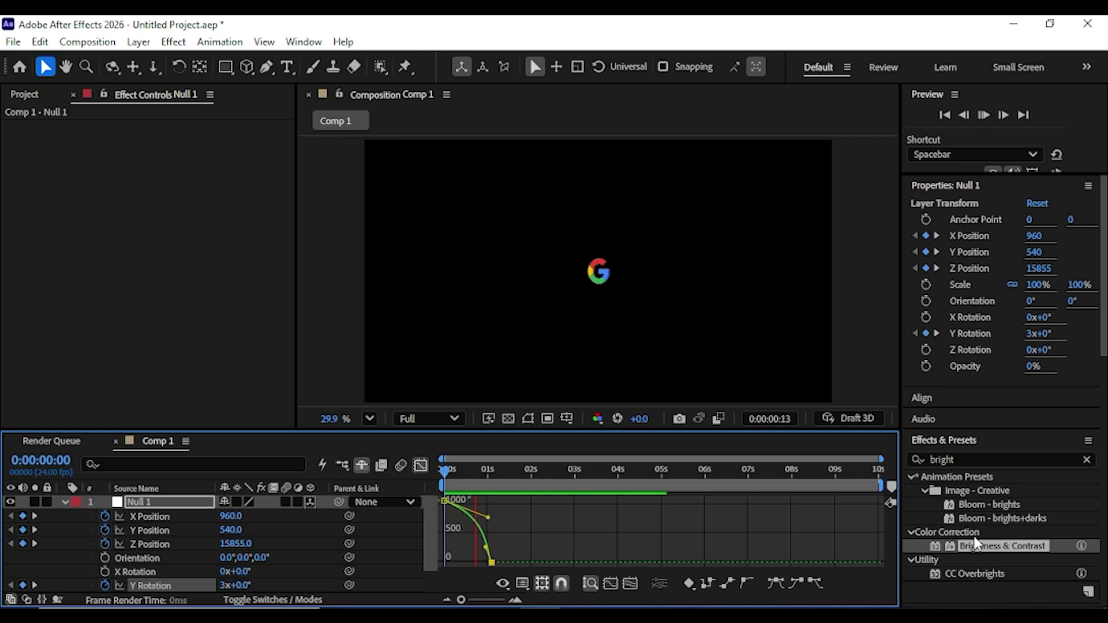
pyautogui.press('space')
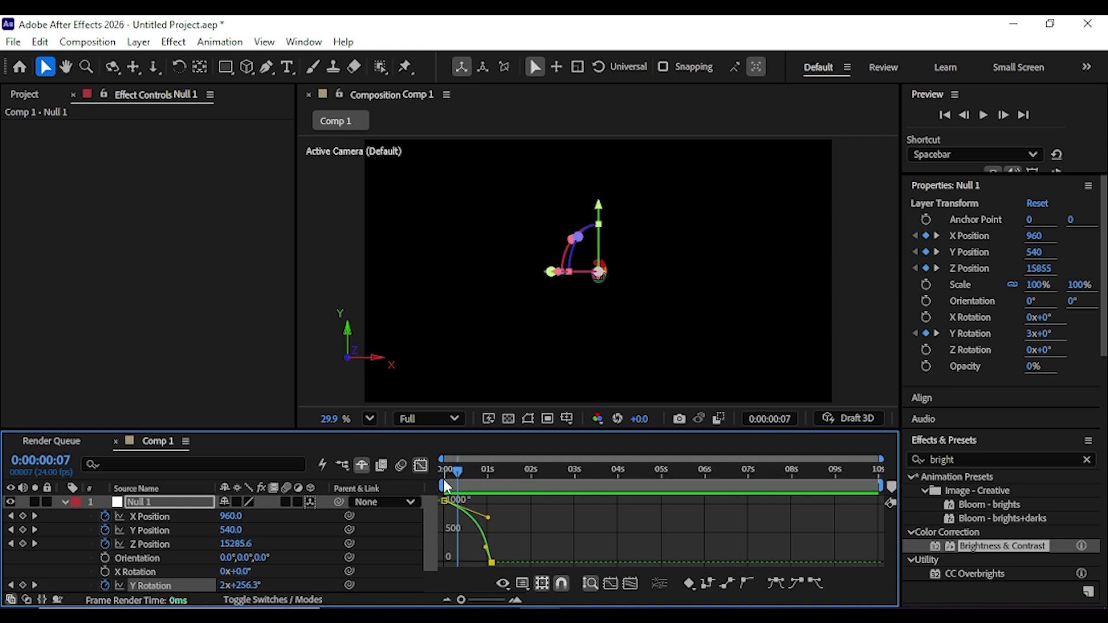
# Swing the first Y Rotation keyframe's handle almost straight down for a fast start and preview the spin.
pyautogui.moveTo(488, 518); pyautogui.dragTo(458, 521)
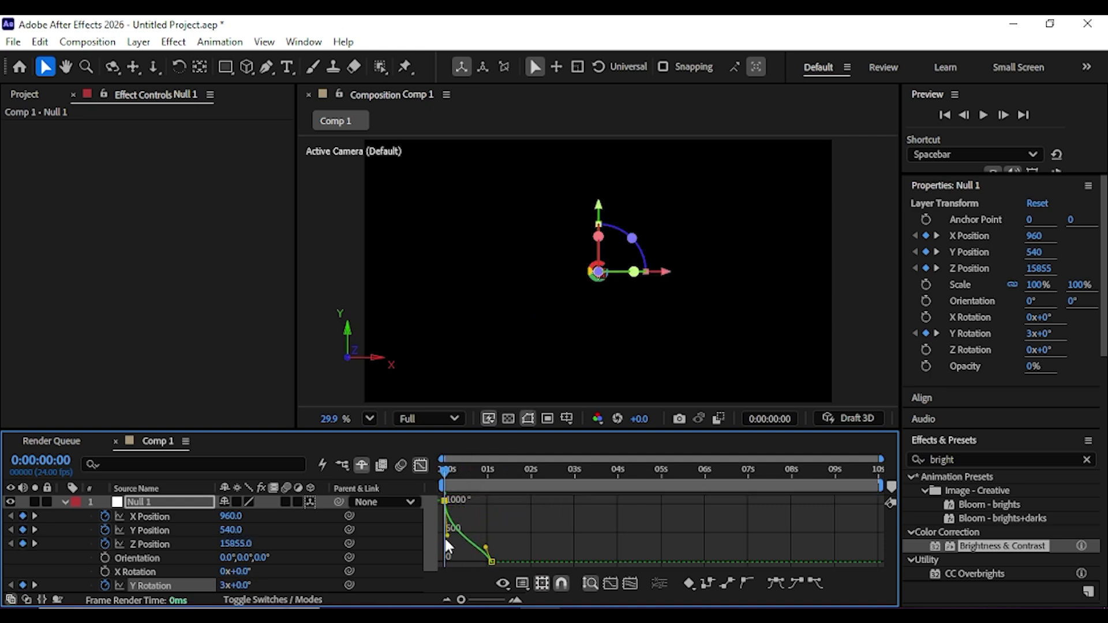
pyautogui.press('space')
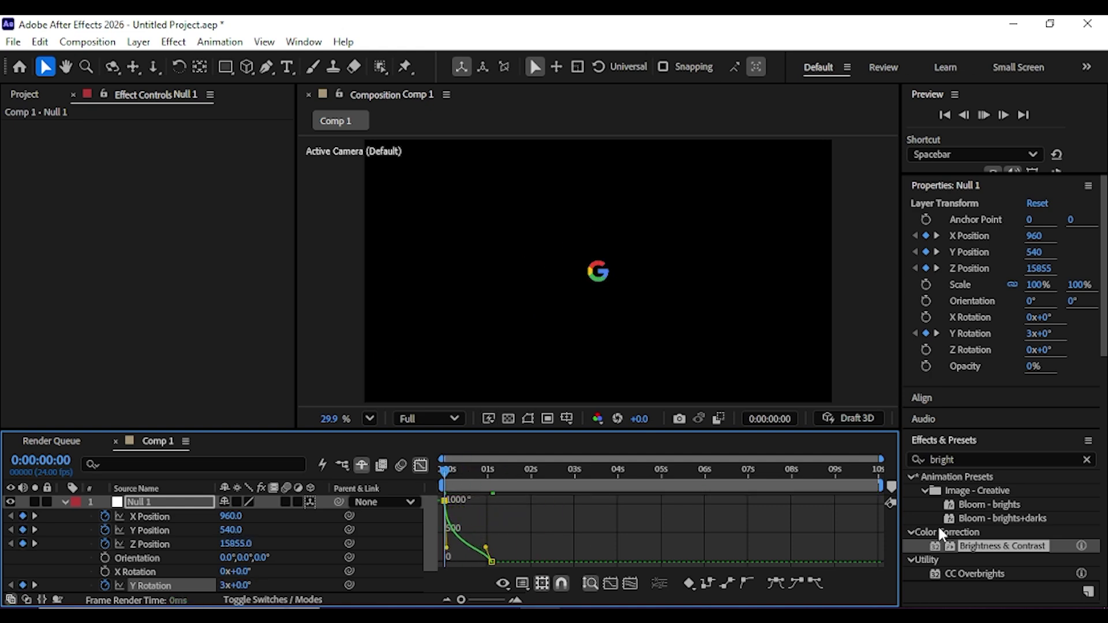
pyautogui.press('space')
pyautogui.moveTo(486, 473); pyautogui.dragTo(442, 496)
# Angle the first Y Rotation handle diagonally down towards the middle of the curve and play the result.
pyautogui.moveTo(443, 547); pyautogui.dragTo(463, 545)
pyautogui.press('space')
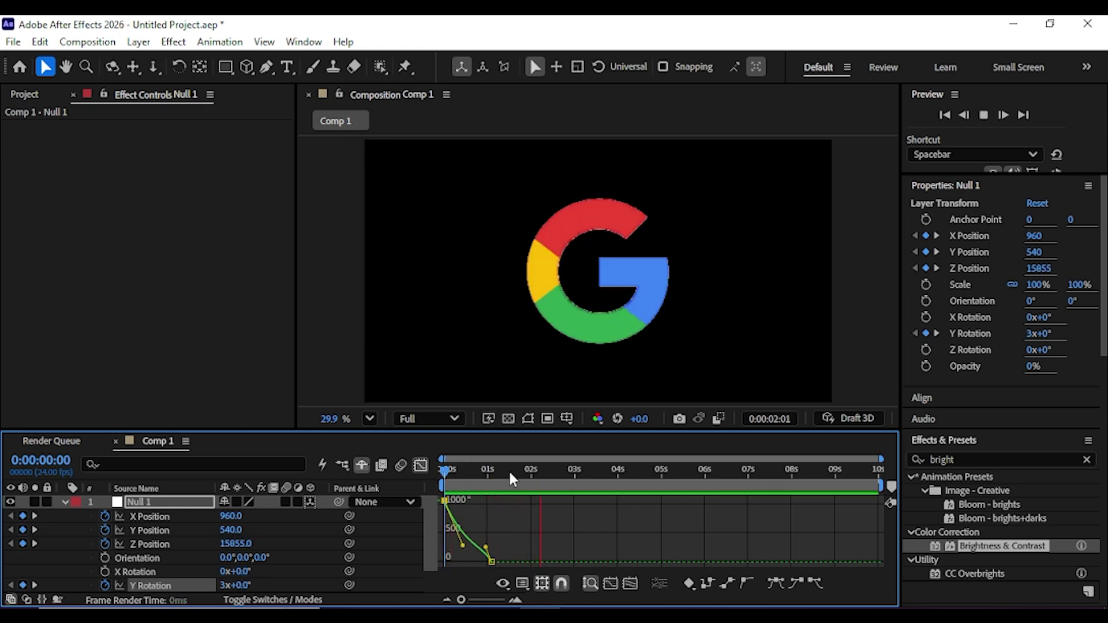
# Stretch the end Y Rotation keyframe's handle nearly straight up to the start value's level and preview the spin.
pyautogui.moveTo(506, 470); pyautogui.dragTo(487, 518)
pyautogui.moveTo(490, 557); pyautogui.dragTo(493, 511)
pyautogui.press('space')
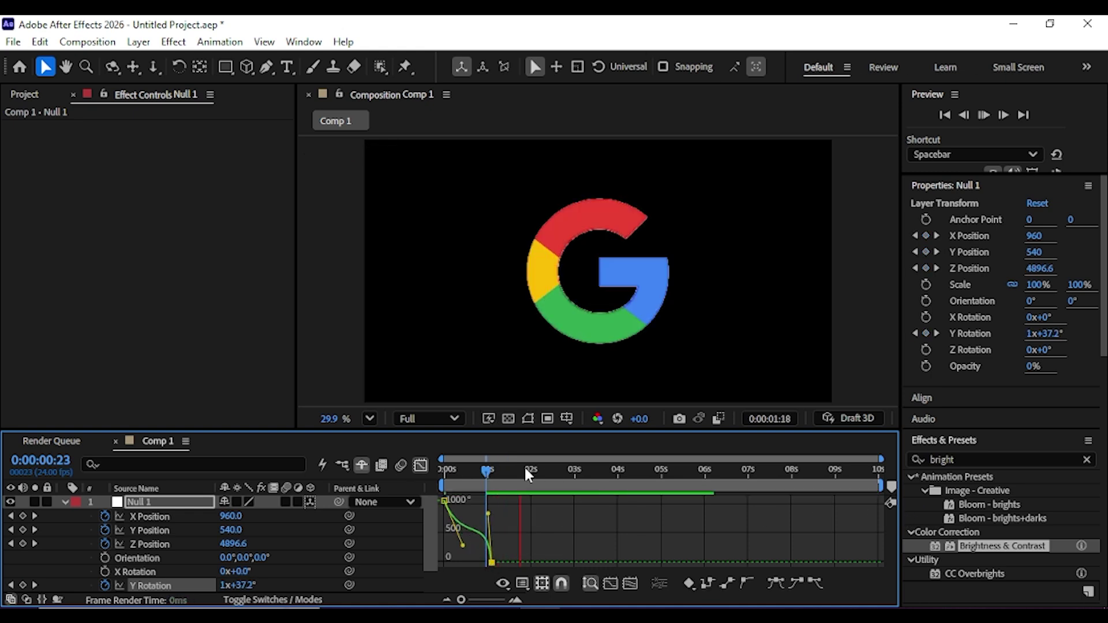
pyautogui.press('Home')
pyautogui.press('space')
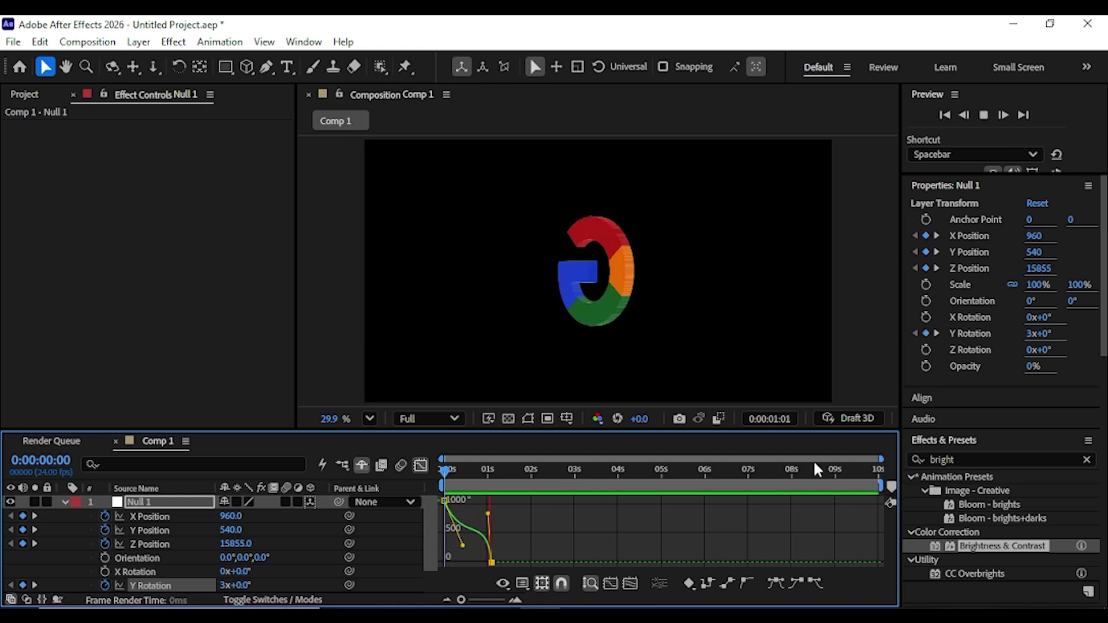
pyautogui.press('space')
pyautogui.moveTo(501, 482); pyautogui.dragTo(463, 473)
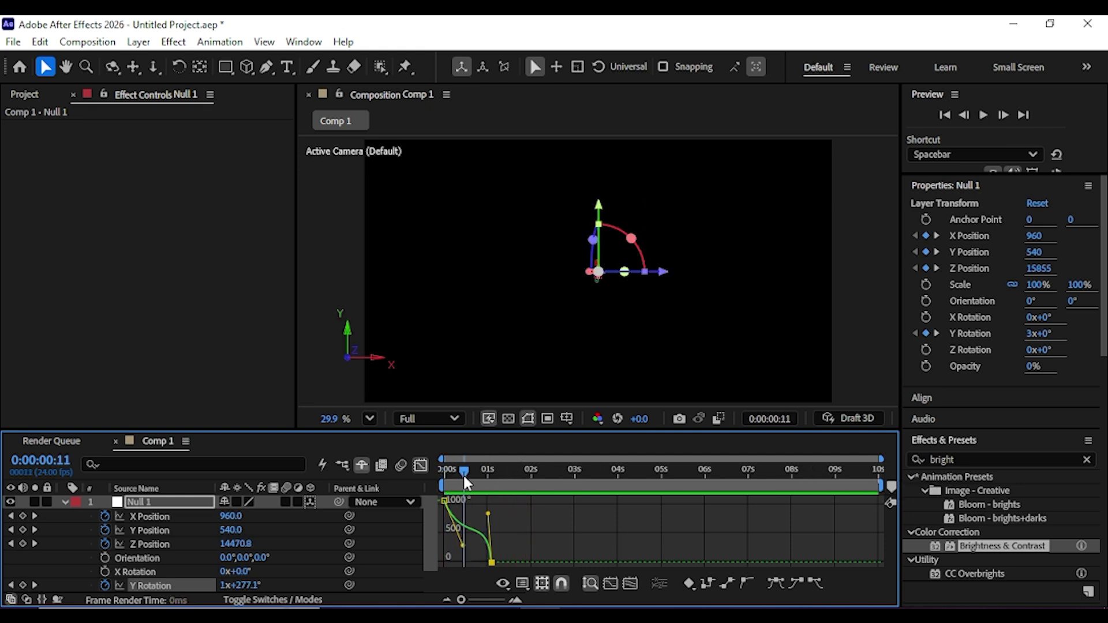
# Shorten the end Y Rotation keyframe's upward handle to about a third of the curve's height and preview.
pyautogui.moveTo(487, 513); pyautogui.dragTo(487, 542)
pyautogui.press('space')
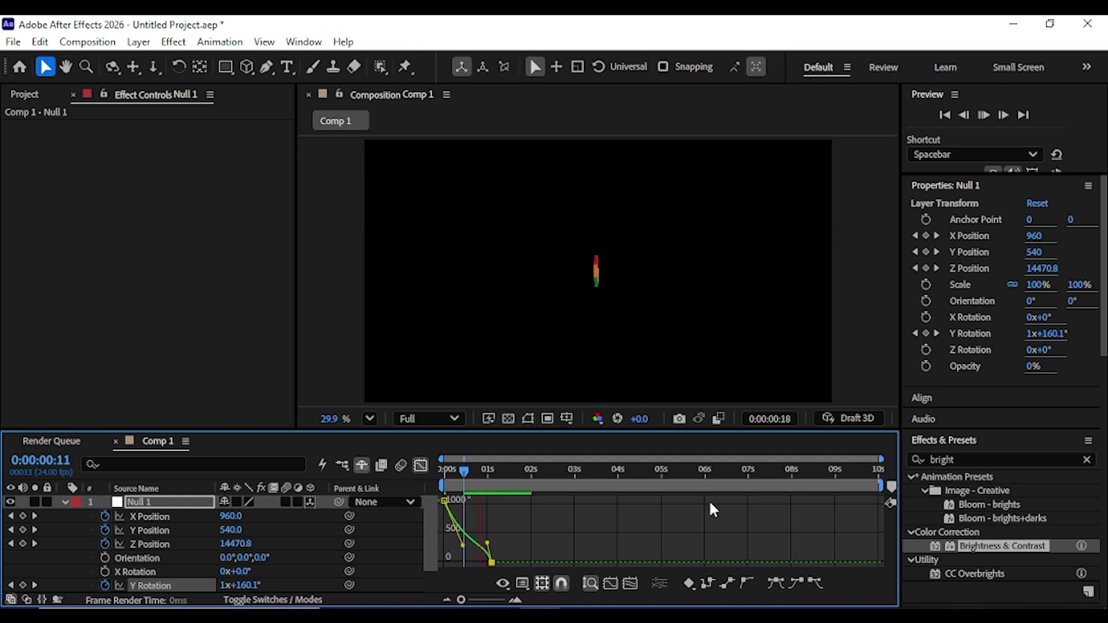
pyautogui.press('space')
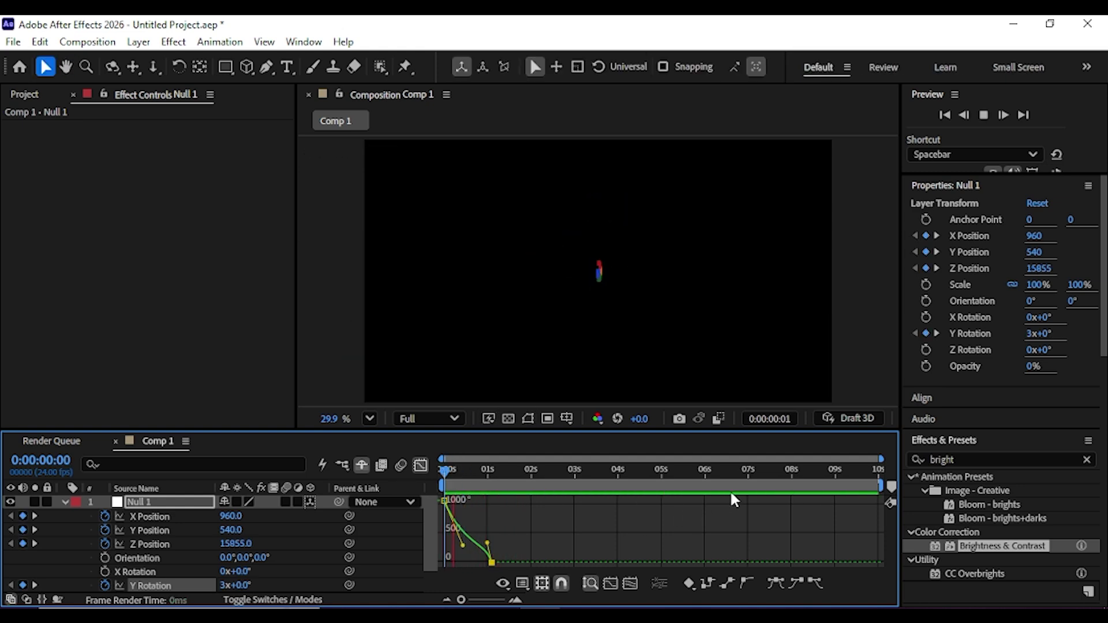
pyautogui.press('space')
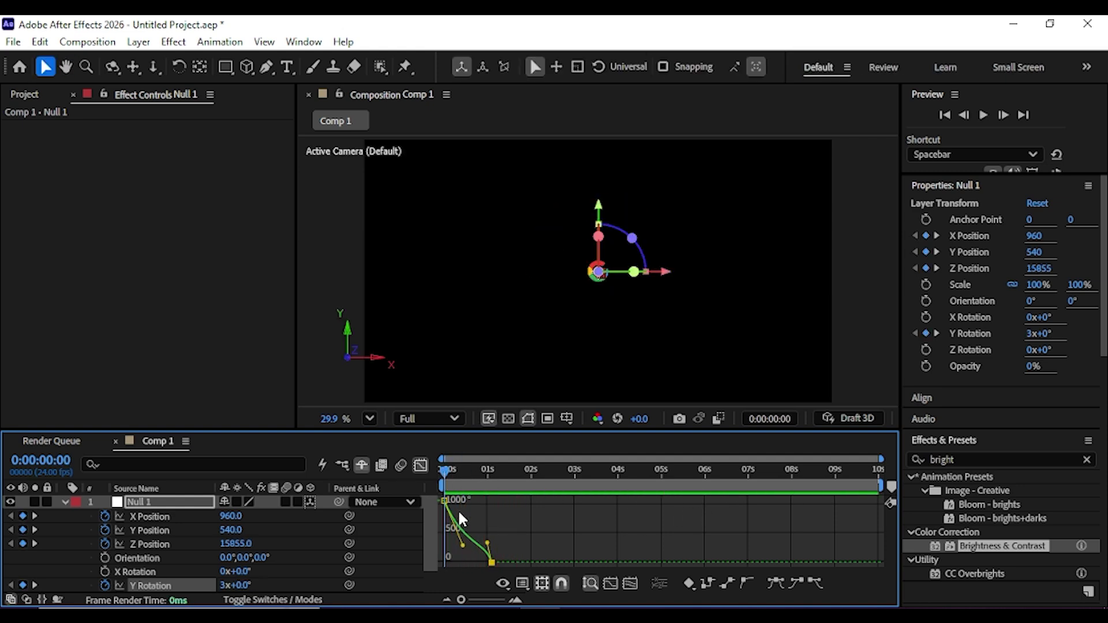
# Level the first Y Rotation keyframe's handle to about half the curve's length and preview the spin.
pyautogui.moveTo(460, 545); pyautogui.dragTo(477, 527)
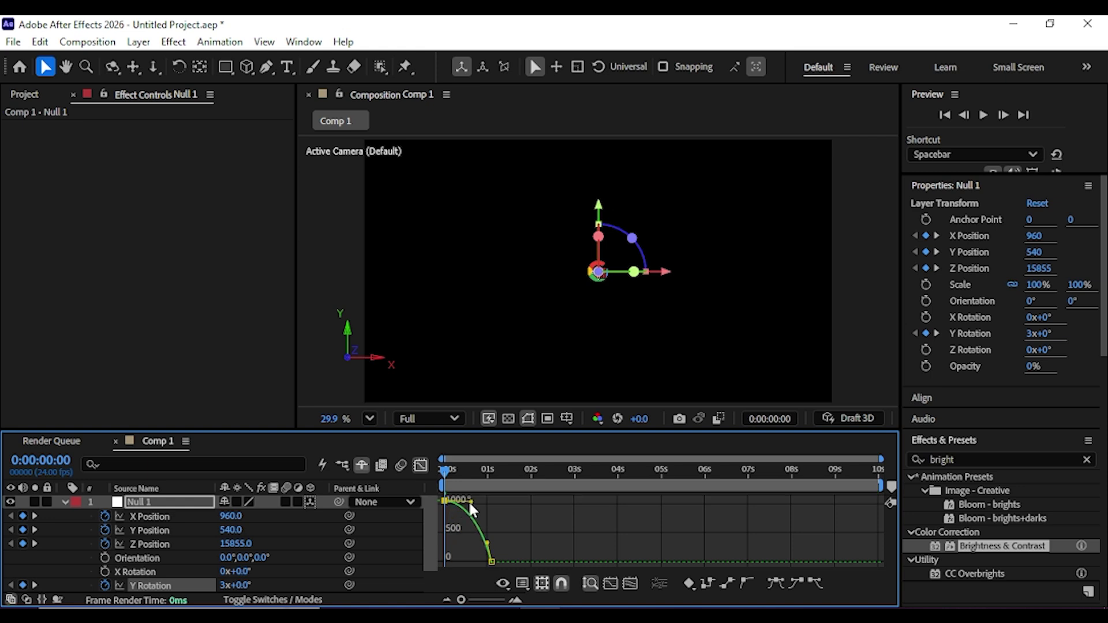
pyautogui.press('space')
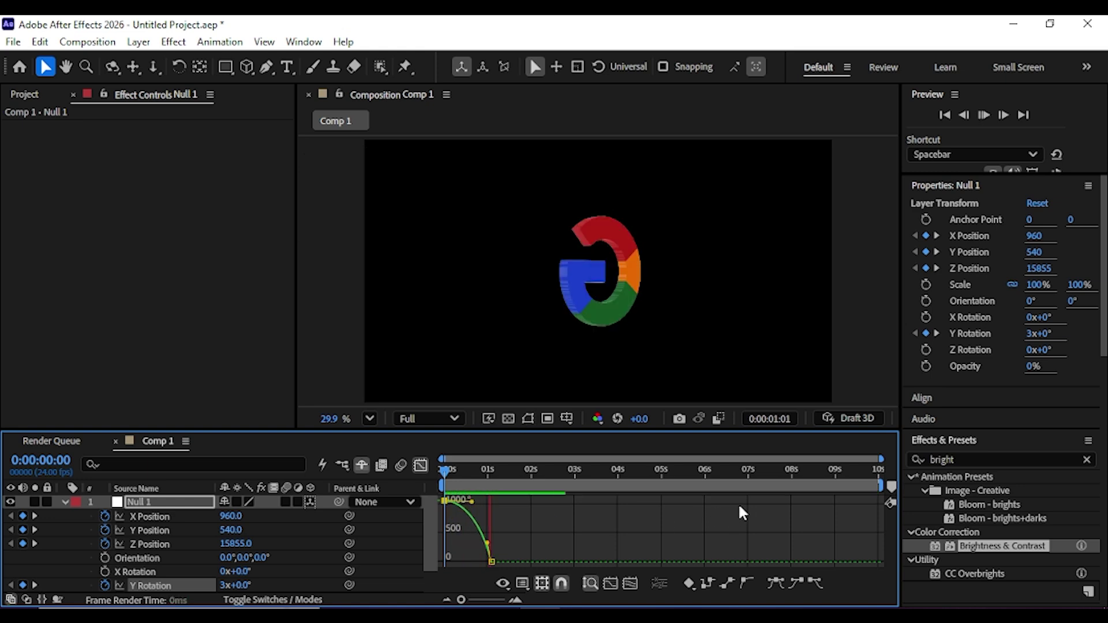
pyautogui.press('space')
# Return to the layer bars, collapse the null's properties, and turn on motion blur for Layer 1.png and the composition.
pyautogui.click(419, 466)
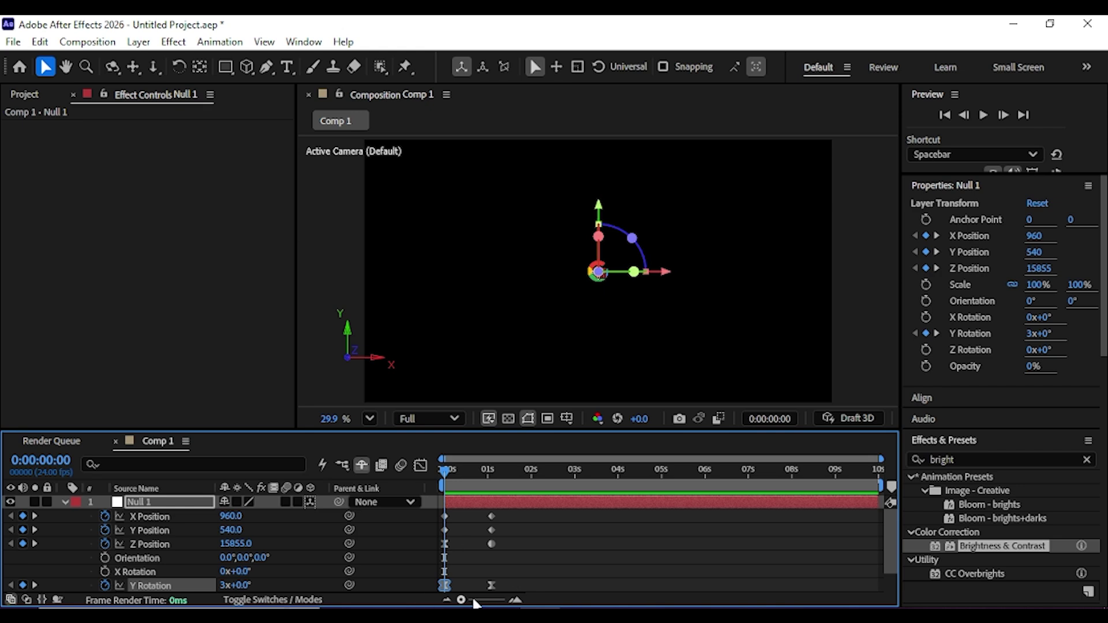
pyautogui.click(66, 502)
pyautogui.click(187, 547)
pyautogui.click(286, 515)
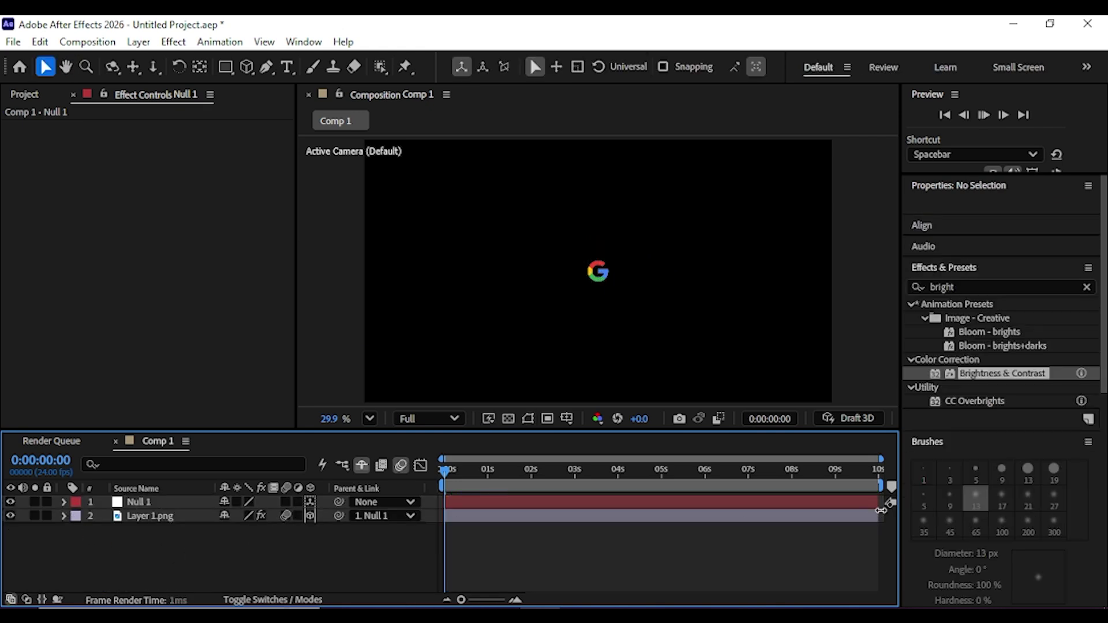
# Preview the motion-blurred logo from the start and inspect the frame at 0:00:01:19.
pyautogui.press('space')
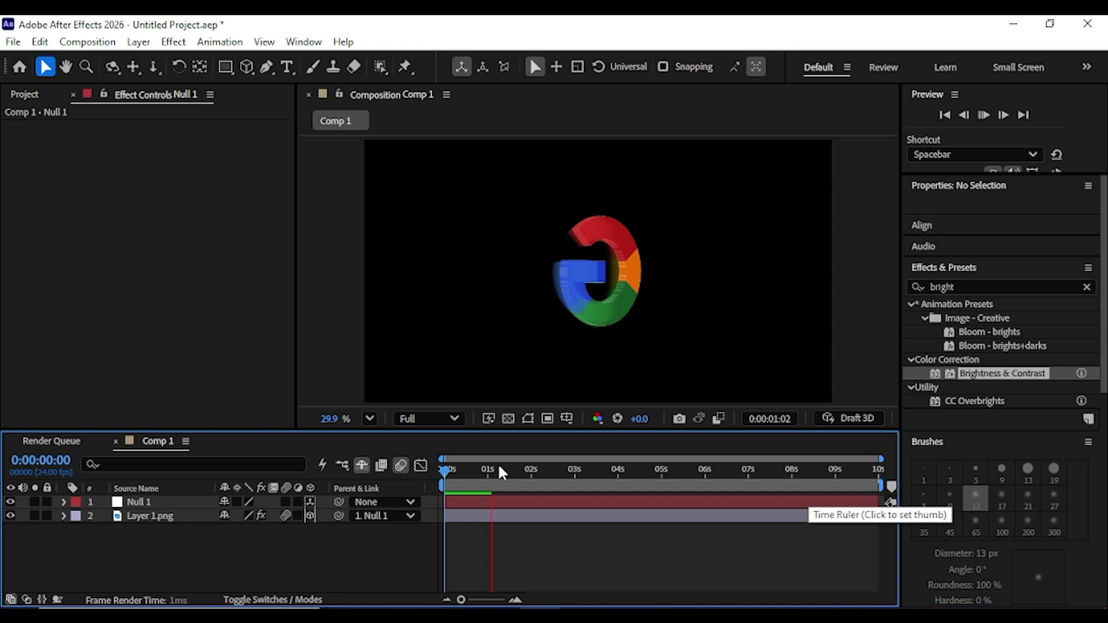
pyautogui.moveTo(499, 468); pyautogui.dragTo(411, 471)
pyautogui.click(247, 551)
pyautogui.press('space')
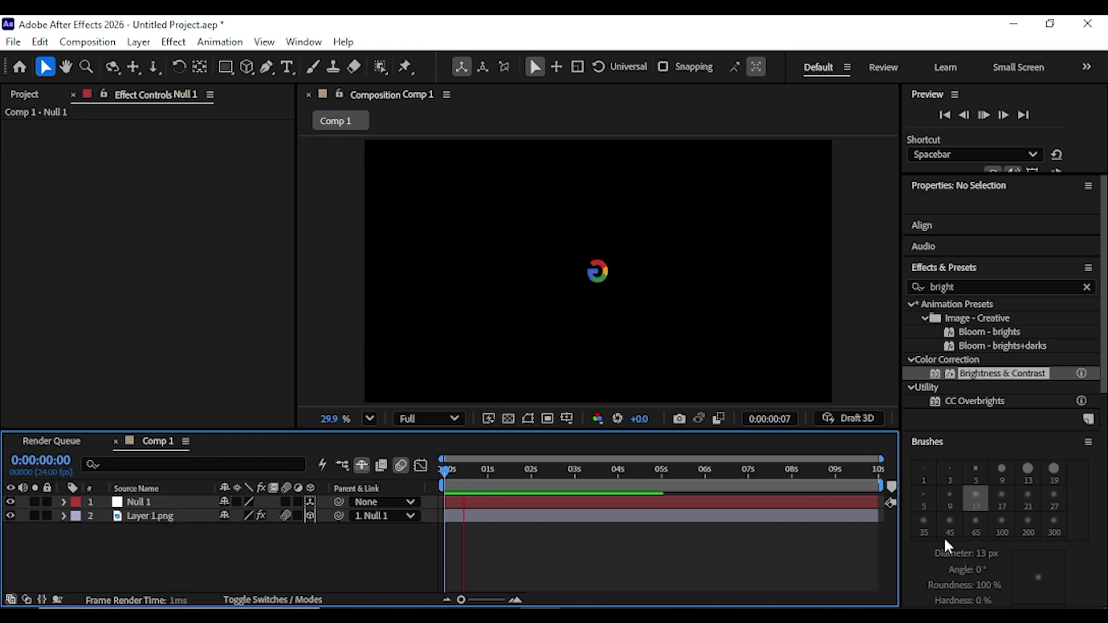
pyautogui.moveTo(501, 477); pyautogui.dragTo(521, 491)
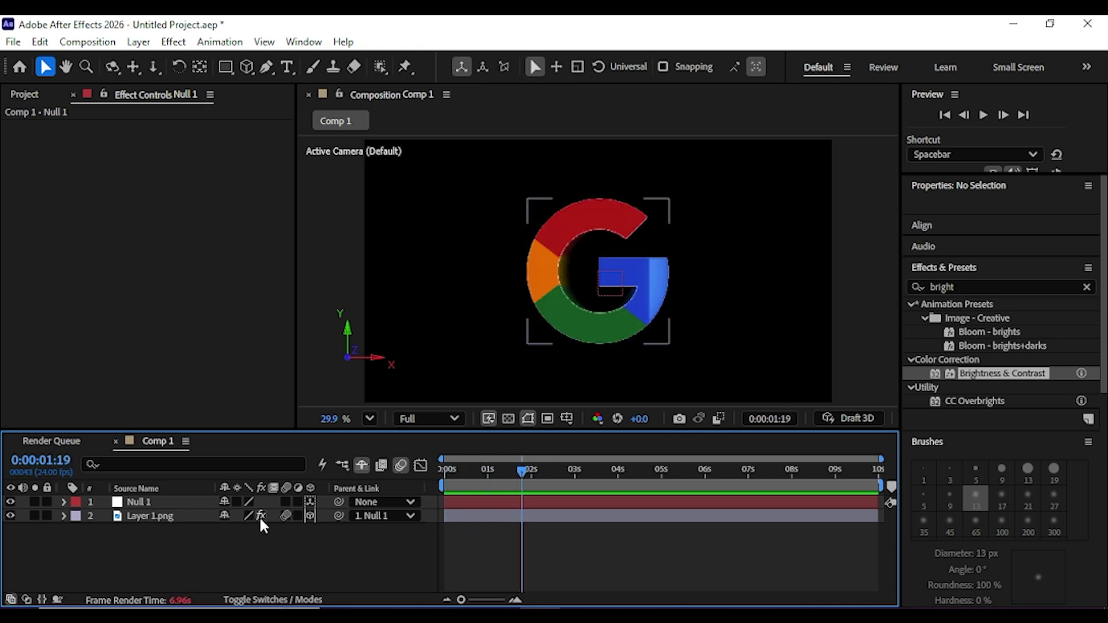
# Select the null, reveal its keyframed properties, and collapse them again.
pyautogui.click(151, 516)
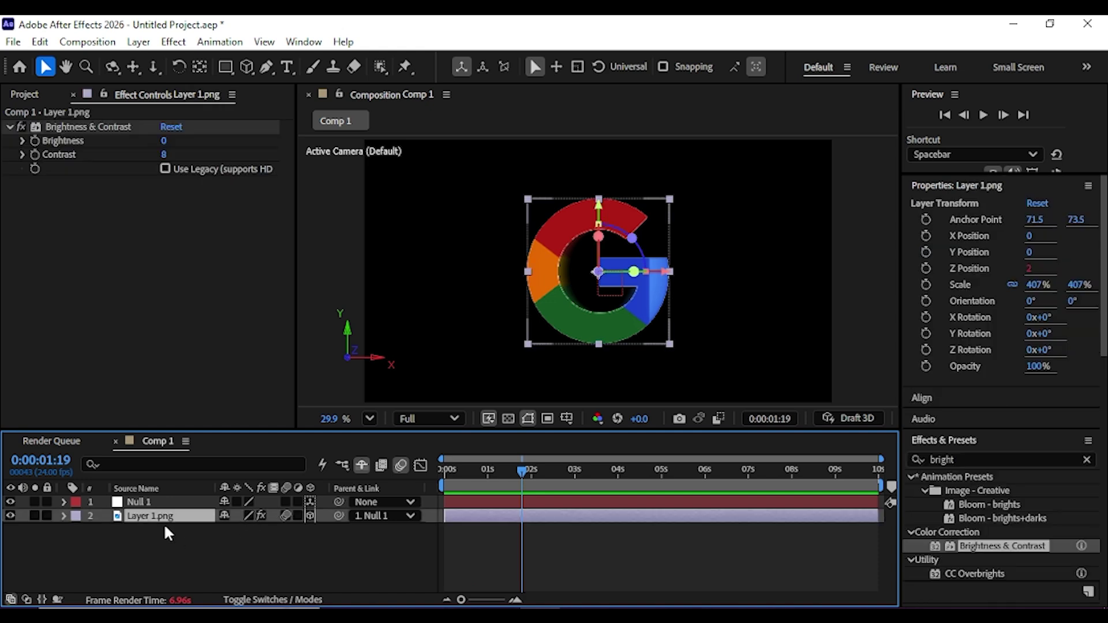
pyautogui.hotkey('ctrl', 'Up')
pyautogui.press('u')
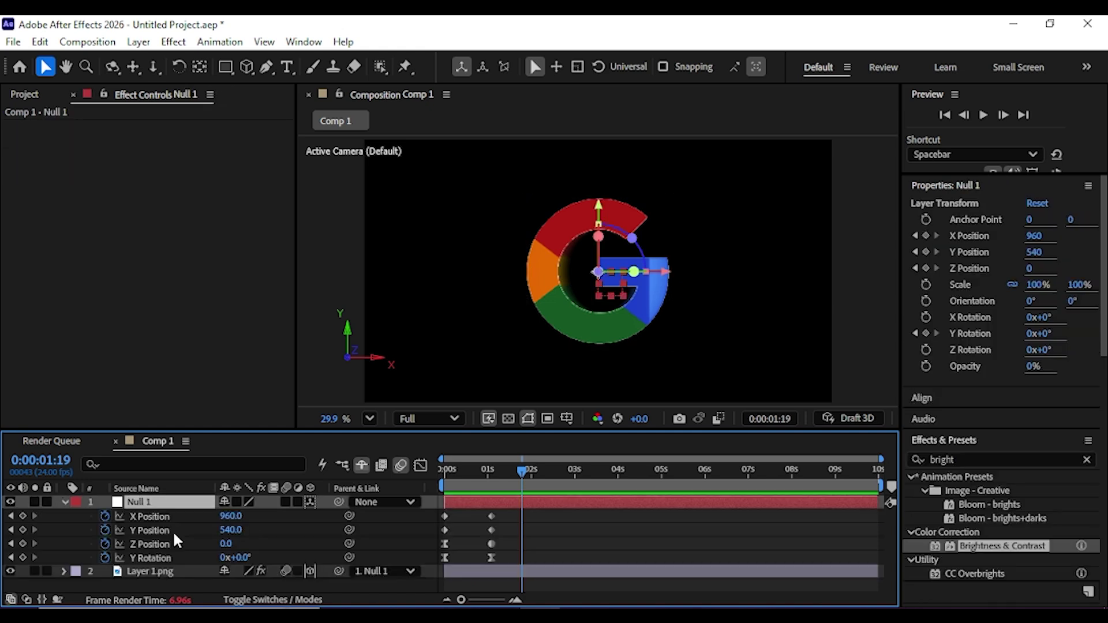
pyautogui.click(64, 501)
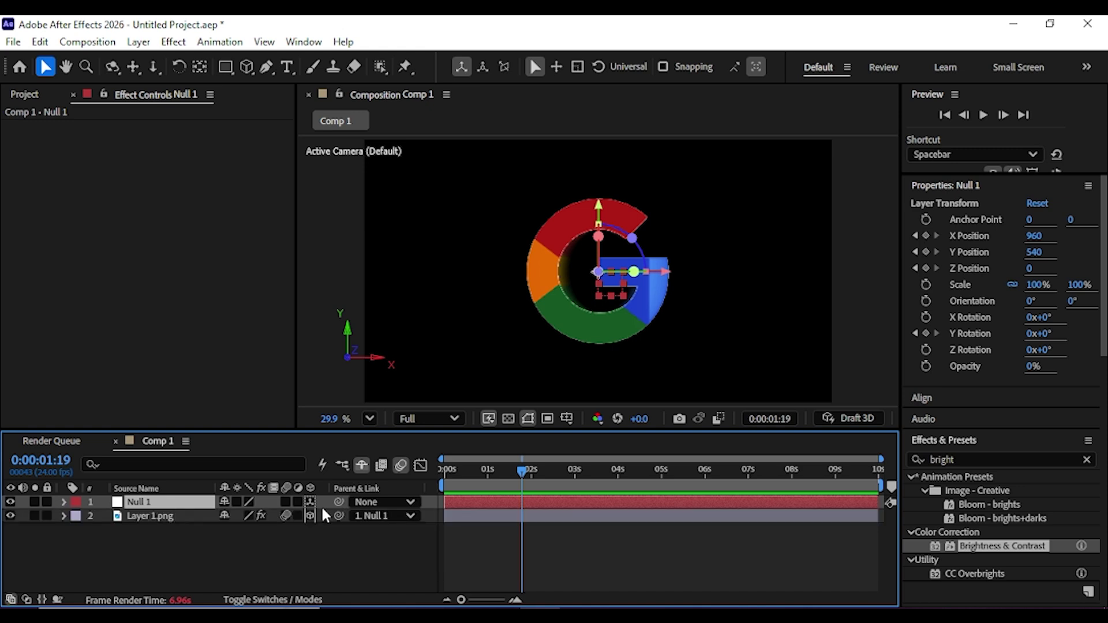
# Turn motion blur on for Null 1 and off for Layer 1.png, dismiss the caching notice, and preview from the start.
pyautogui.click(286, 502)
pyautogui.click(506, 495)
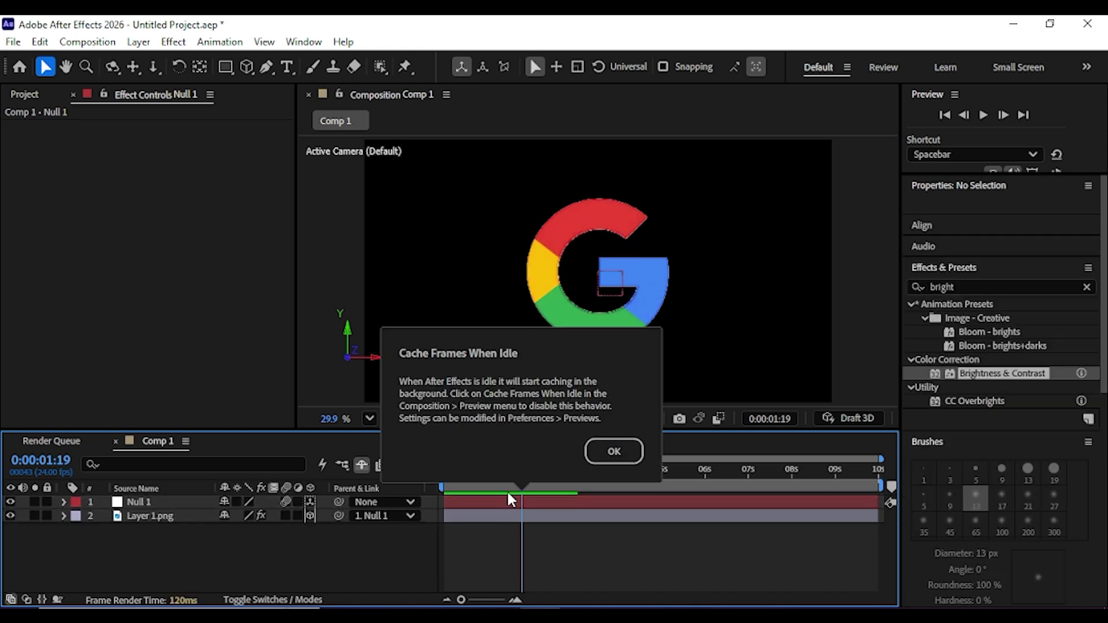
pyautogui.click(614, 450)
pyautogui.moveTo(515, 467); pyautogui.dragTo(412, 479)
pyautogui.press('space')
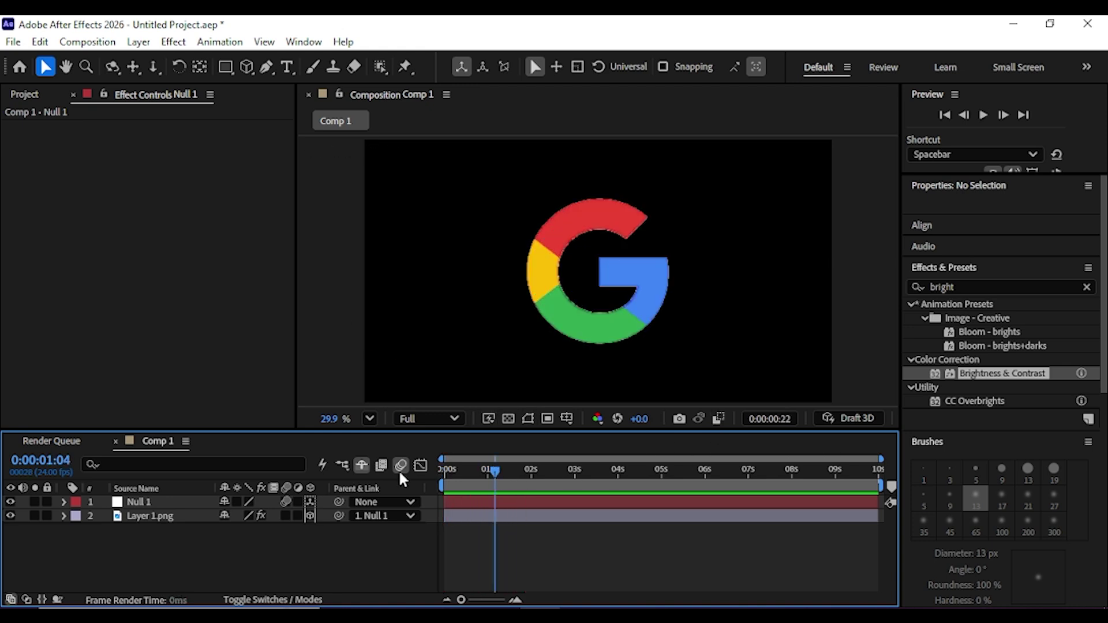
pyautogui.press('space')
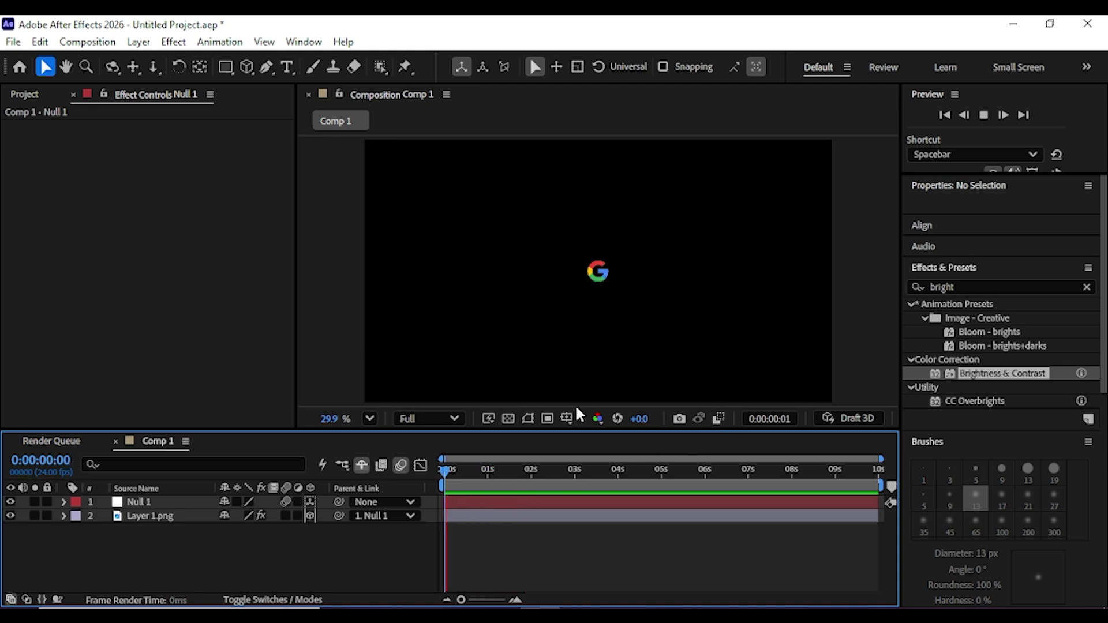
# At 0:00:01:04, search the effects for "swee" and apply CC Light Sweep to Layer 1.png.
pyautogui.moveTo(485, 476)
pyautogui.mouseDown()
pyautogui.moveTo(504, 478)
pyautogui.moveTo(494, 473)
pyautogui.mouseUp()
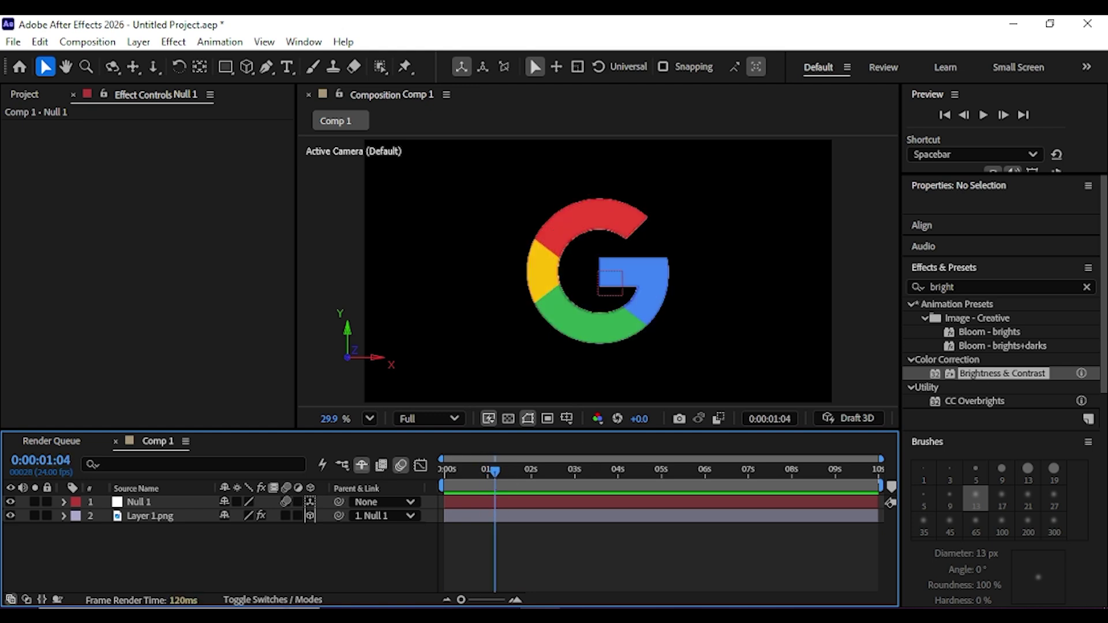
pyautogui.click(1087, 287)
pyautogui.click(1025, 286)
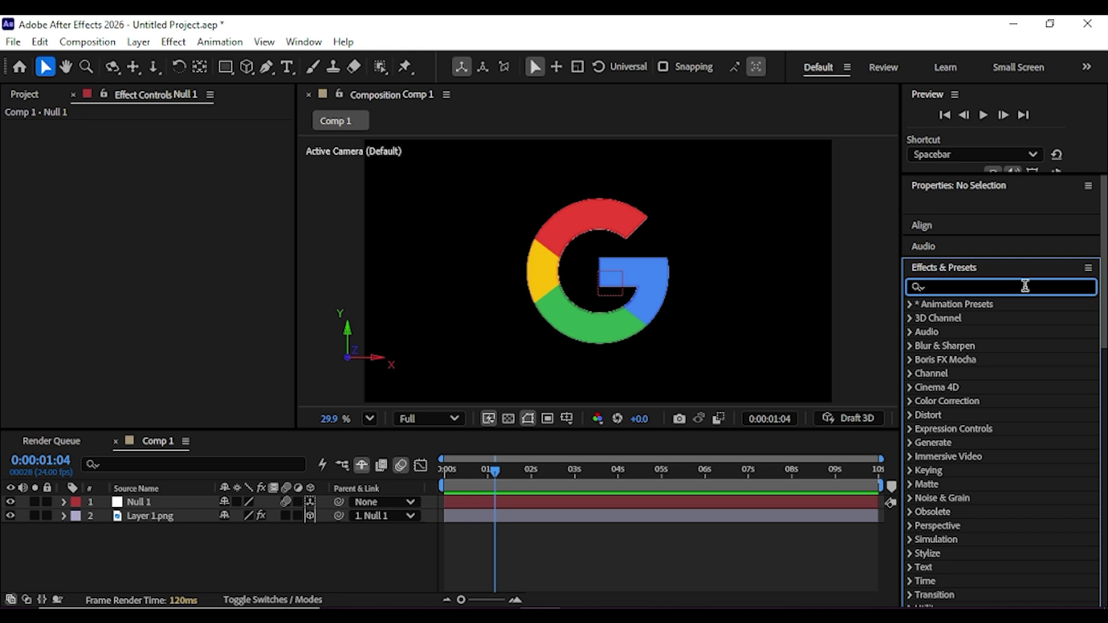
pyautogui.write('swee')
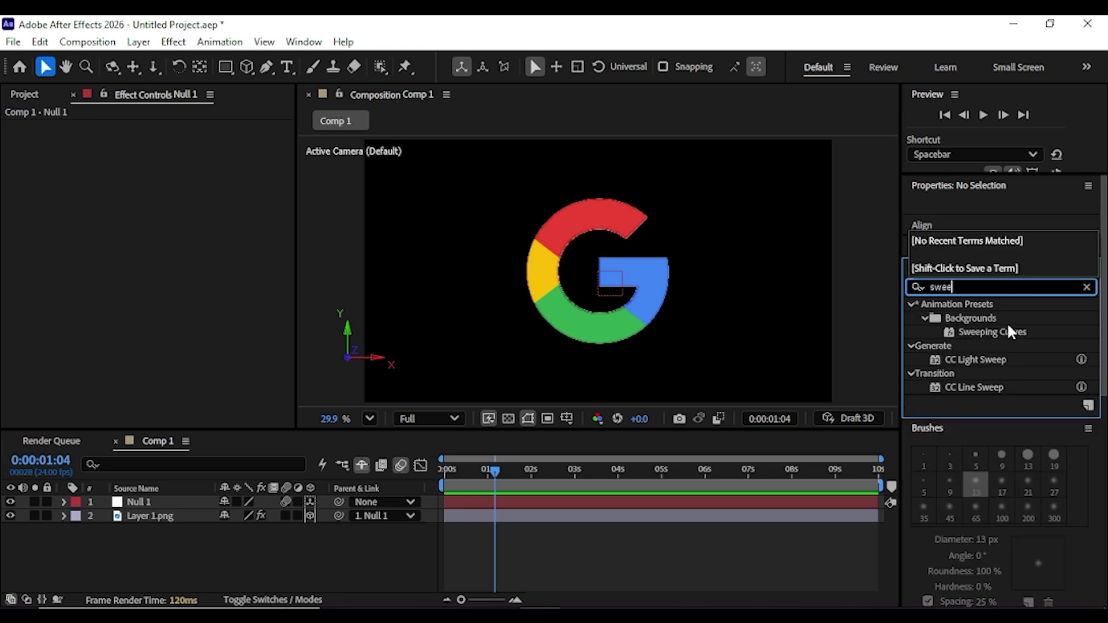
pyautogui.click(985, 360)
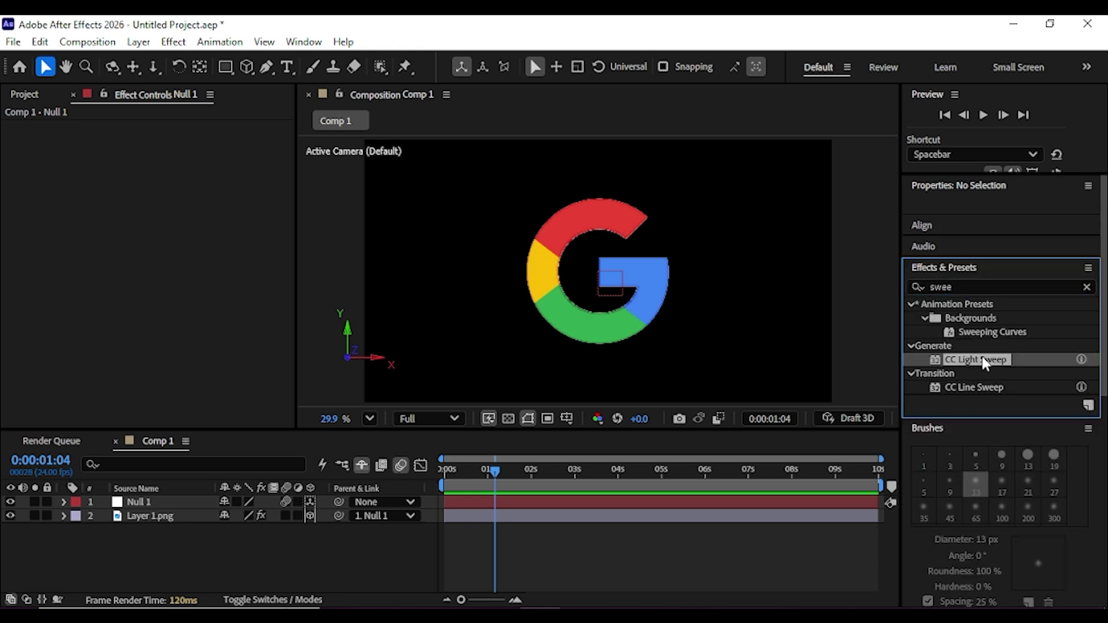
pyautogui.moveTo(975, 360); pyautogui.dragTo(151, 511)
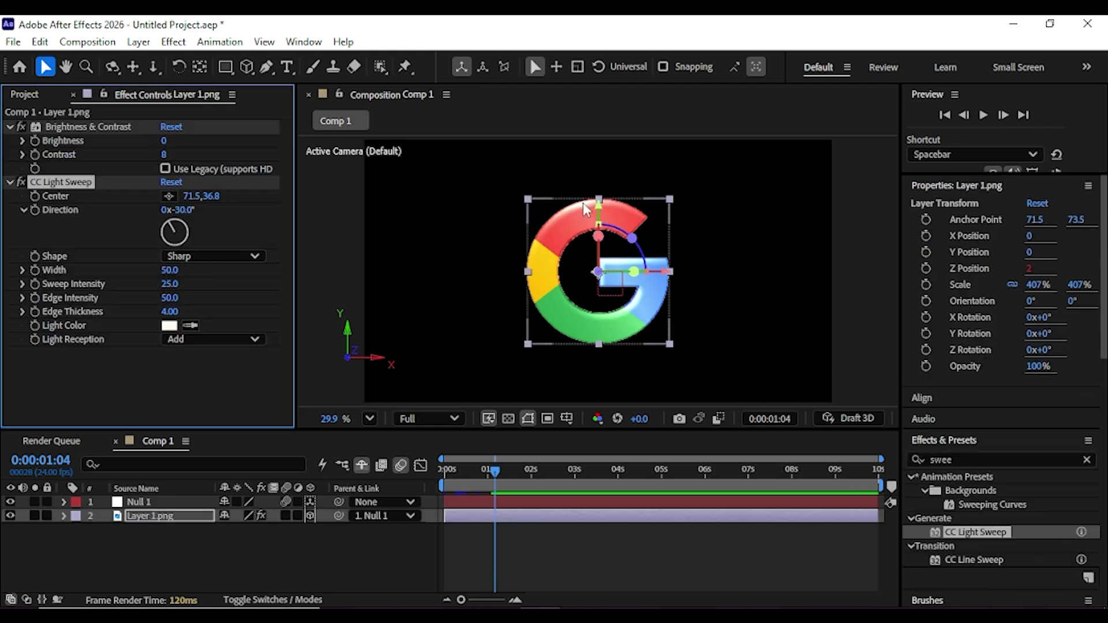
# Move the light sweep's Center off the logo's left side to about -93.1, 34.4 and keyframe it at 0:00:01:04.
pyautogui.click(414, 264)
pyautogui.click(54, 182)
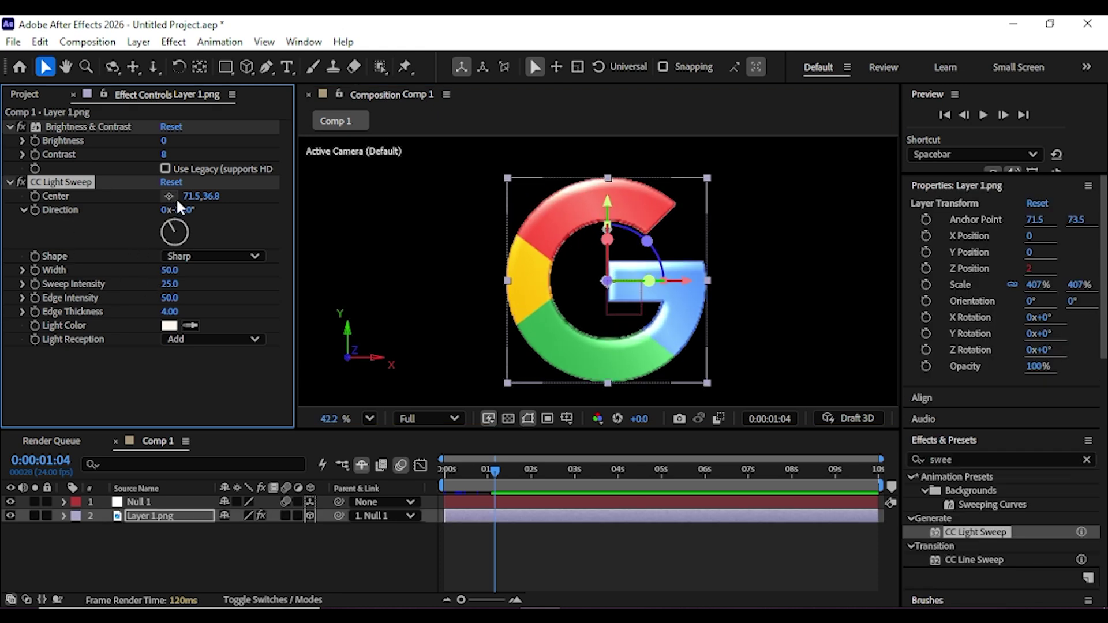
pyautogui.moveTo(201, 199); pyautogui.dragTo(151, 199)
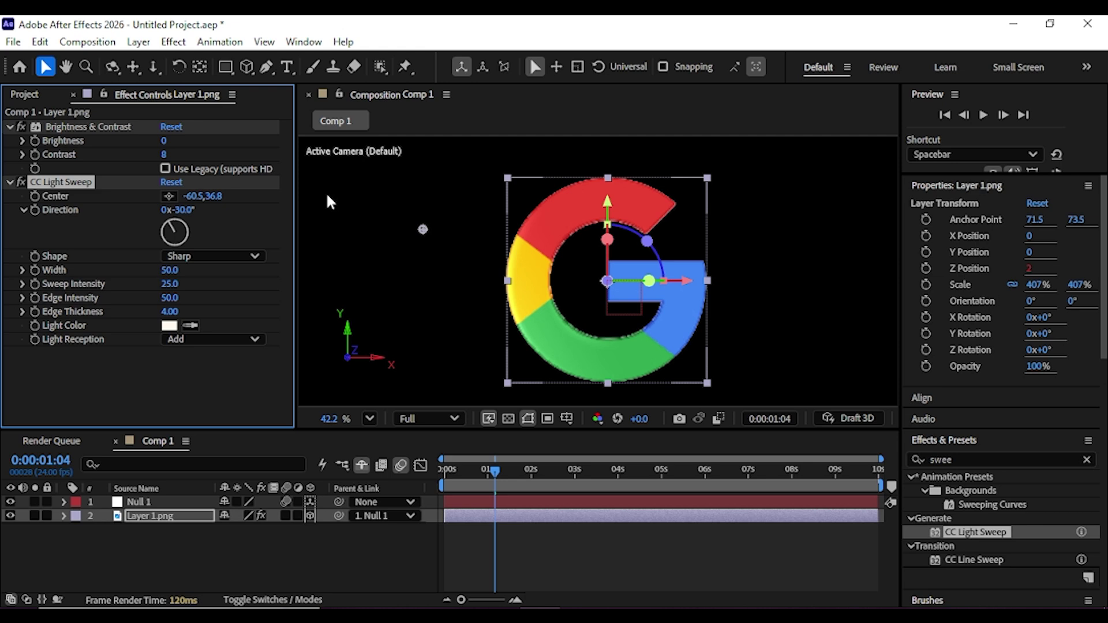
pyautogui.moveTo(422, 229); pyautogui.dragTo(375, 223)
pyautogui.click(33, 196)
# About half a second further on, keyframe the sweep's Center beyond the logo's upper right at about 199.4, -45.4.
pyautogui.moveTo(494, 470); pyautogui.dragTo(517, 472)
pyautogui.moveTo(376, 225); pyautogui.dragTo(443, 198)
pyautogui.moveTo(531, 164); pyautogui.dragTo(788, 110)
# Preview the light sweep animation from the start, then deselect the layer and inspect the whole frame at 0:00:03:01.
pyautogui.moveTo(518, 472); pyautogui.dragTo(392, 484)
pyautogui.press('space')
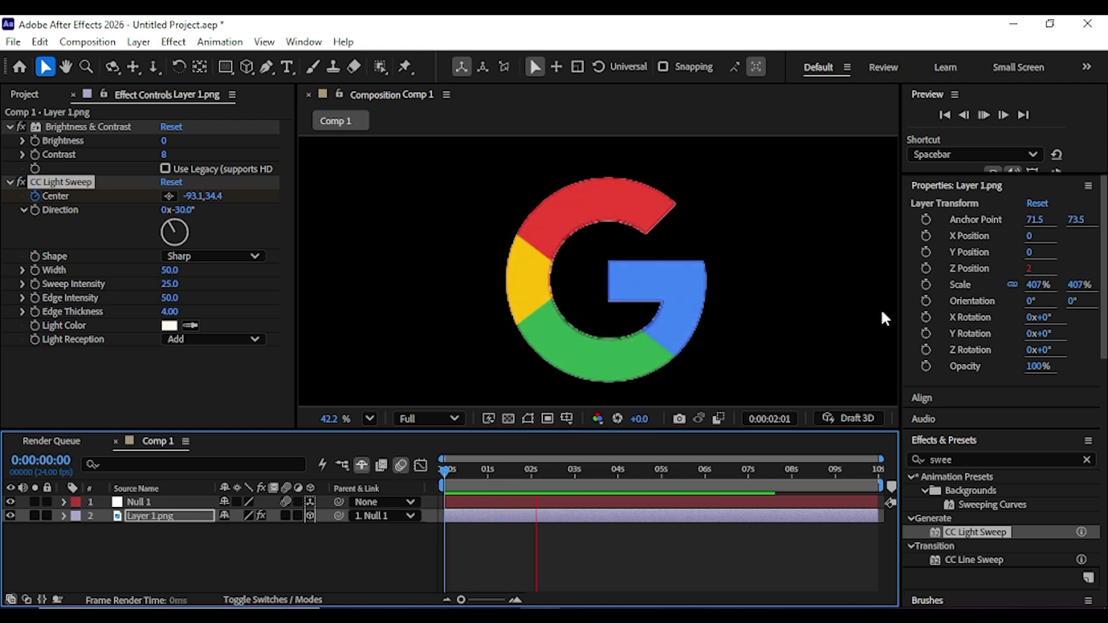
pyautogui.moveTo(524, 470); pyautogui.dragTo(579, 465)
pyautogui.click(491, 273)
pyautogui.scroll(-2, 490, 273)
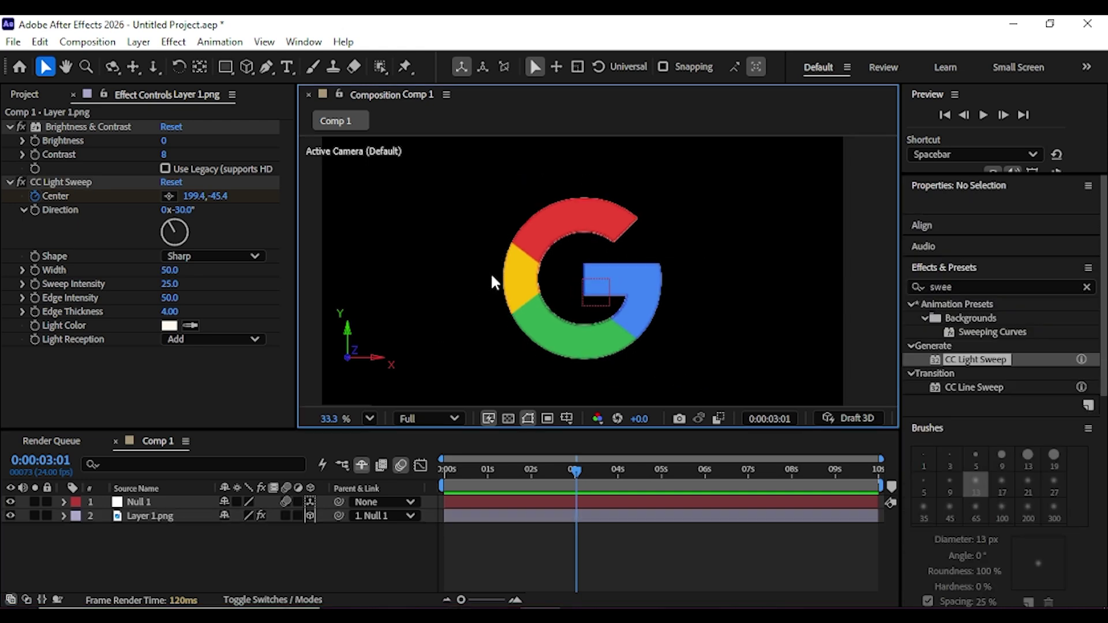
pyautogui.scroll(-1, 491, 281)
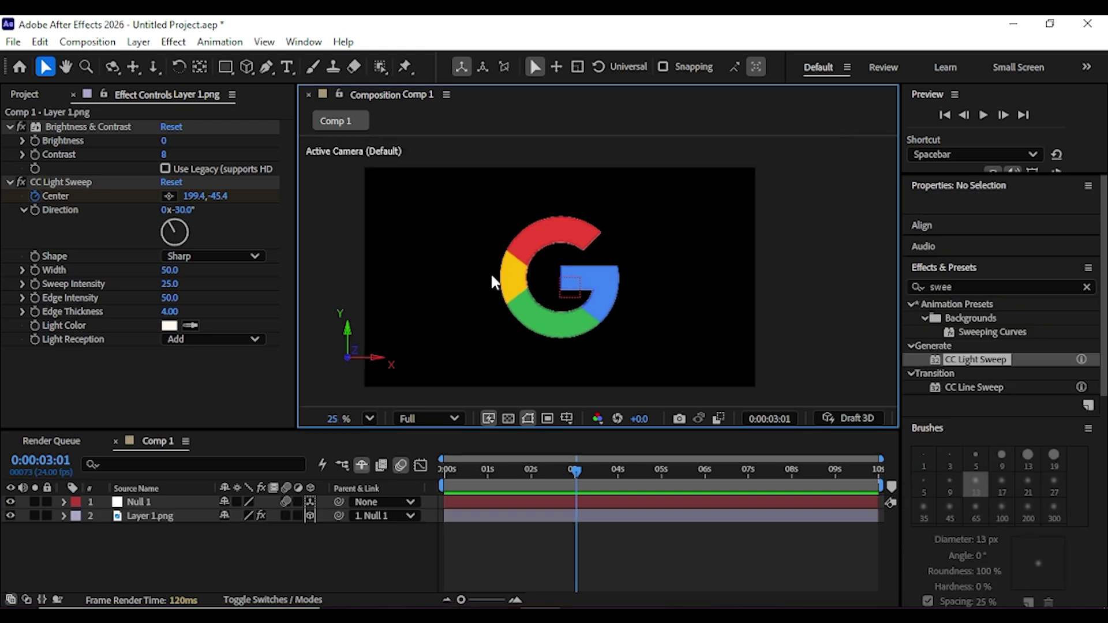